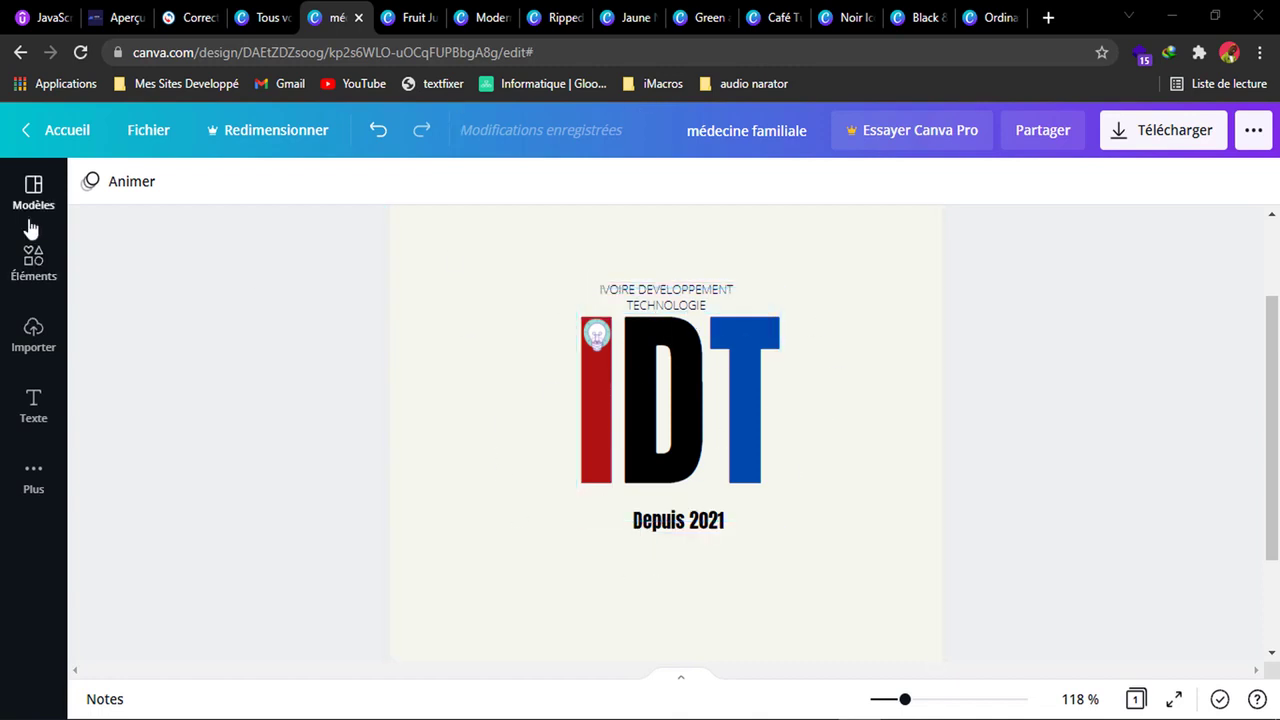
# Review the open Instagram security, Super Food Abidjan menu and women's clothing designs.
pyautogui.click(415, 17)
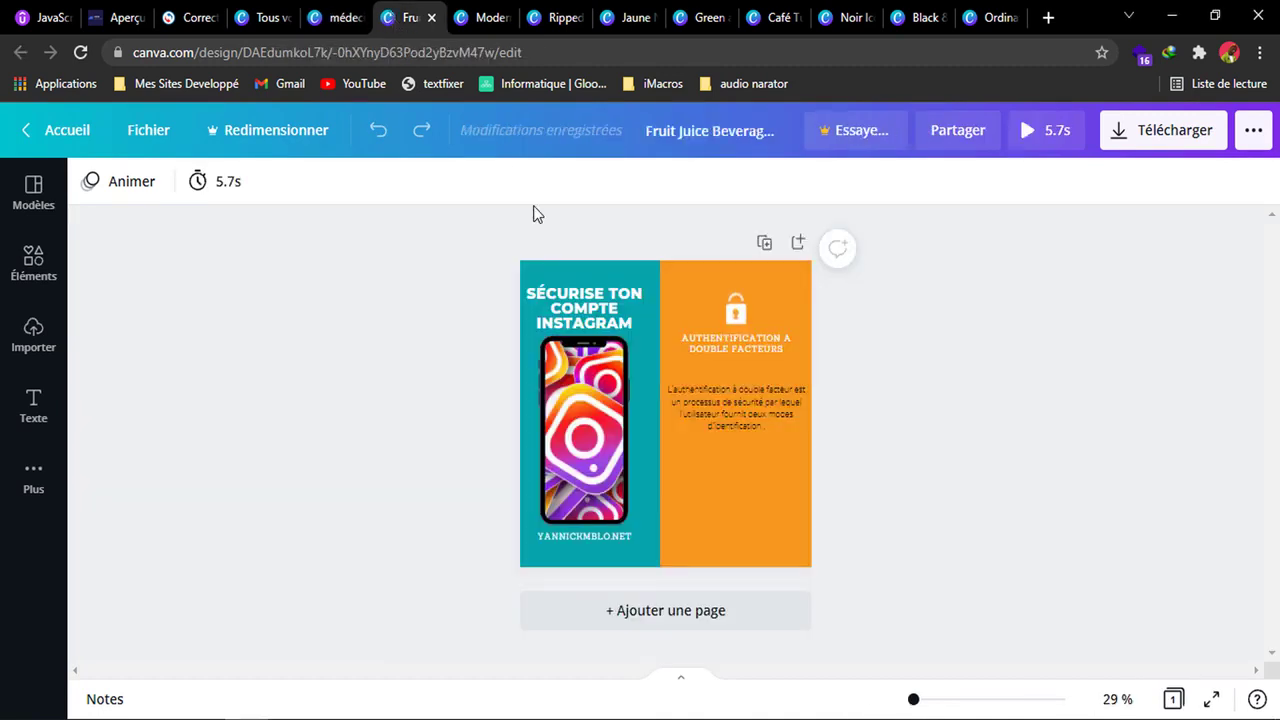
pyautogui.moveTo(914, 699); pyautogui.dragTo(918, 700)
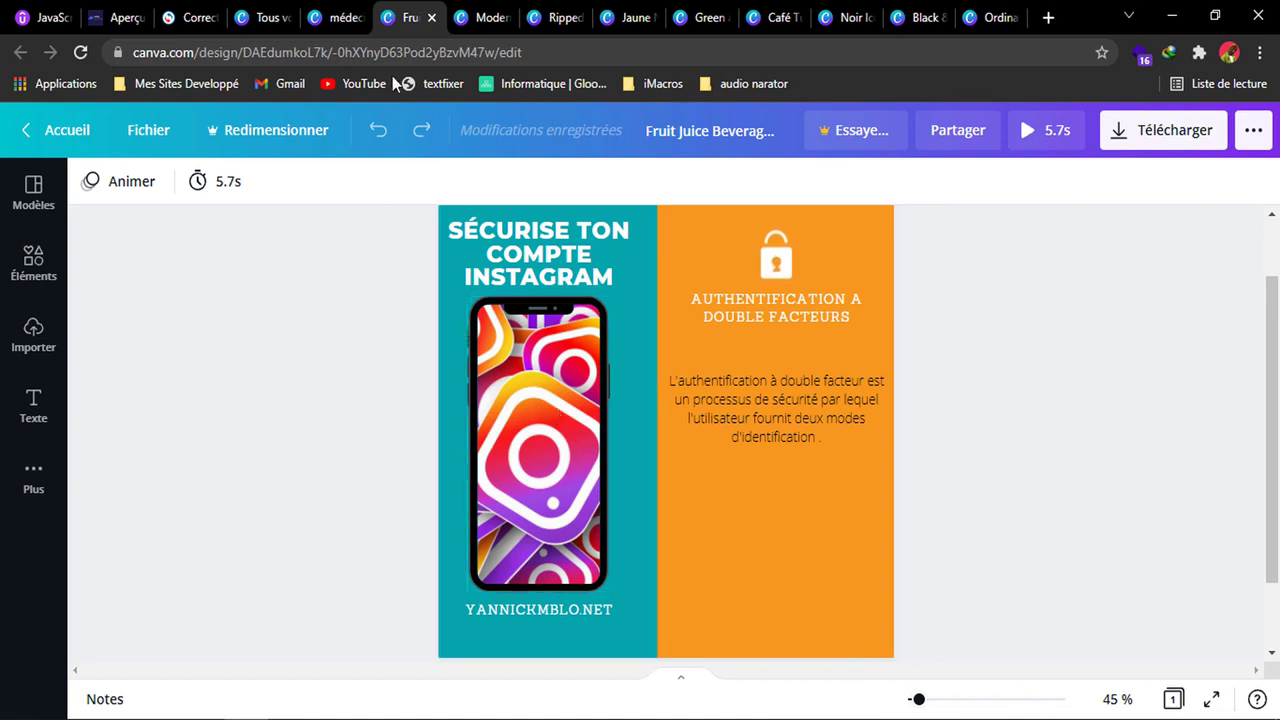
pyautogui.click(475, 22)
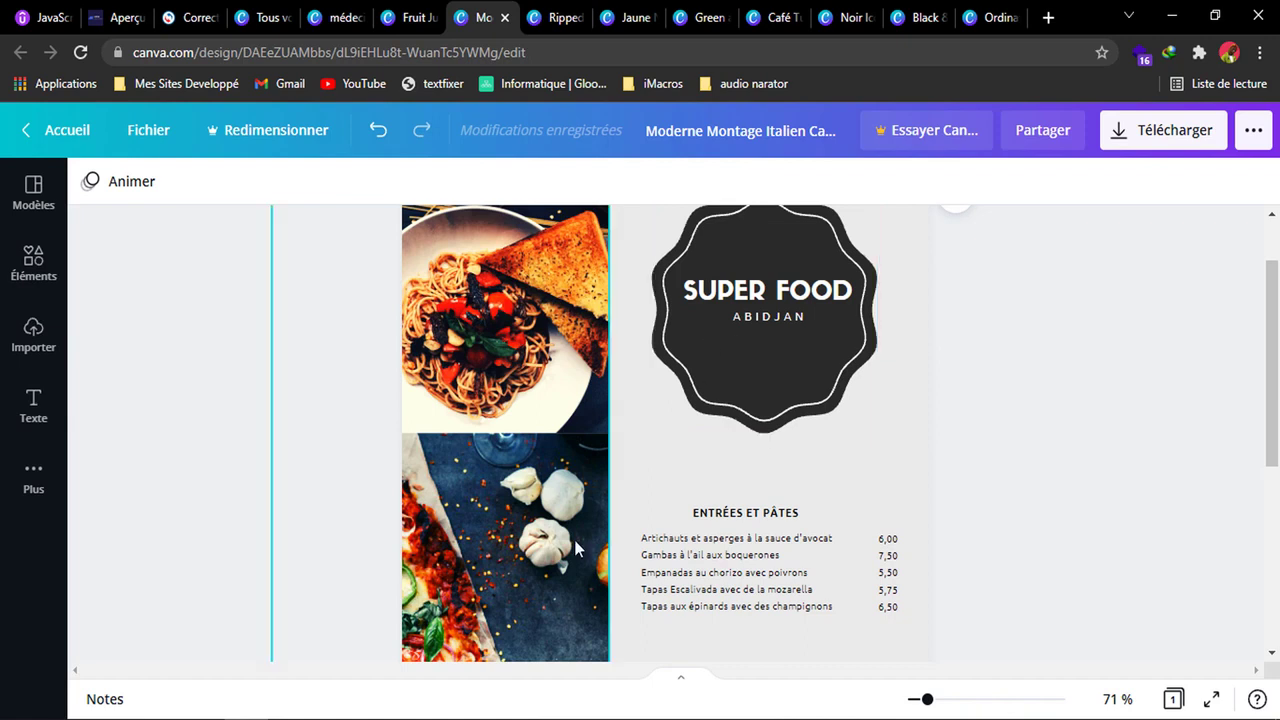
pyautogui.moveTo(1276, 411)
pyautogui.mouseDown()
pyautogui.moveTo(1277, 610)
pyautogui.moveTo(1277, 415)
pyautogui.mouseUp()
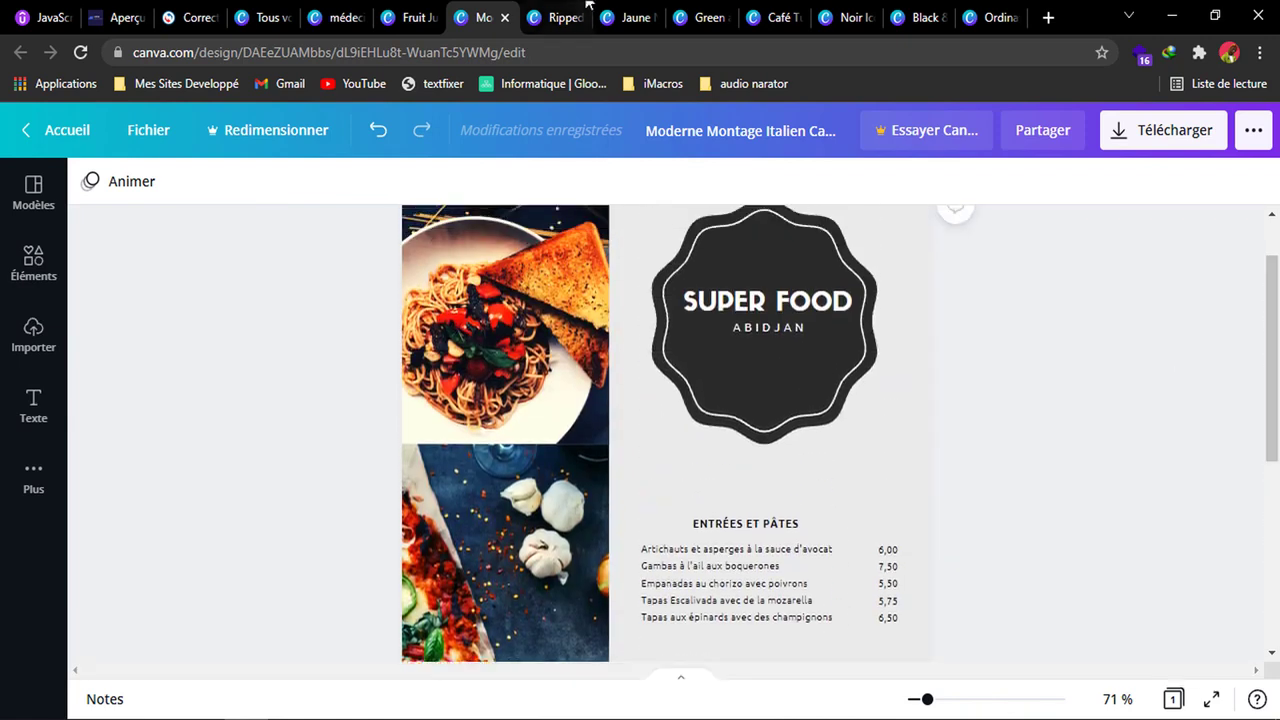
pyautogui.click(568, 18)
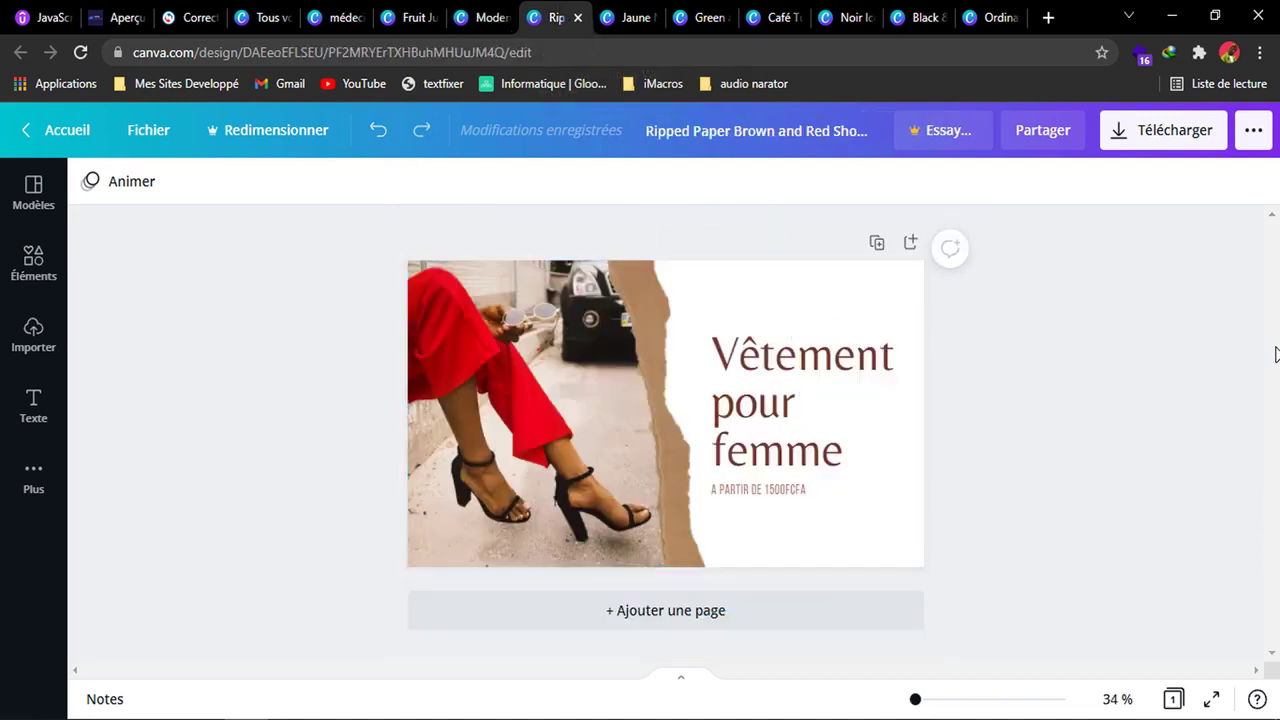
pyautogui.click(562, 488)
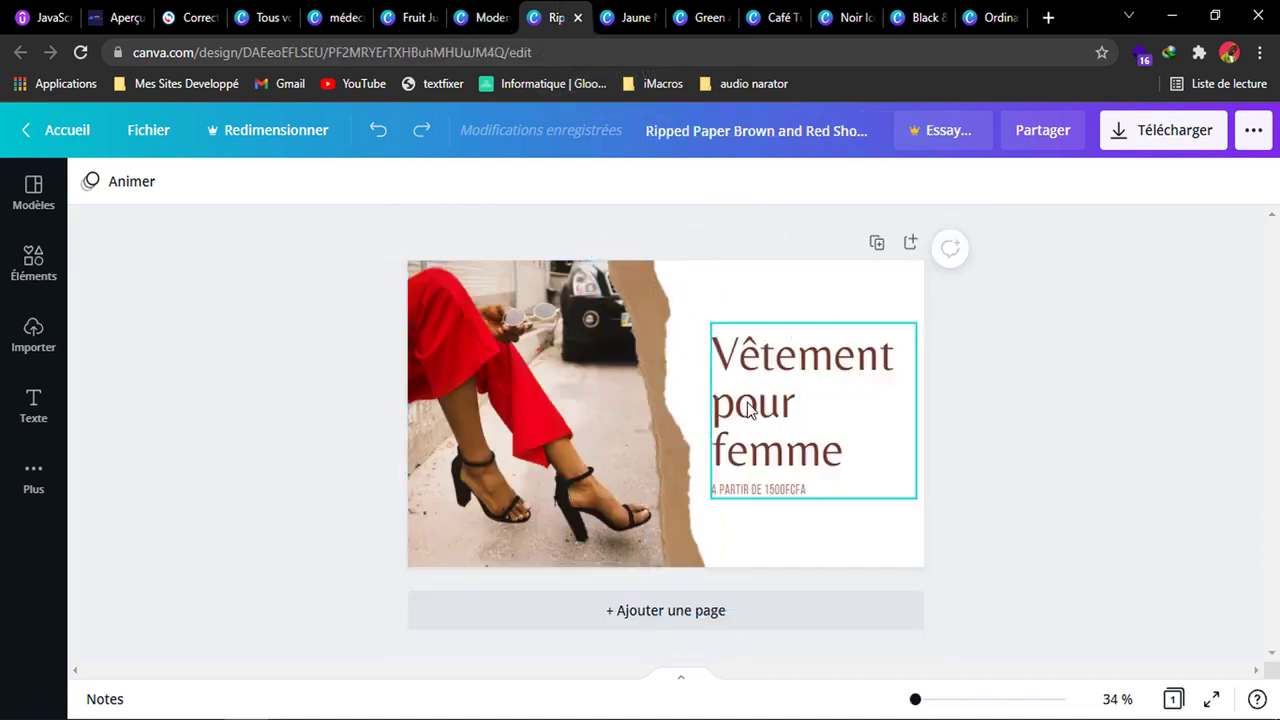
# Review the remaining open designs, from the weekly Super Food menu through the delivery, website tutorial, social marketing and music event visuals.
pyautogui.click(633, 20)
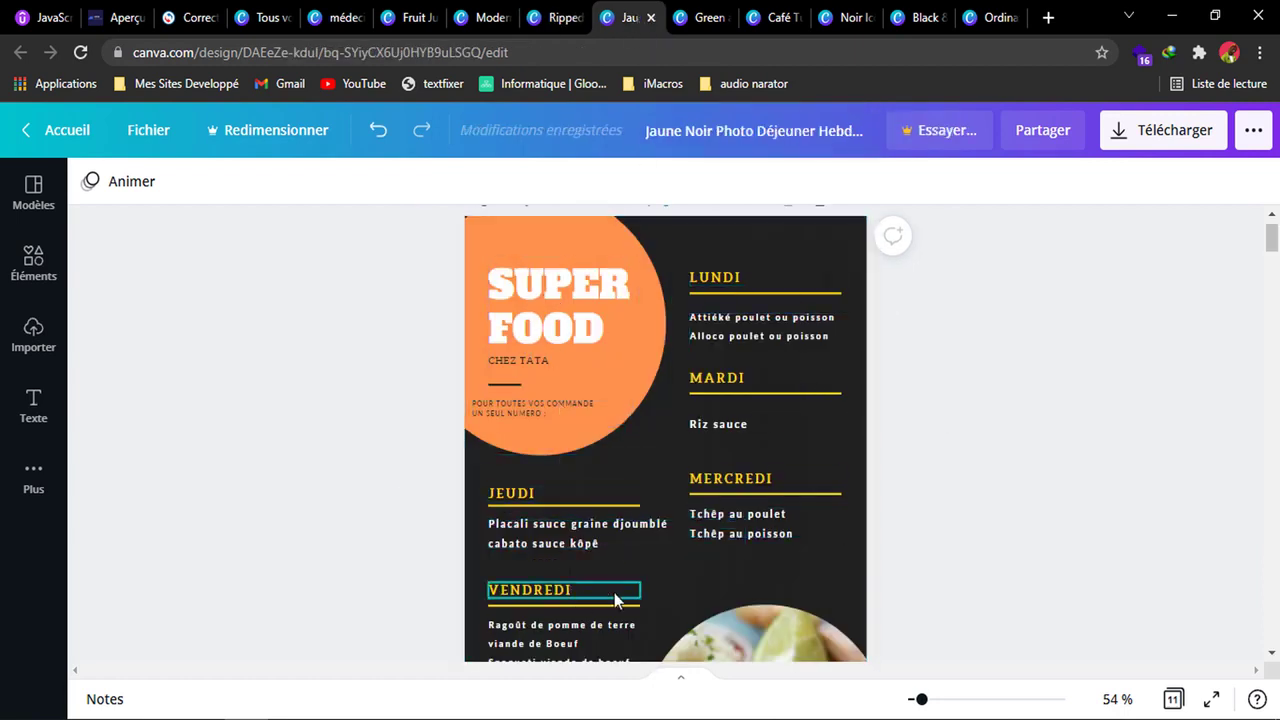
pyautogui.click(703, 18)
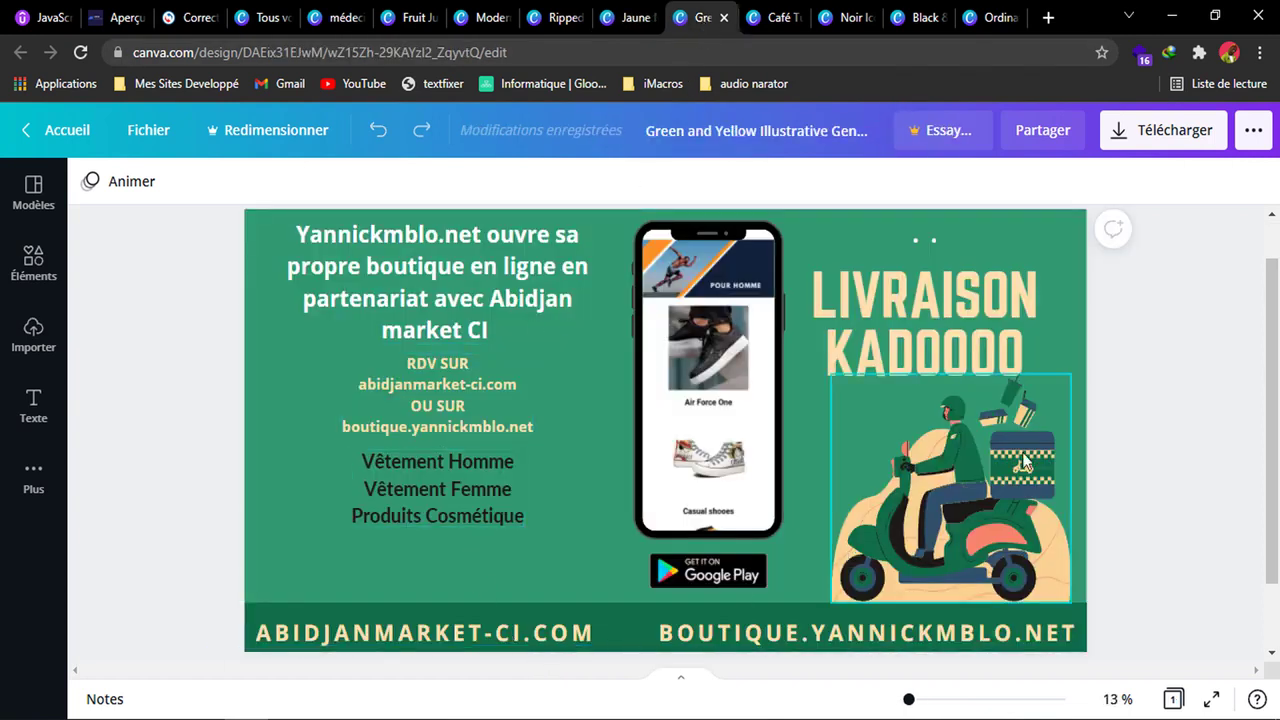
pyautogui.click(770, 22)
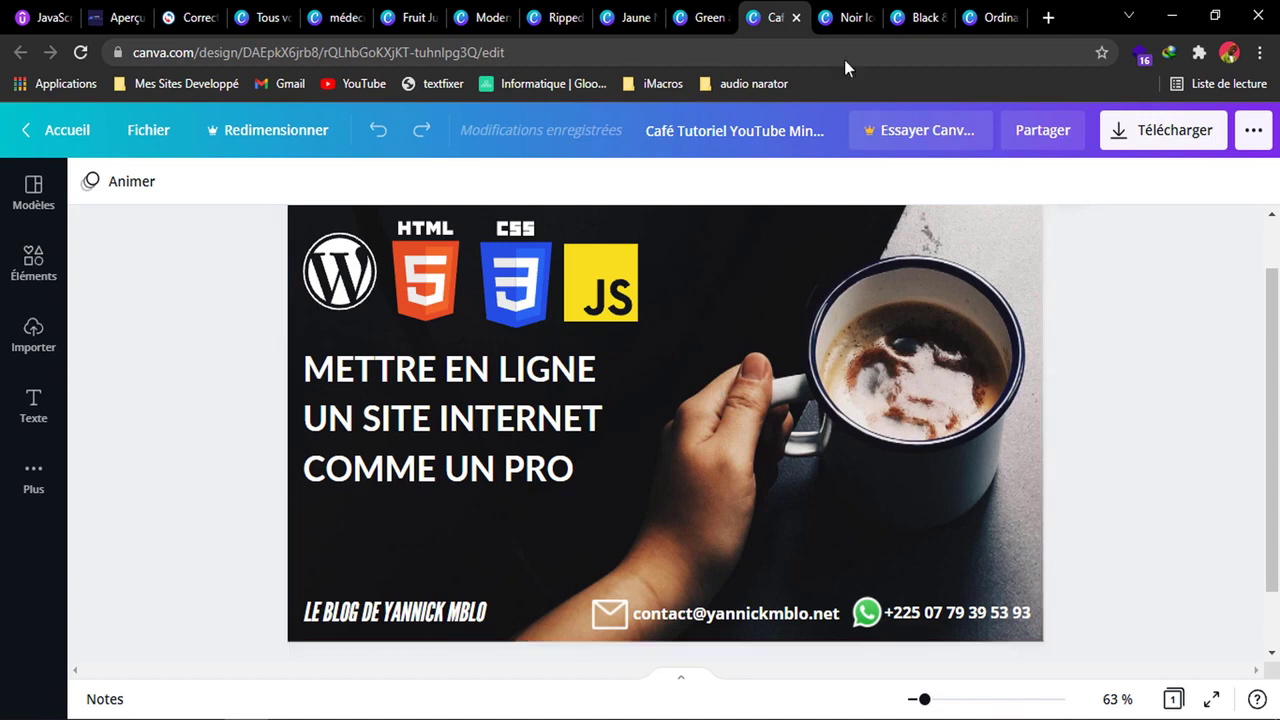
pyautogui.click(851, 20)
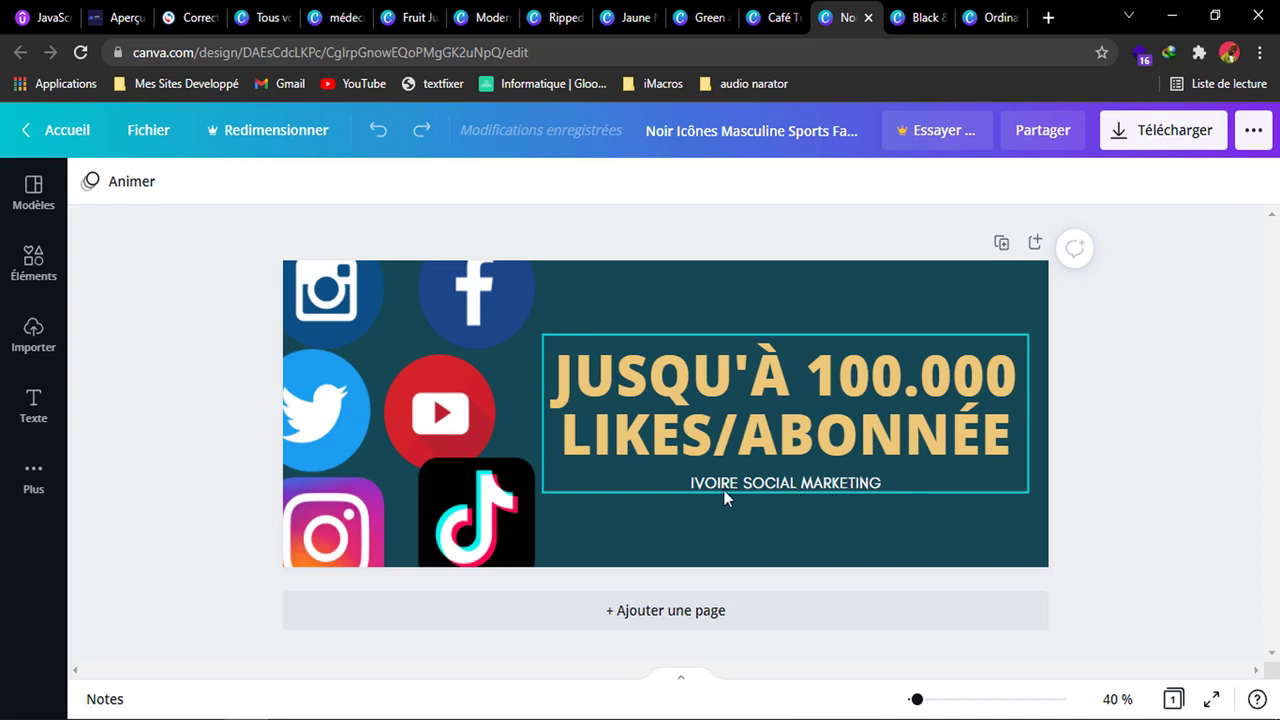
pyautogui.click(951, 18)
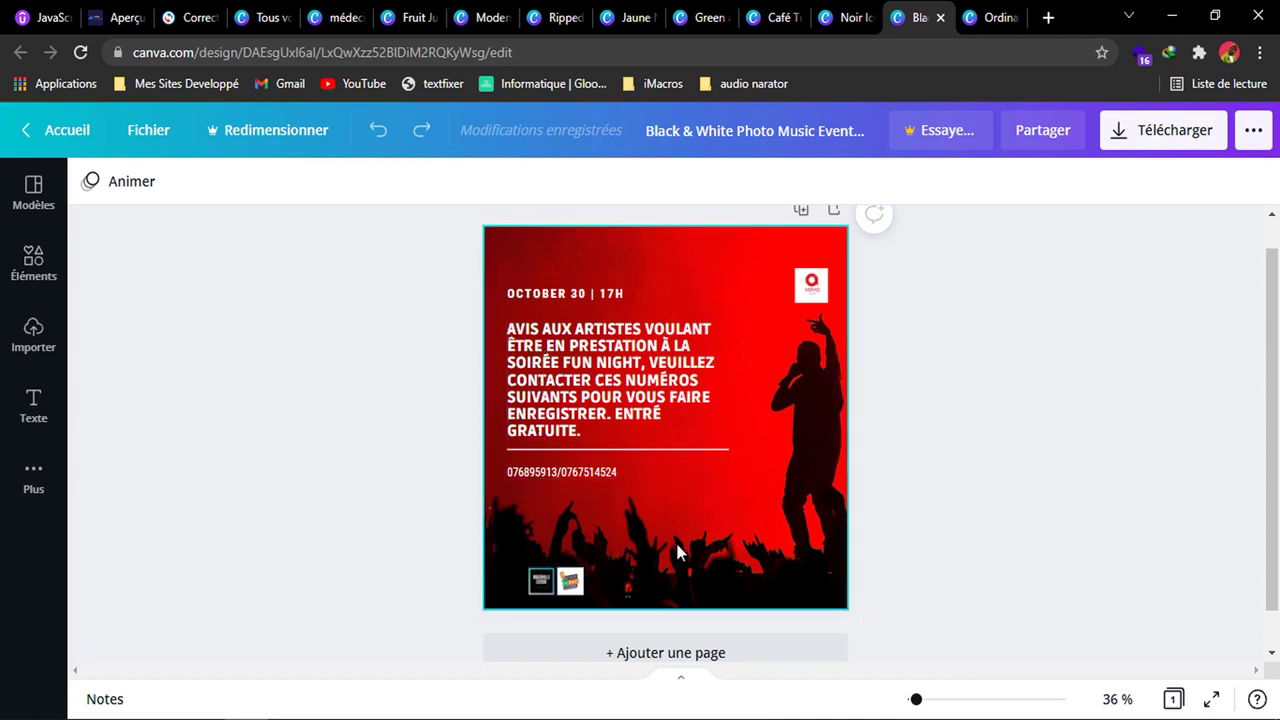
pyautogui.click(993, 17)
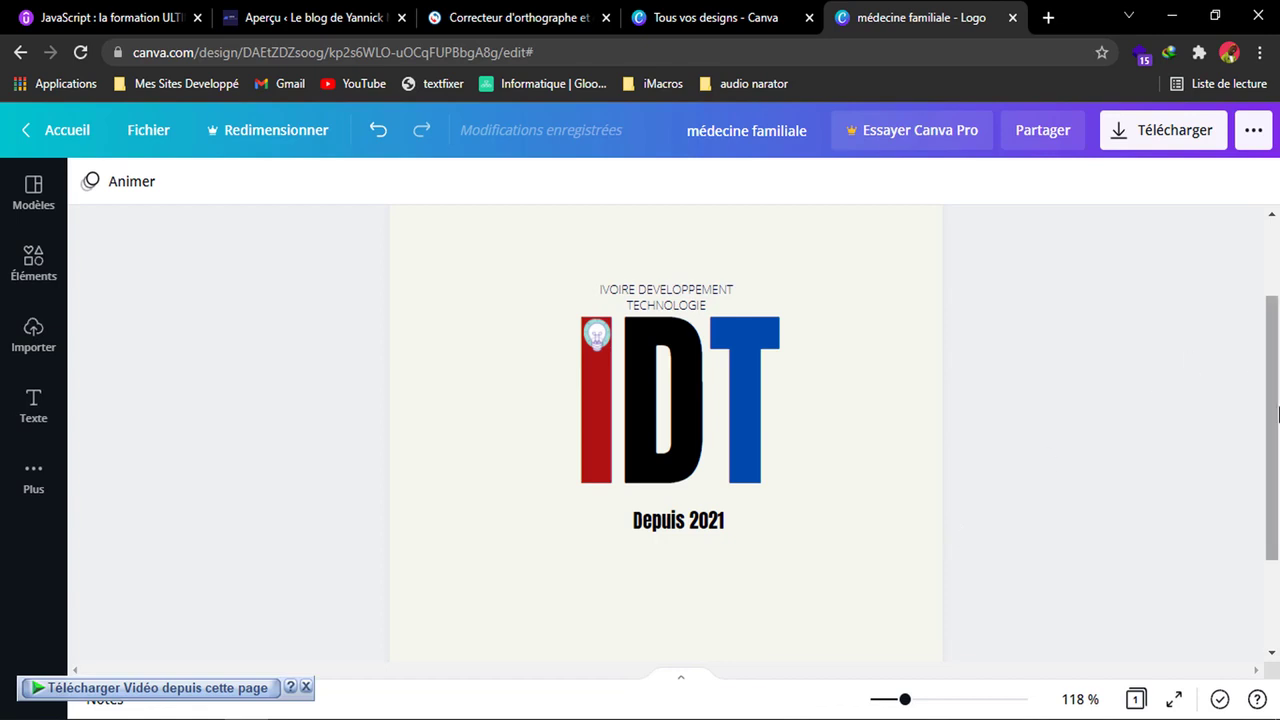
# Leave the IDT logo design and go to the canva.com home page.
pyautogui.scroll(1, 1000, 290)
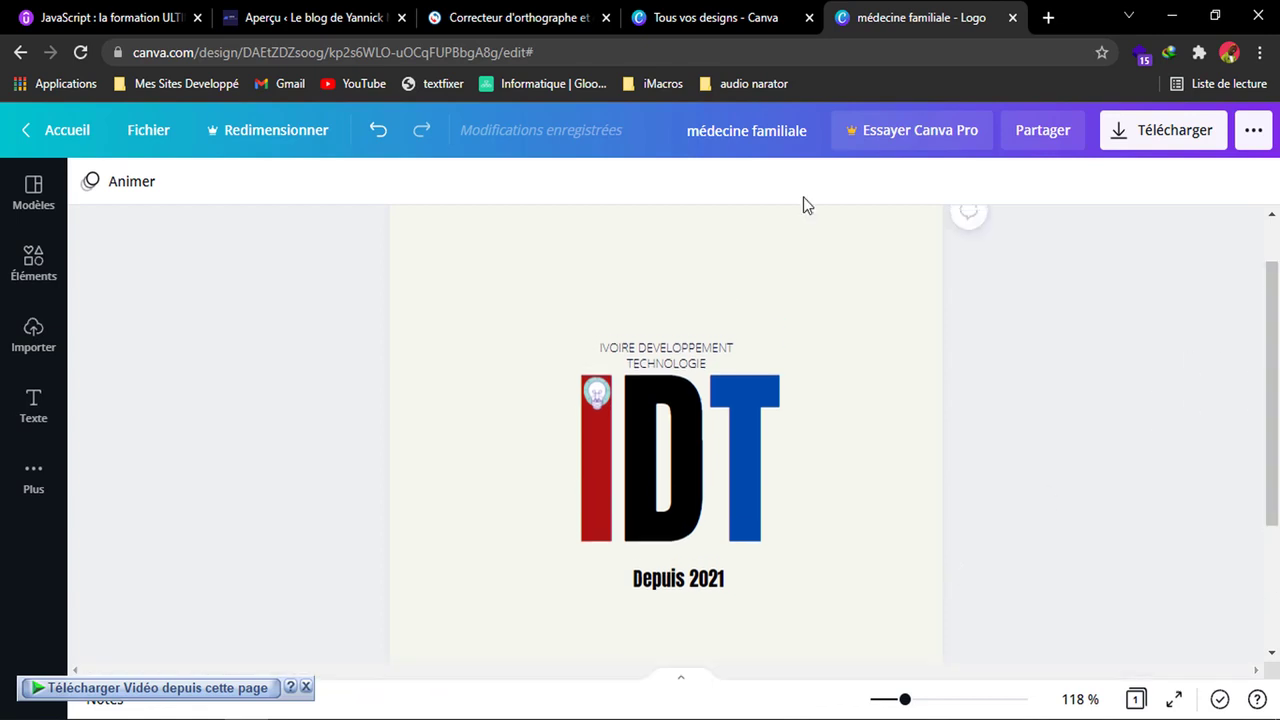
pyautogui.doubleClick(384, 46)
pyautogui.click(382, 46)
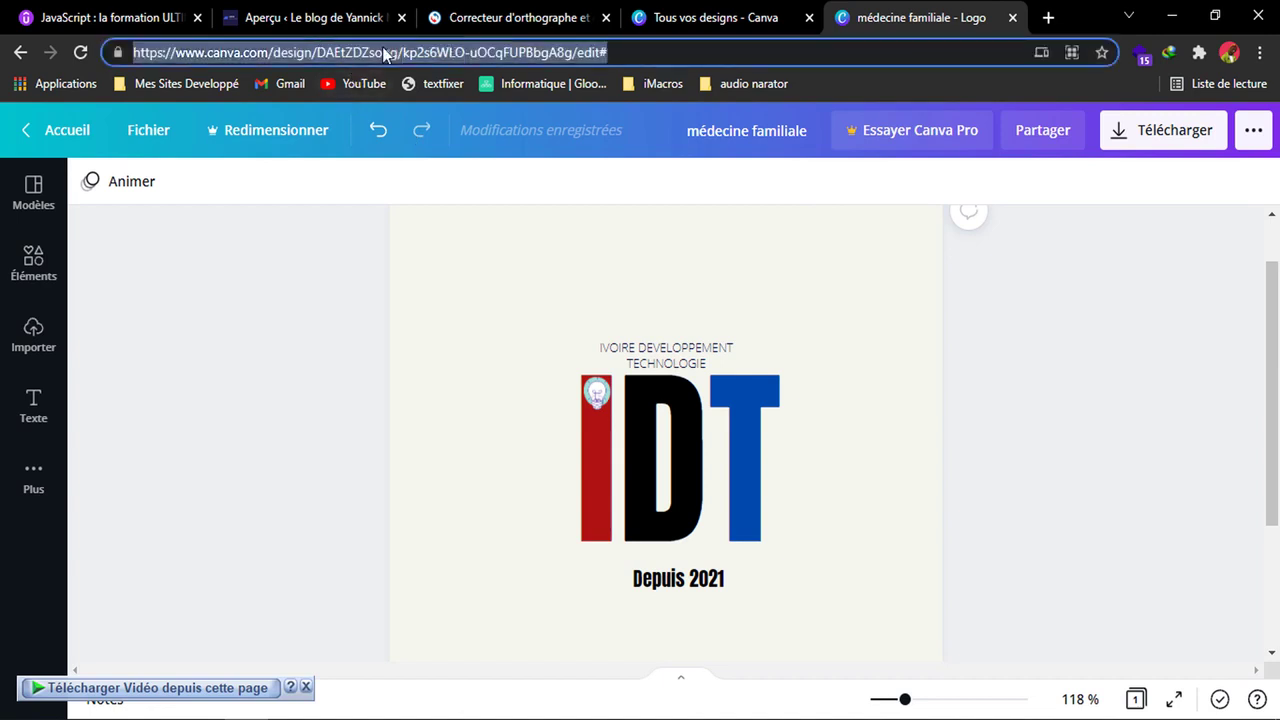
pyautogui.write('ca')
pyautogui.press('Return')
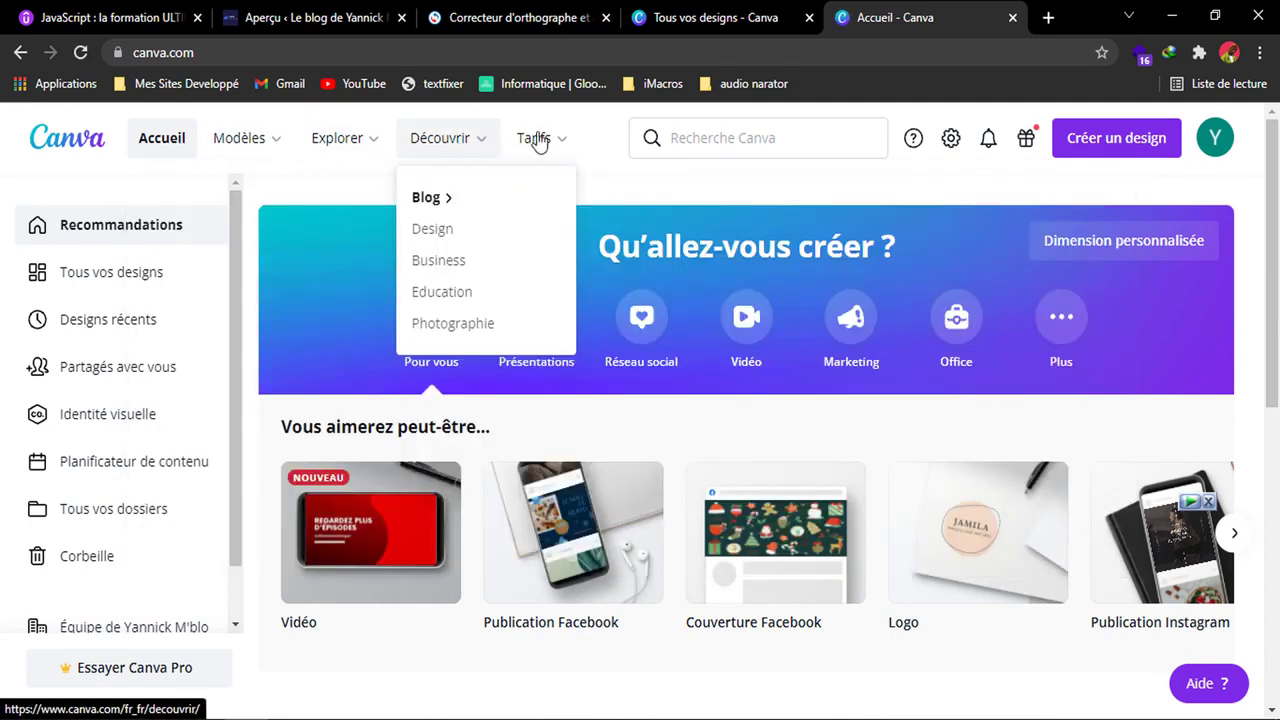
# Examine the home page's navigation entries, suggested design formats and recent designs.
pyautogui.moveTo(540, 140)
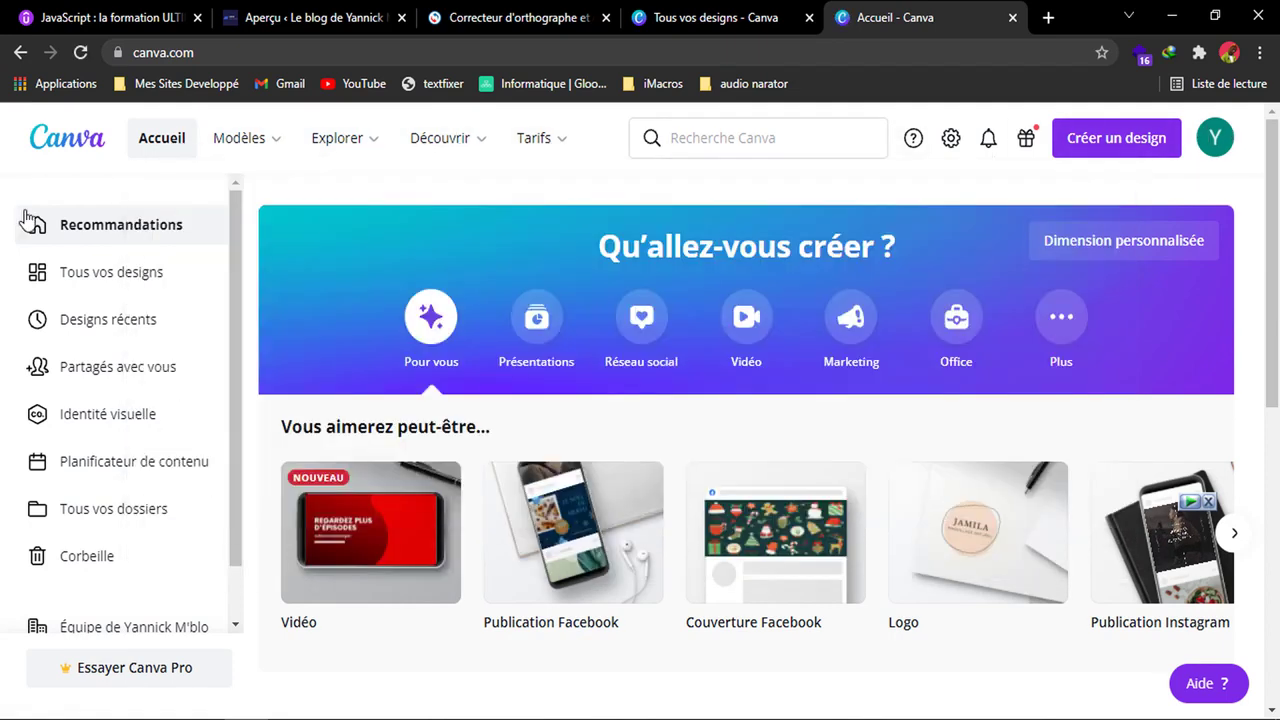
pyautogui.scroll(-1, 97, 610)
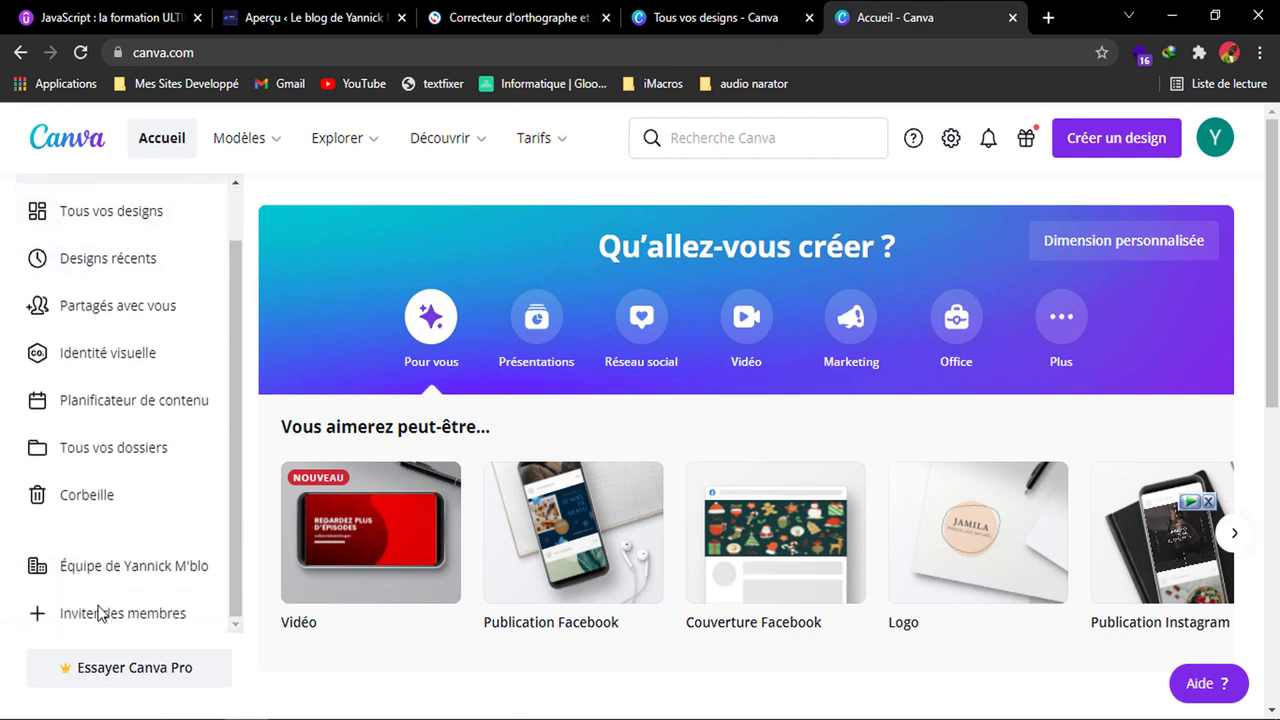
pyautogui.scroll(1, 95, 608)
pyautogui.scroll(-1, 100, 608)
pyautogui.scroll(1, 100, 608)
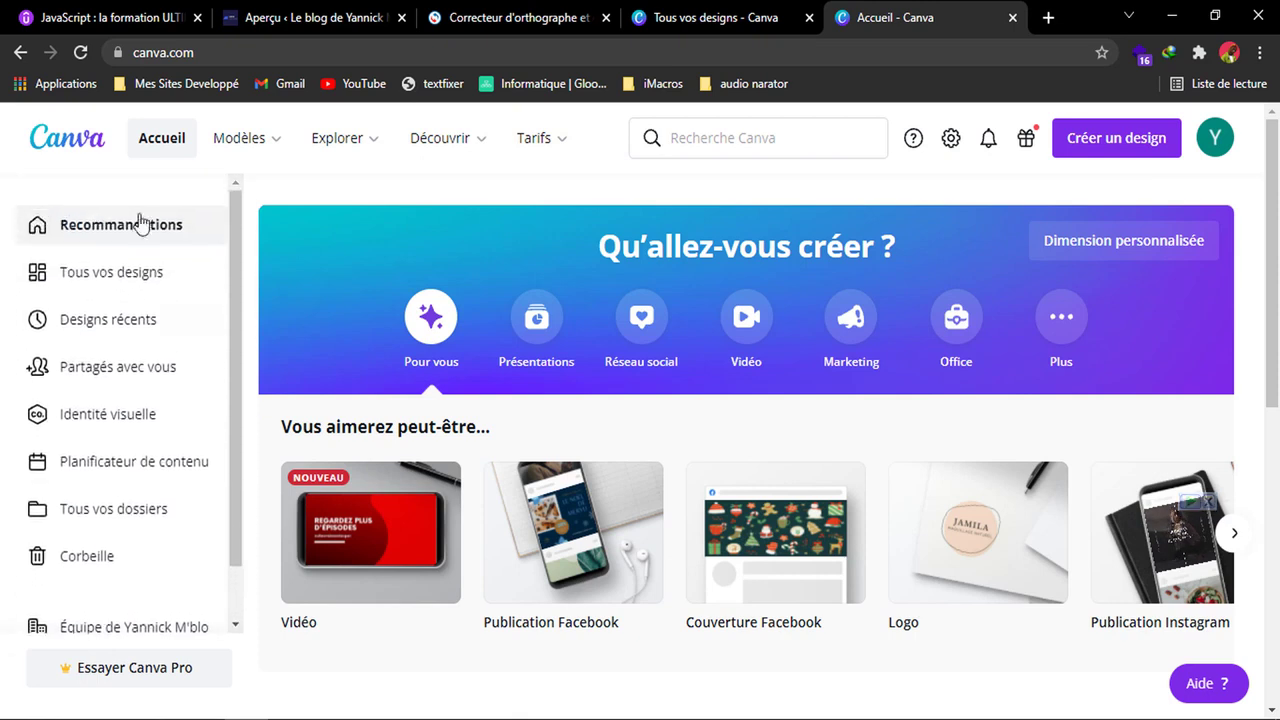
pyautogui.moveTo(1274, 345); pyautogui.dragTo(1276, 465)
pyautogui.scroll(-2, 1276, 465)
pyautogui.scroll(5, 540, 400)
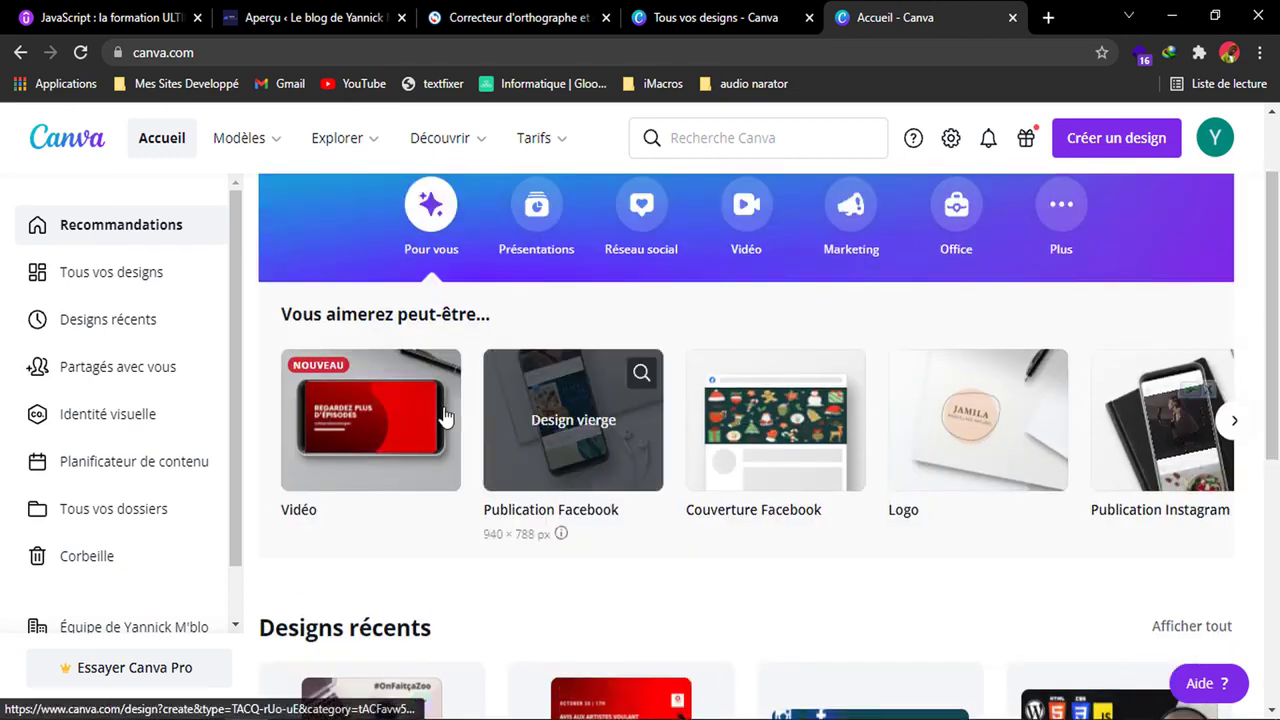
pyautogui.scroll(2, 1020, 110)
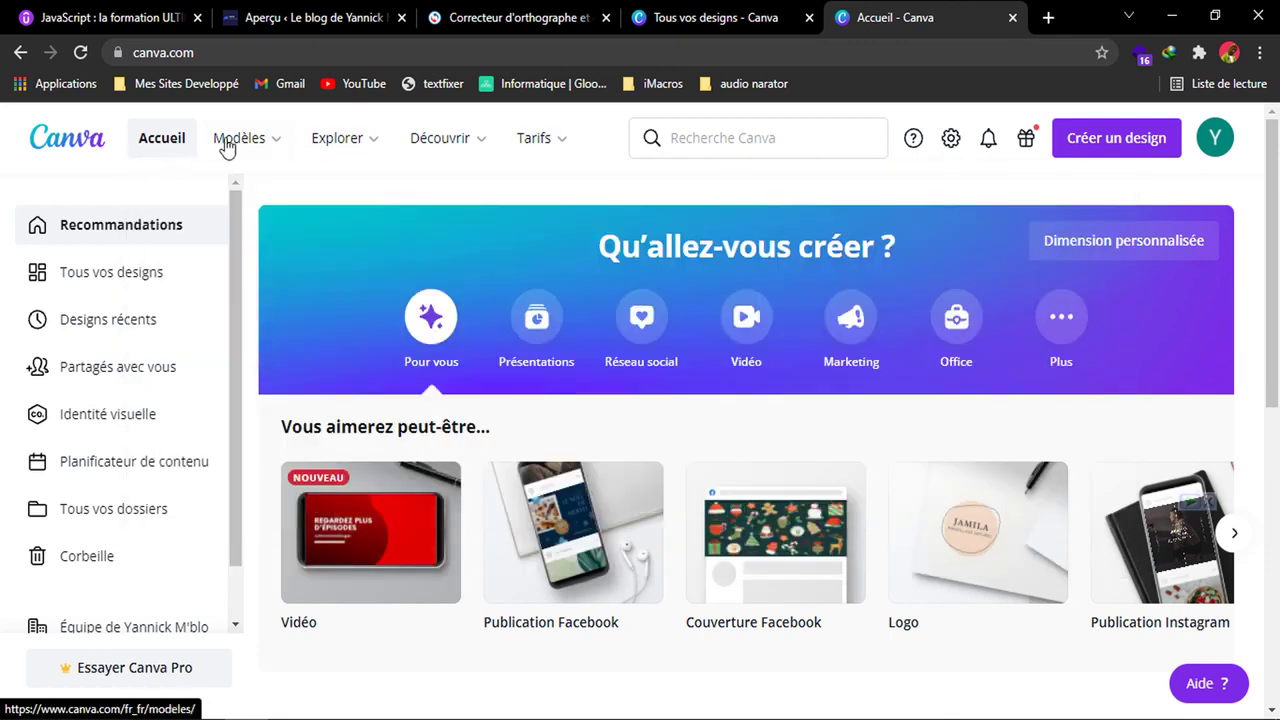
# Look through the categories offered under Modèles, Explorer, Découvrir and Tarifs.
pyautogui.moveTo(240, 146)
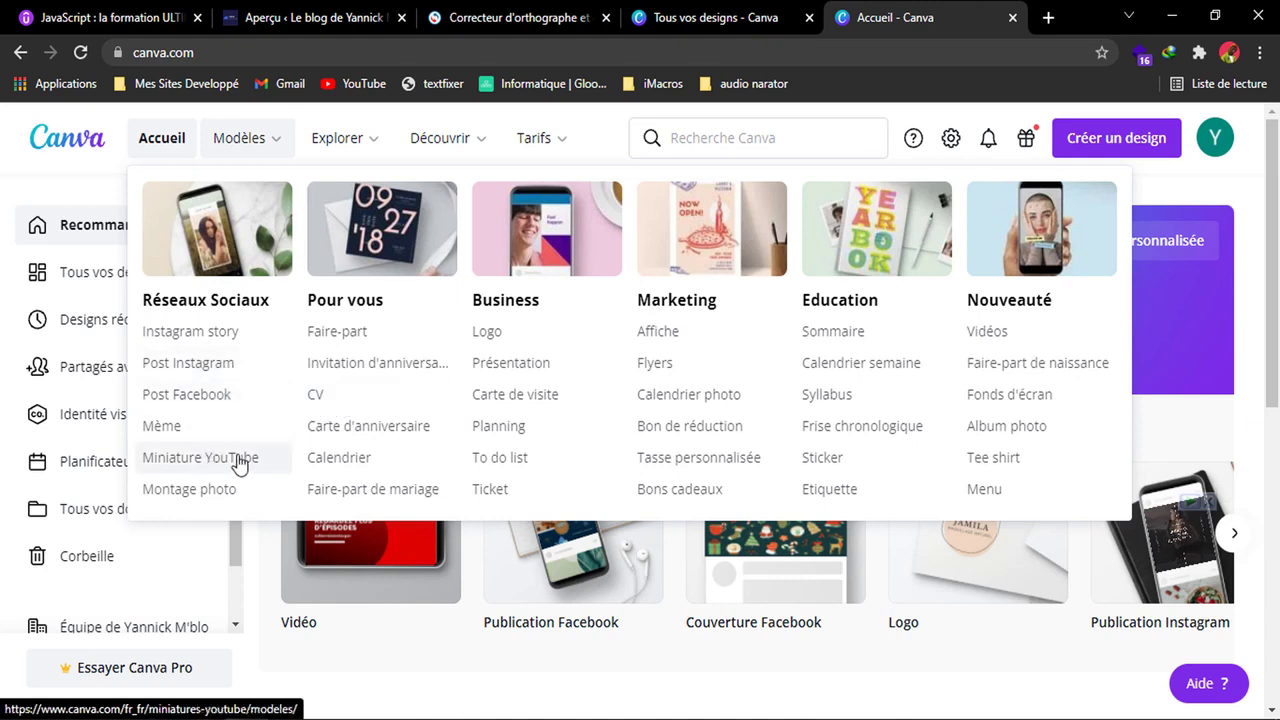
pyautogui.moveTo(350, 133)
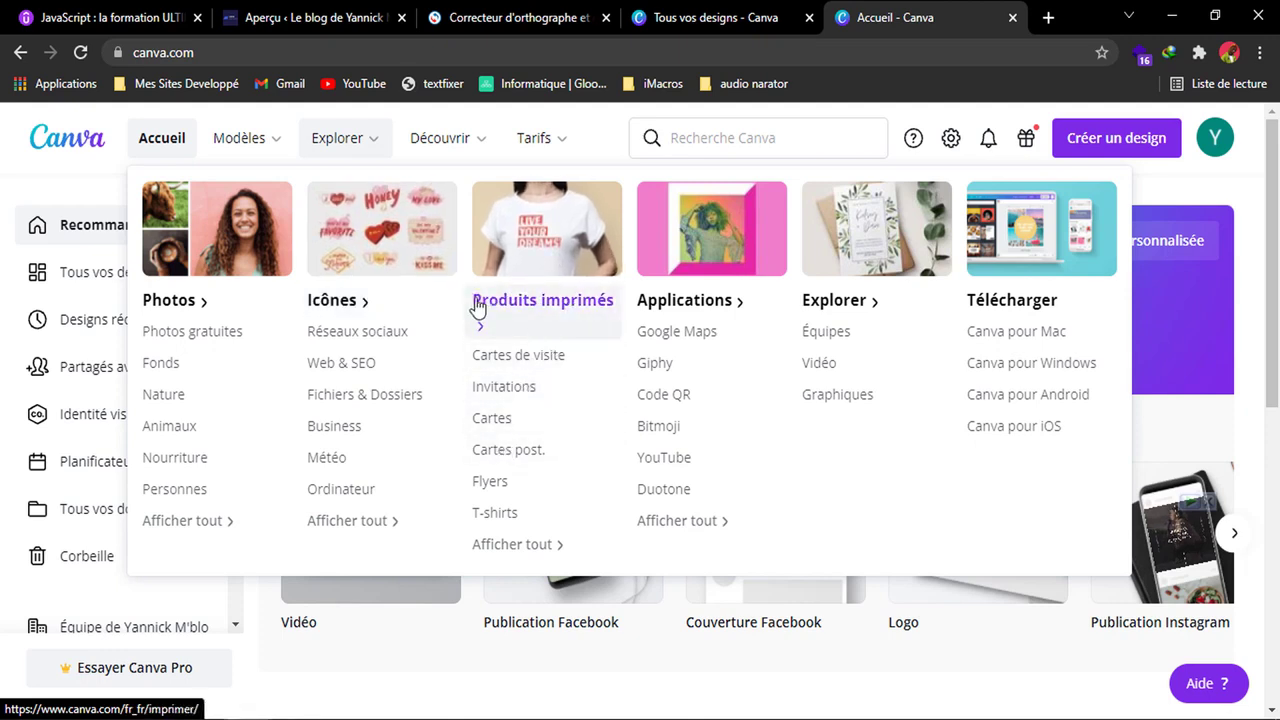
pyautogui.moveTo(445, 150)
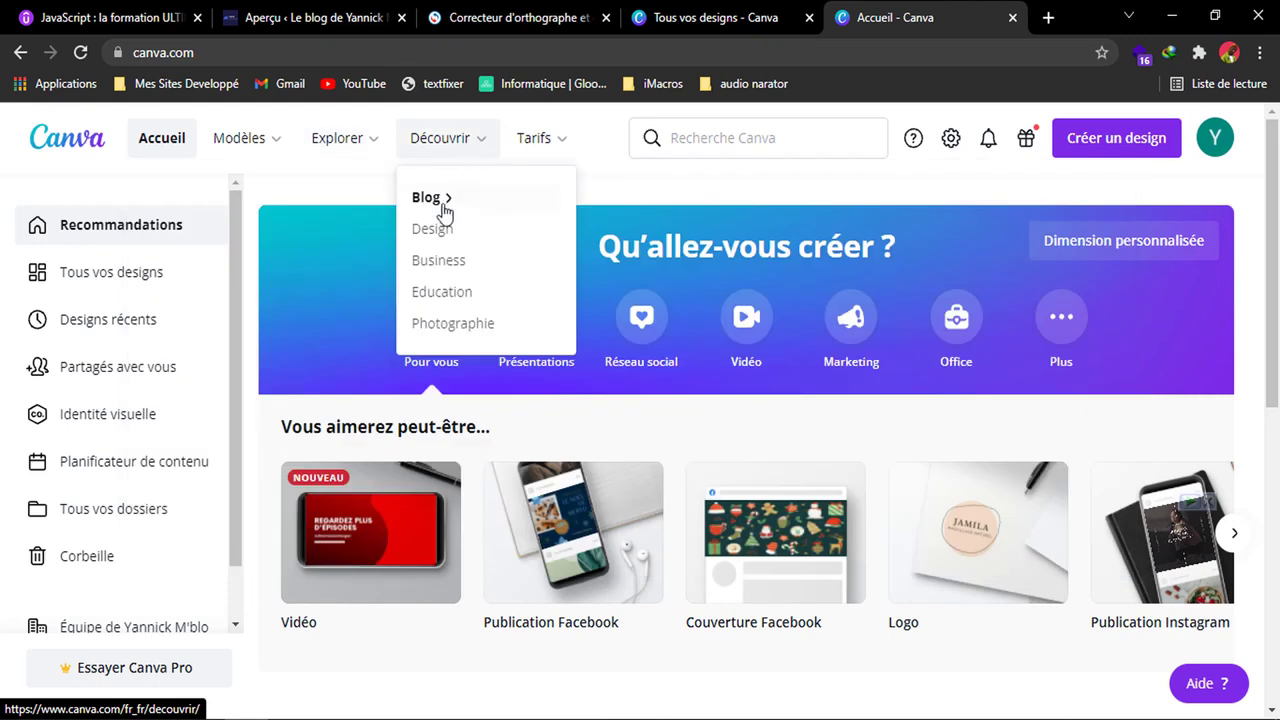
pyautogui.moveTo(537, 150)
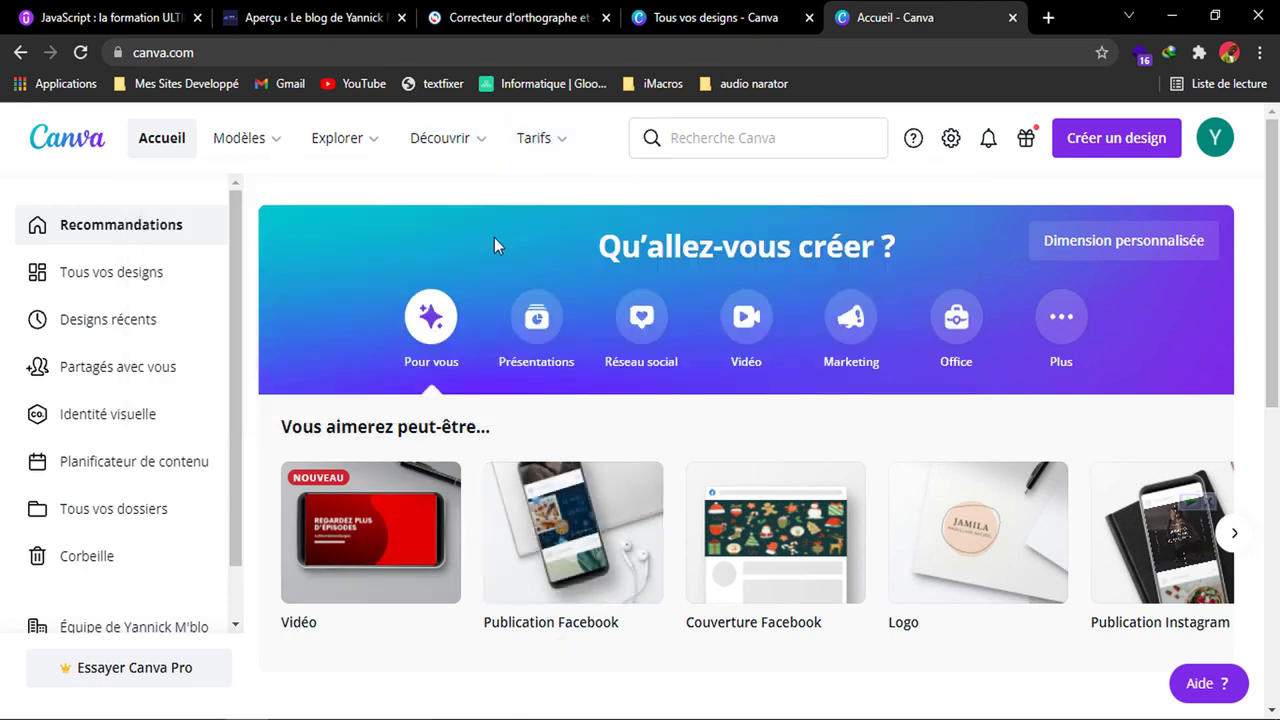
pyautogui.moveTo(378, 151)
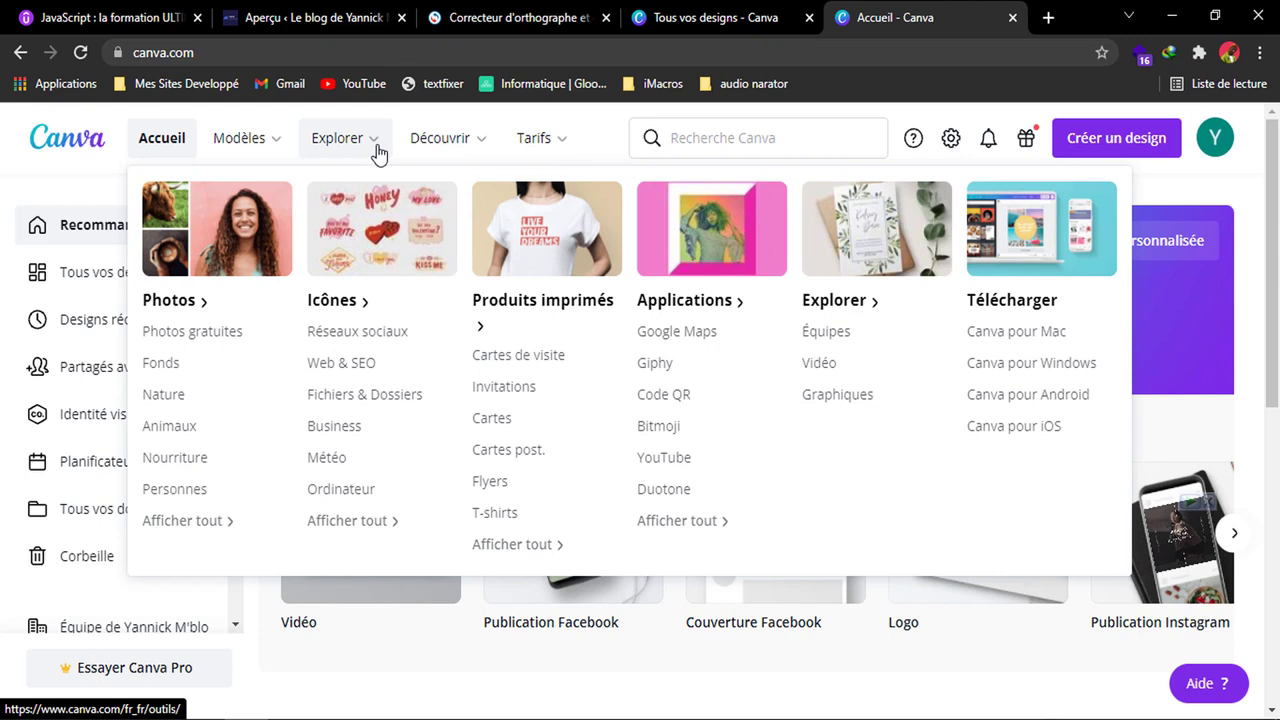
pyautogui.moveTo(276, 140)
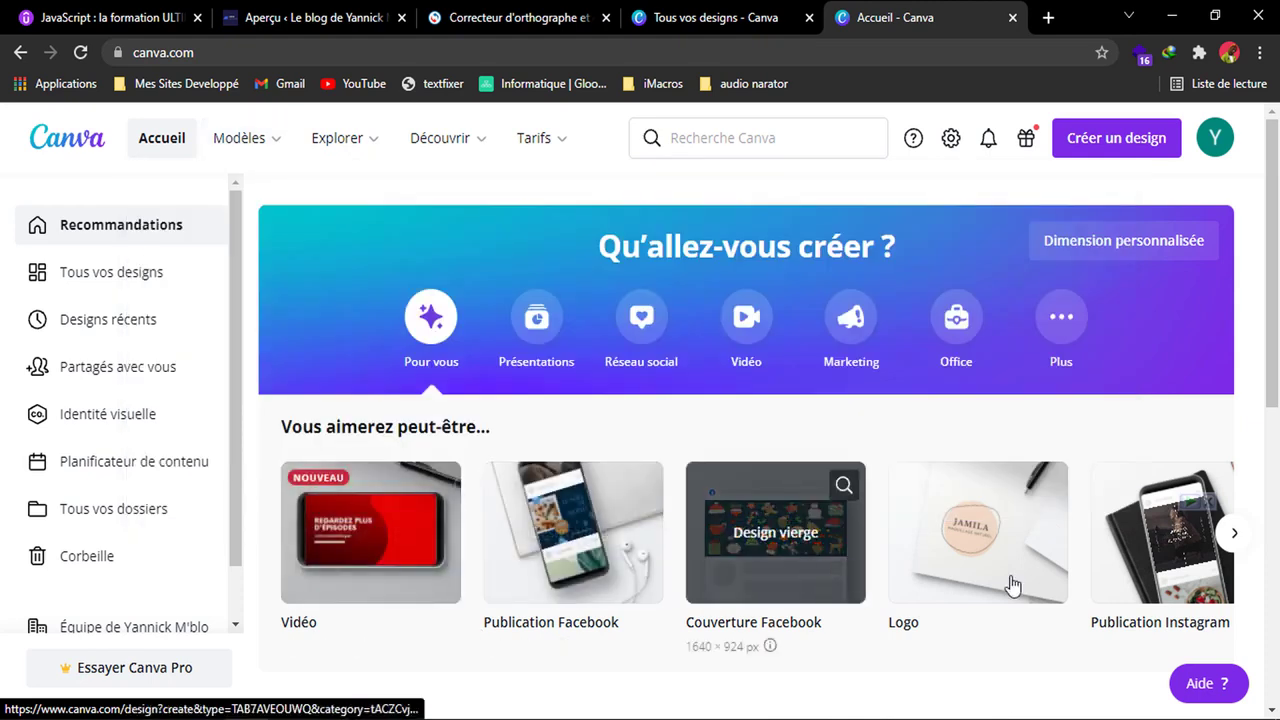
# Create a blank Logo design from the suggested formats.
pyautogui.scroll(-1, 1247, 553)
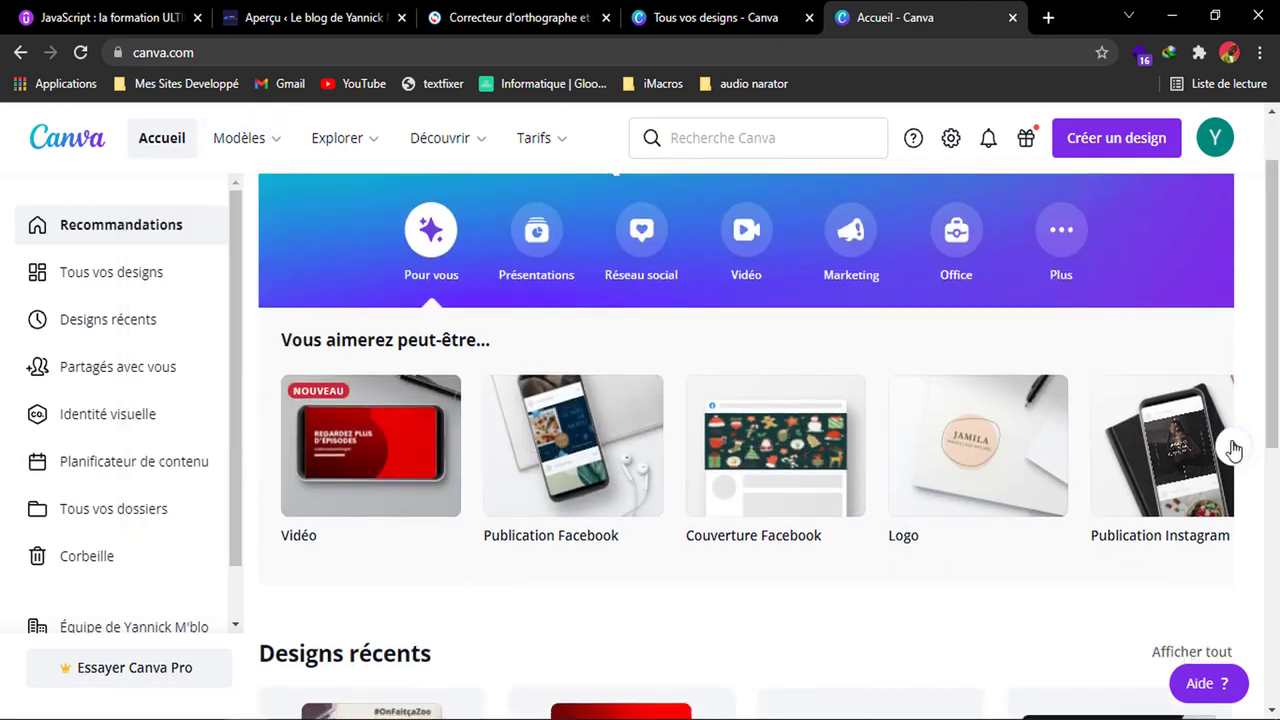
pyautogui.click(991, 457)
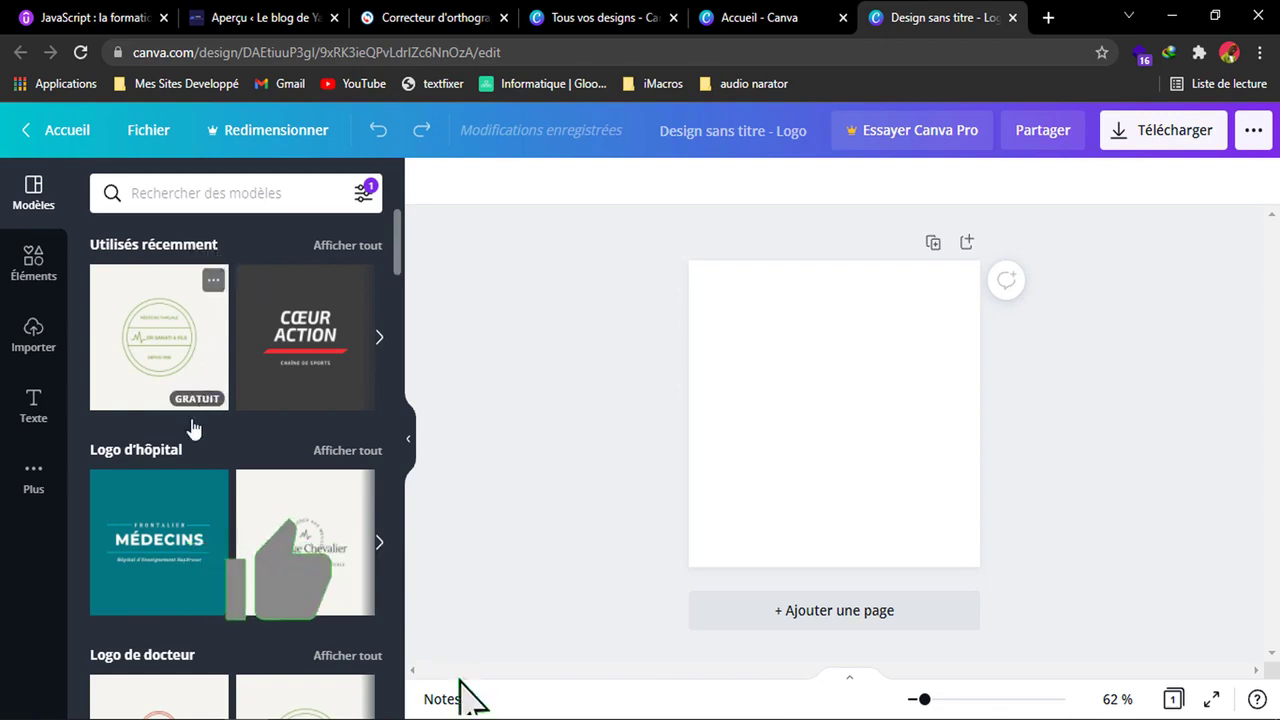
# Browse the logo template categories, from hospital and doctor logos through gaming, fashion, sports, restaurant and beauty logos.
pyautogui.scroll(-4, 197, 525)
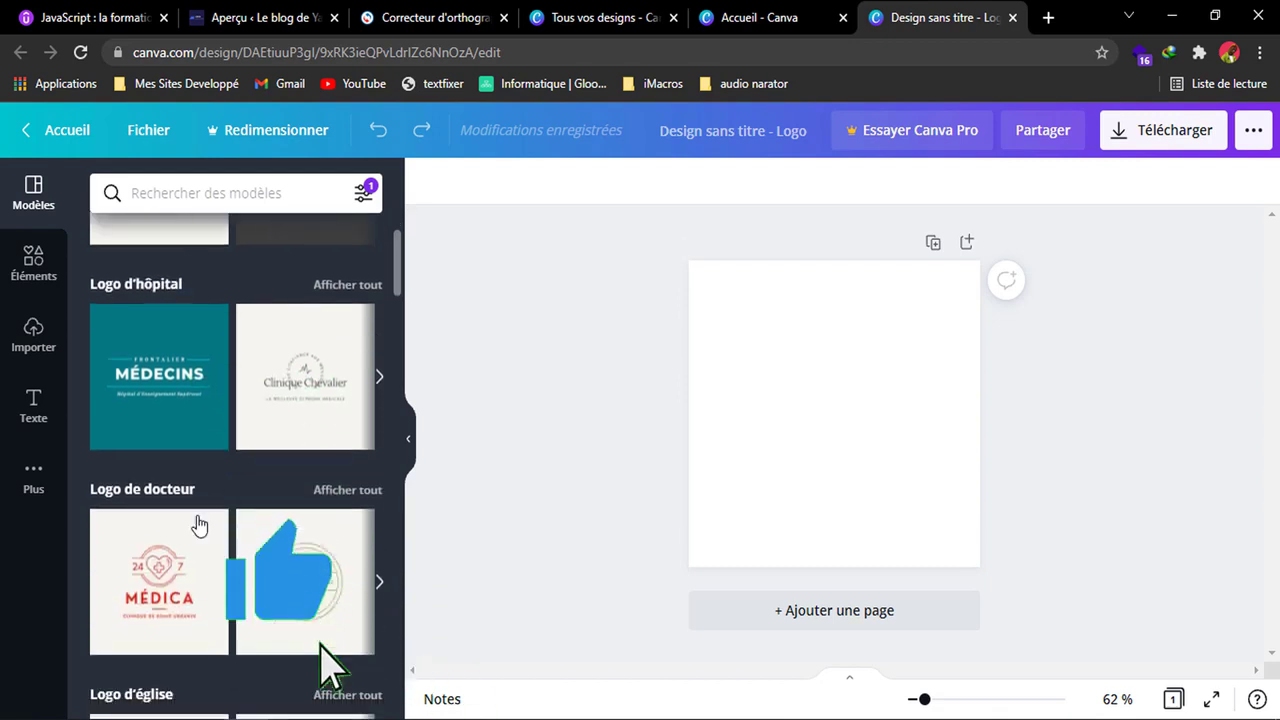
pyautogui.scroll(-4, 197, 525)
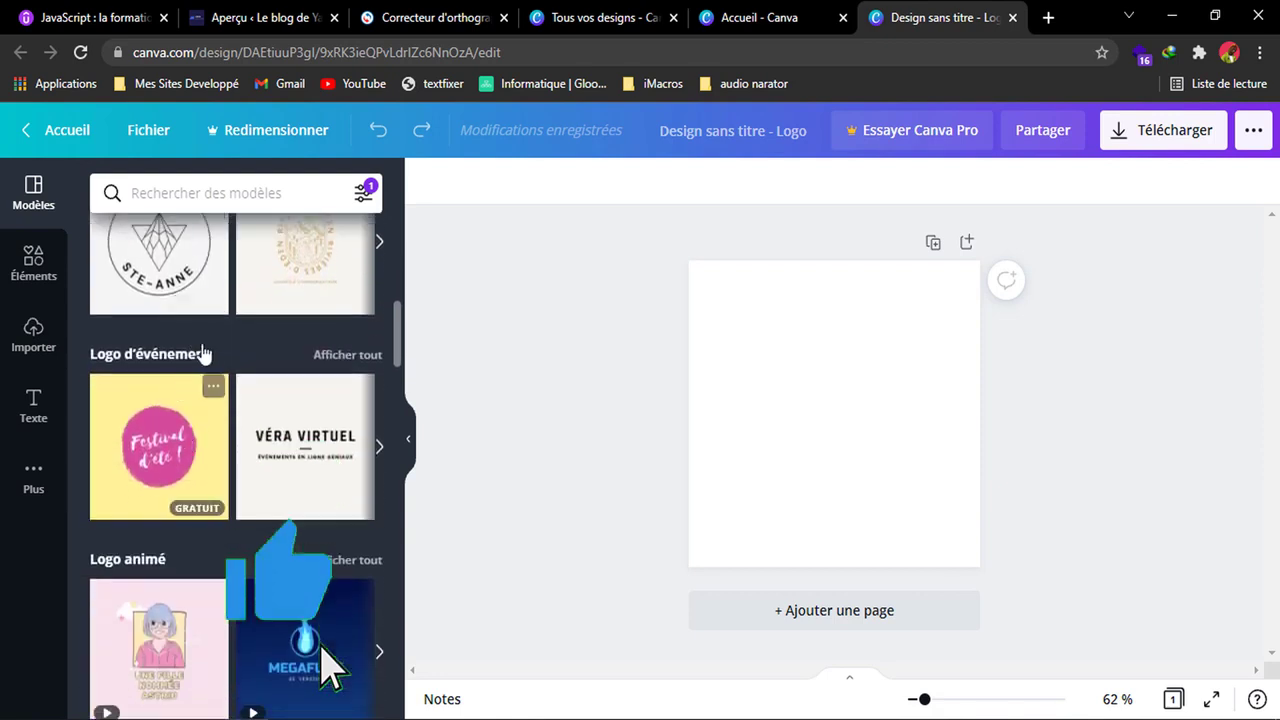
pyautogui.scroll(-2, 209, 352)
pyautogui.scroll(-3, 209, 352)
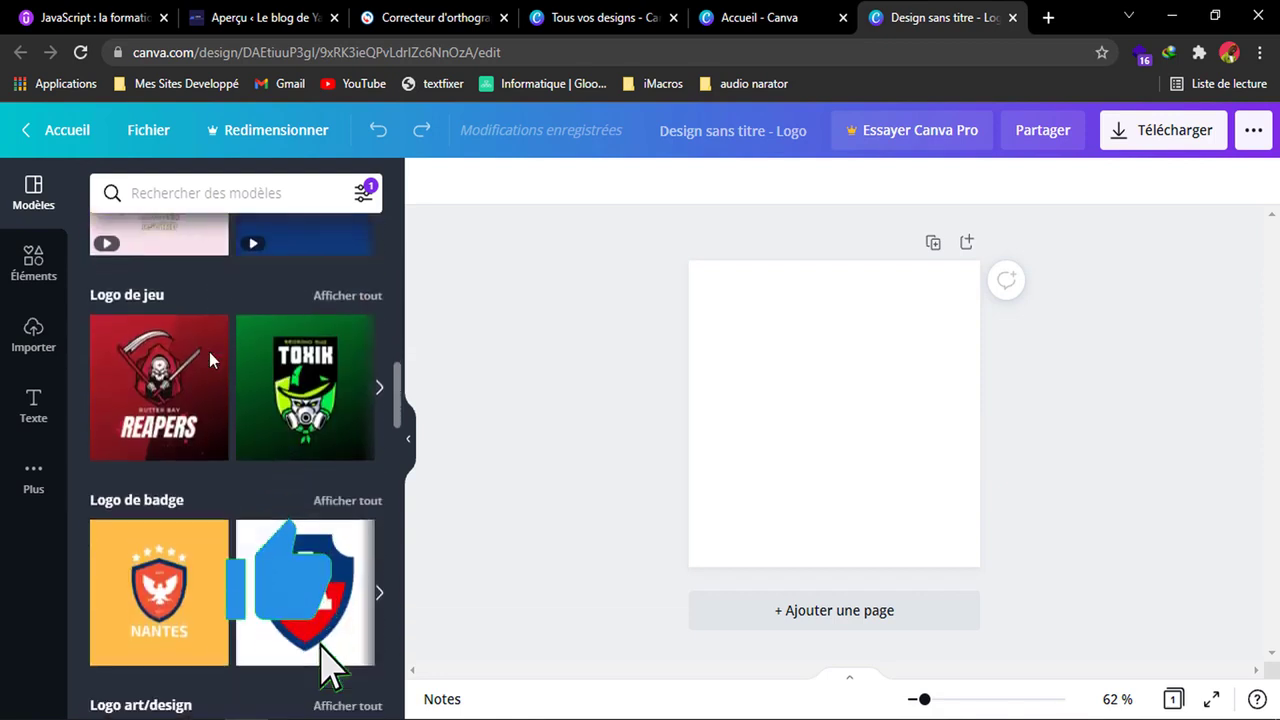
pyautogui.scroll(-7, 278, 445)
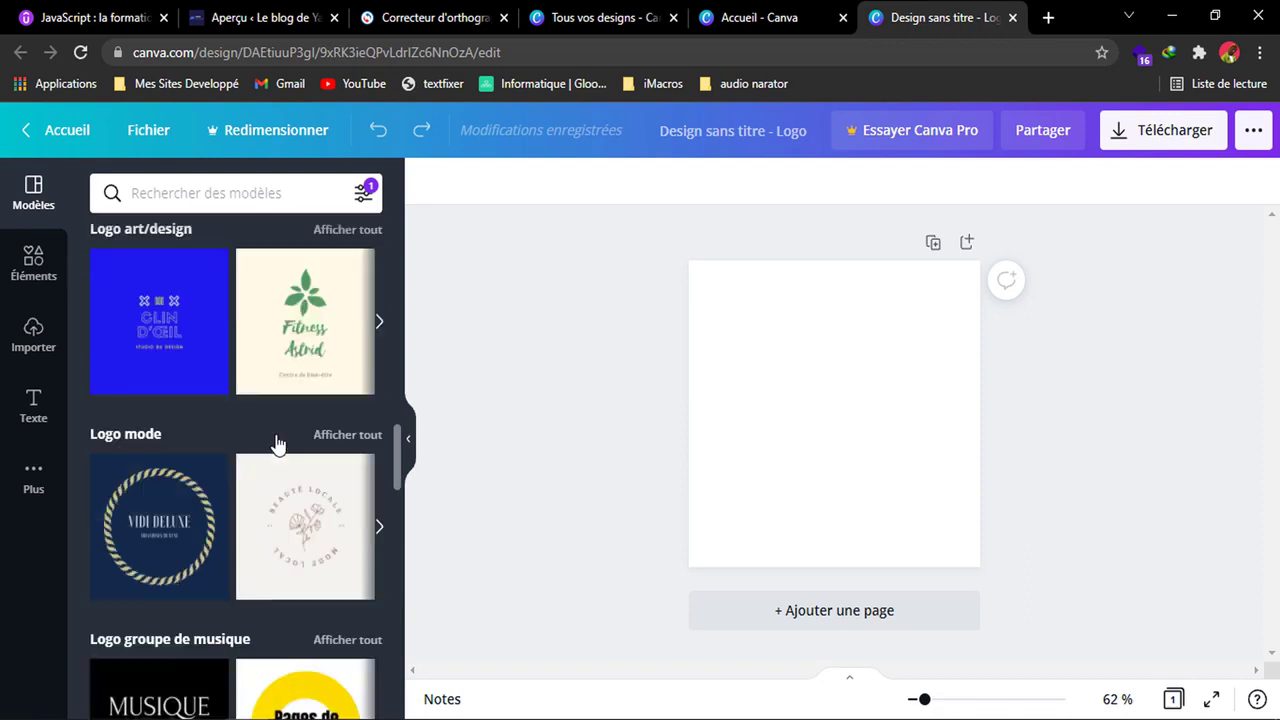
pyautogui.scroll(-2, 278, 445)
pyautogui.scroll(-5, 278, 443)
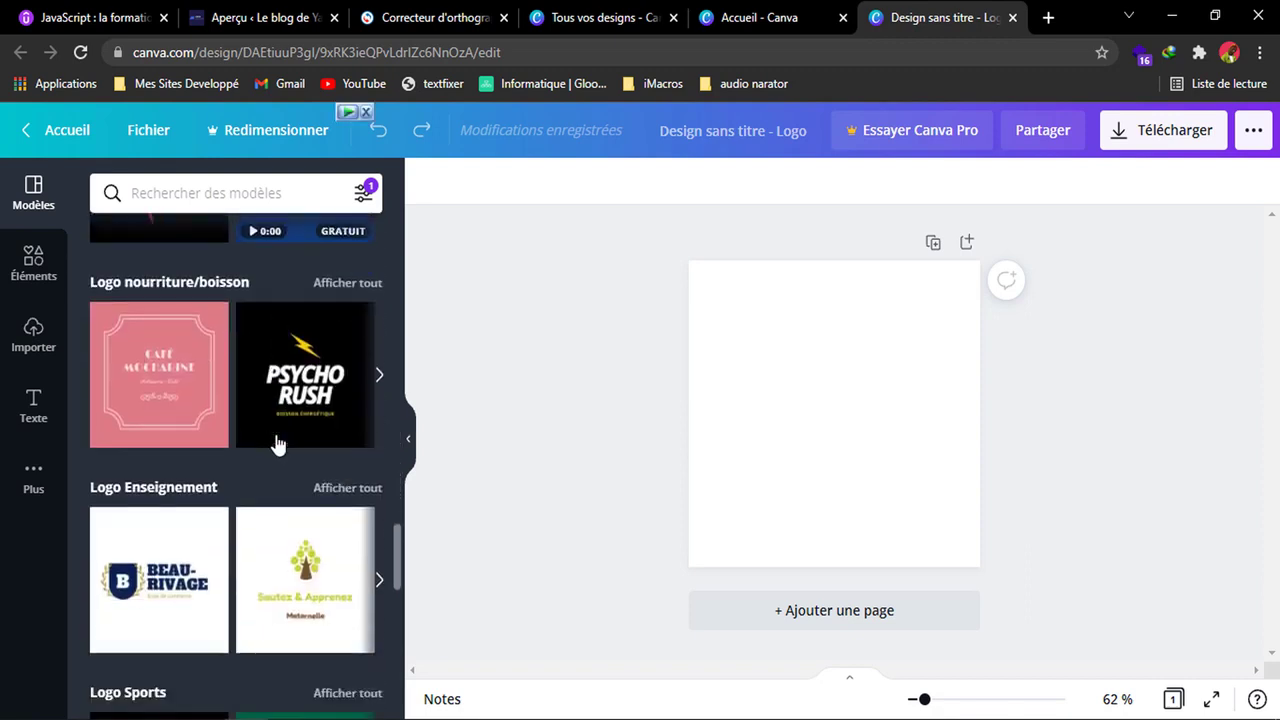
pyautogui.scroll(-2, 277, 443)
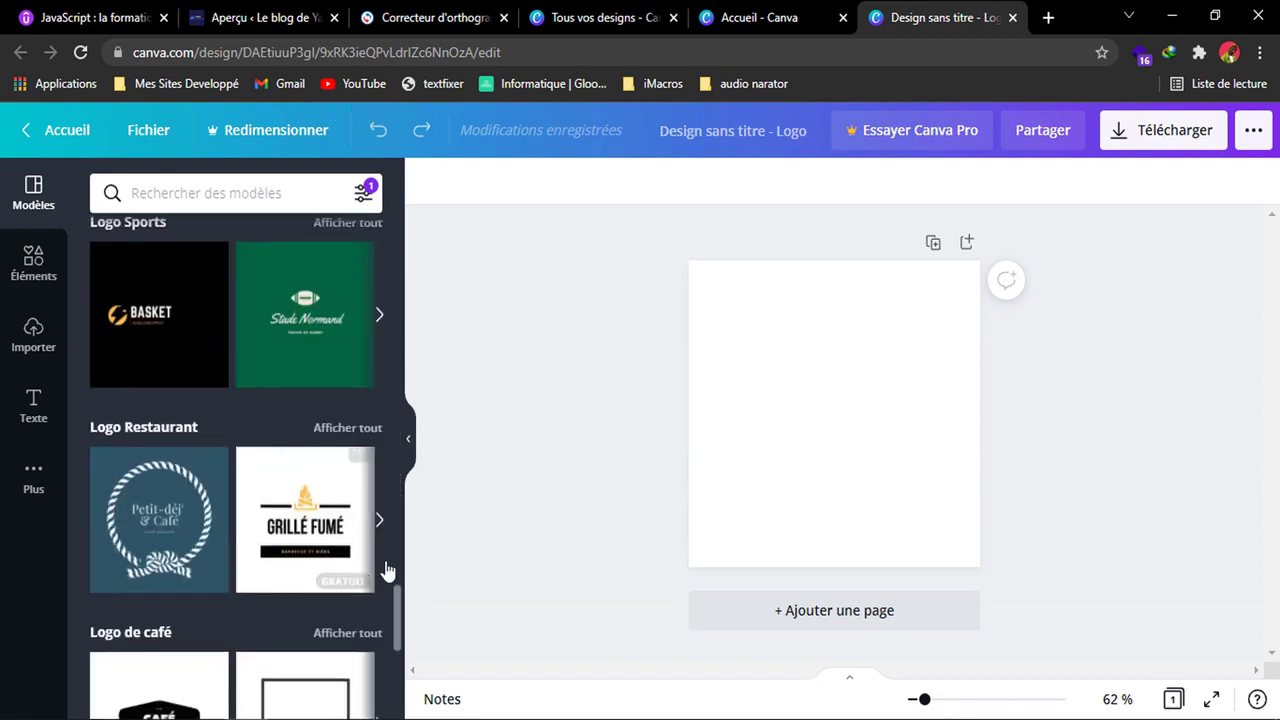
pyautogui.moveTo(397, 606); pyautogui.dragTo(394, 668)
pyautogui.scroll(-4, 366, 516)
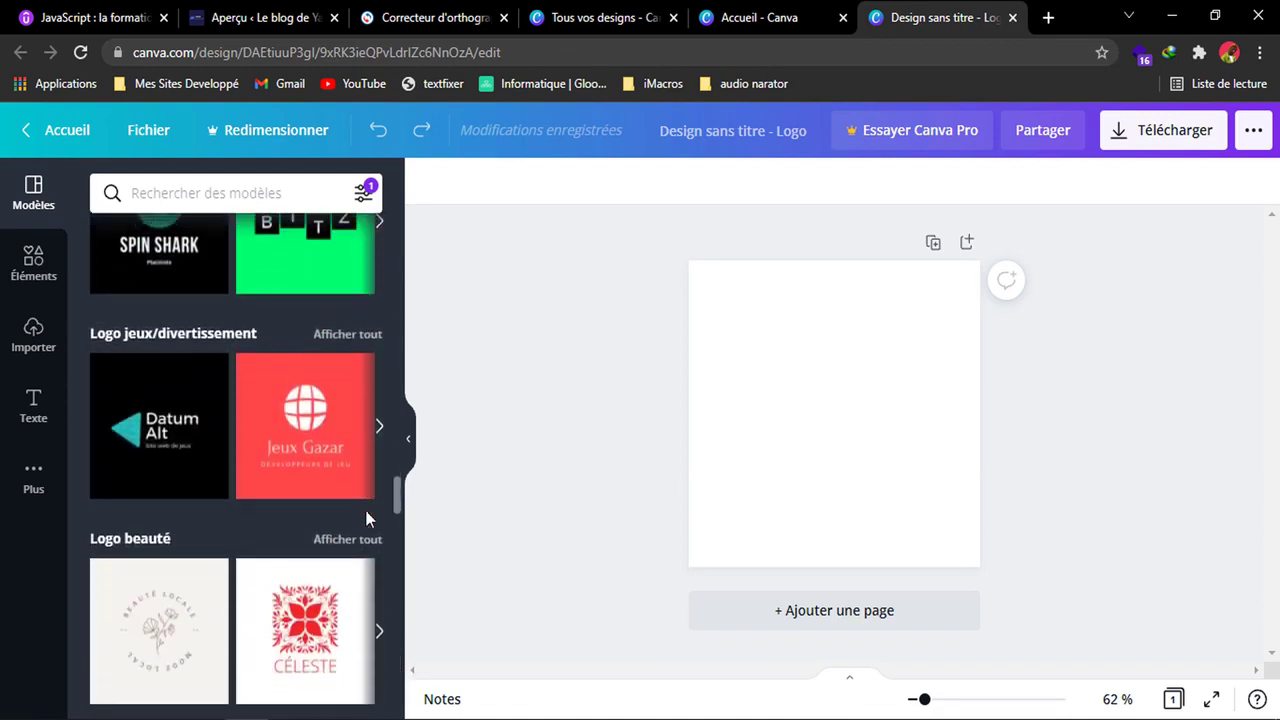
# Show all templates of the Logo d'événement category.
pyautogui.scroll(-3, 366, 516)
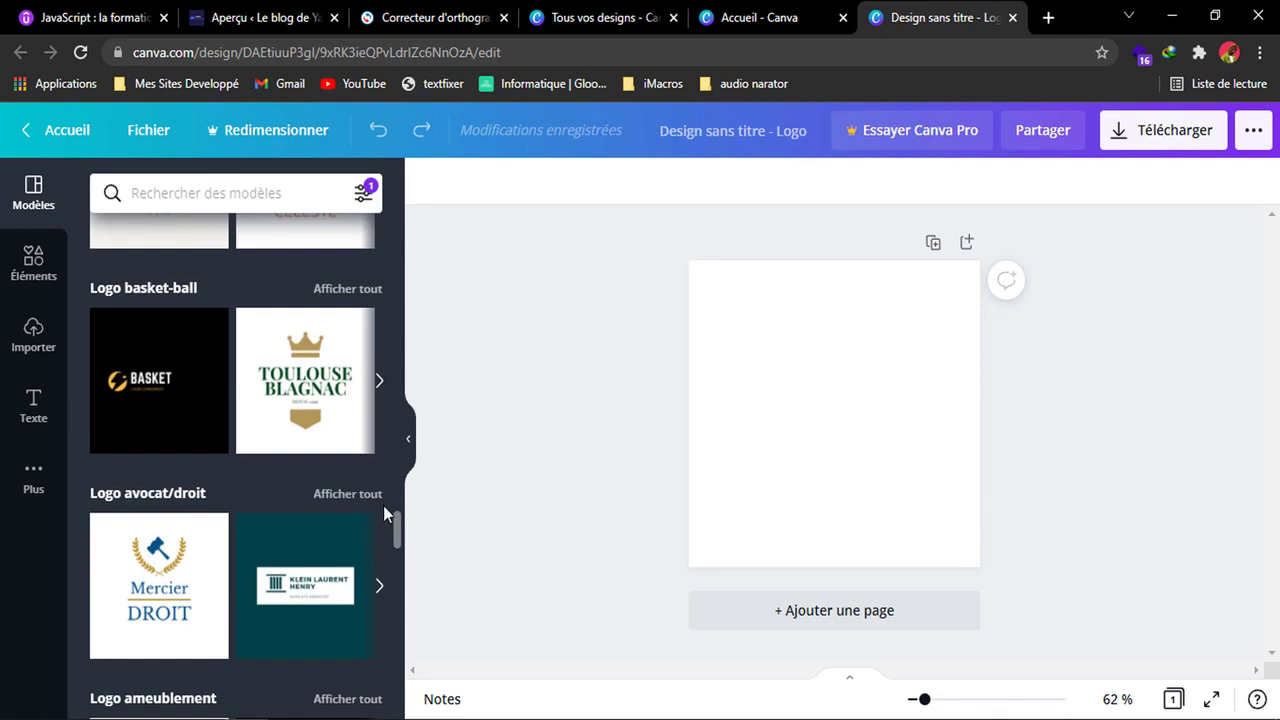
pyautogui.moveTo(399, 545); pyautogui.dragTo(398, 290)
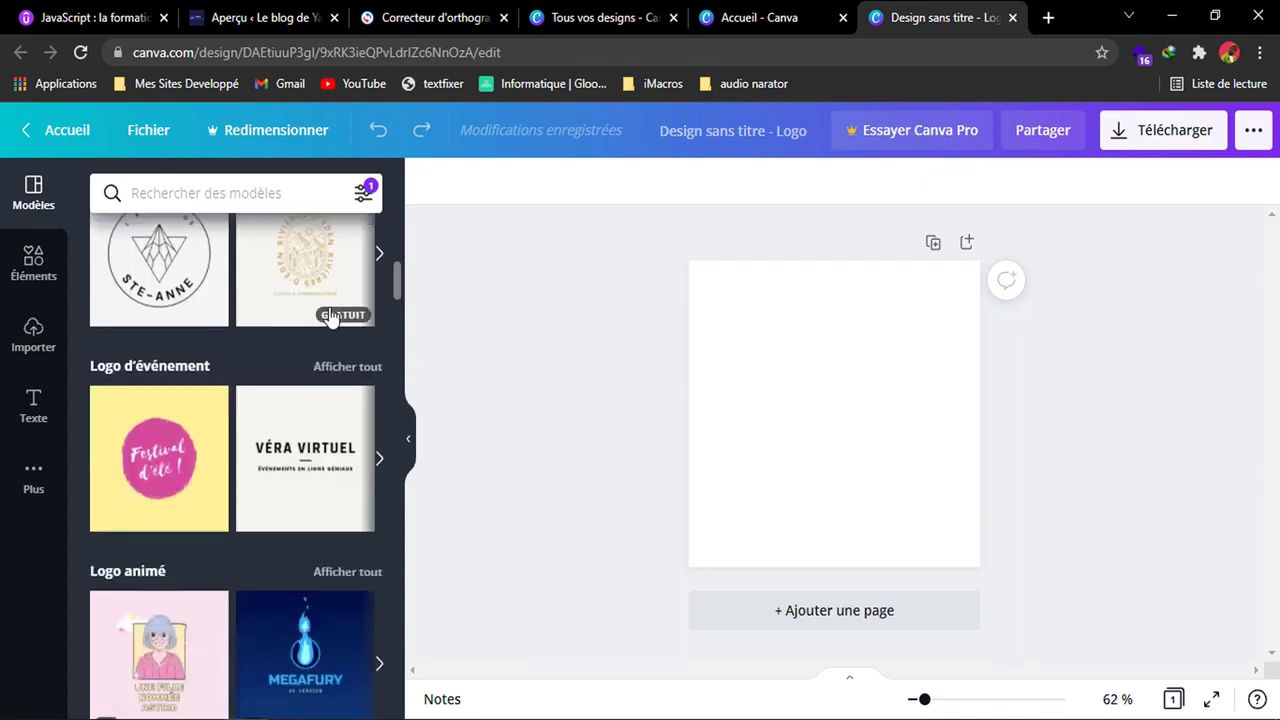
pyautogui.click(347, 367)
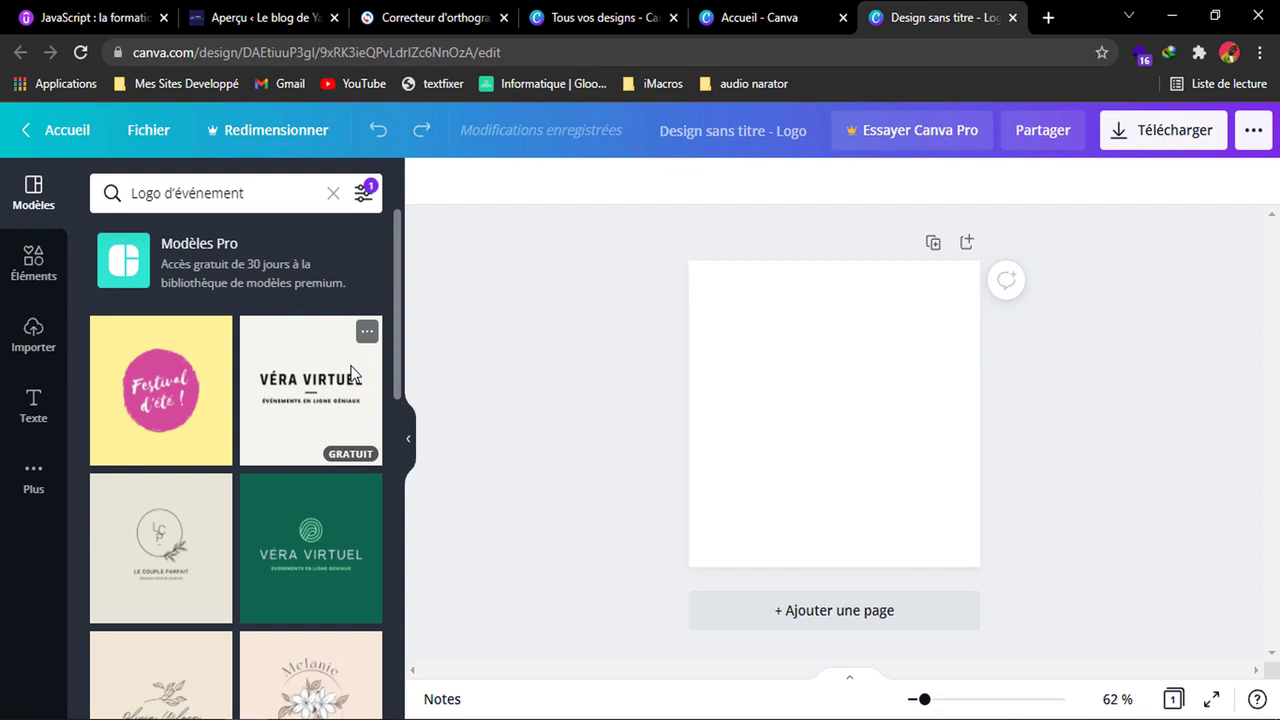
# Look through the event logo templates and apply the free yellow "Festival d'été !" one to the page.
pyautogui.scroll(-4, 279, 535)
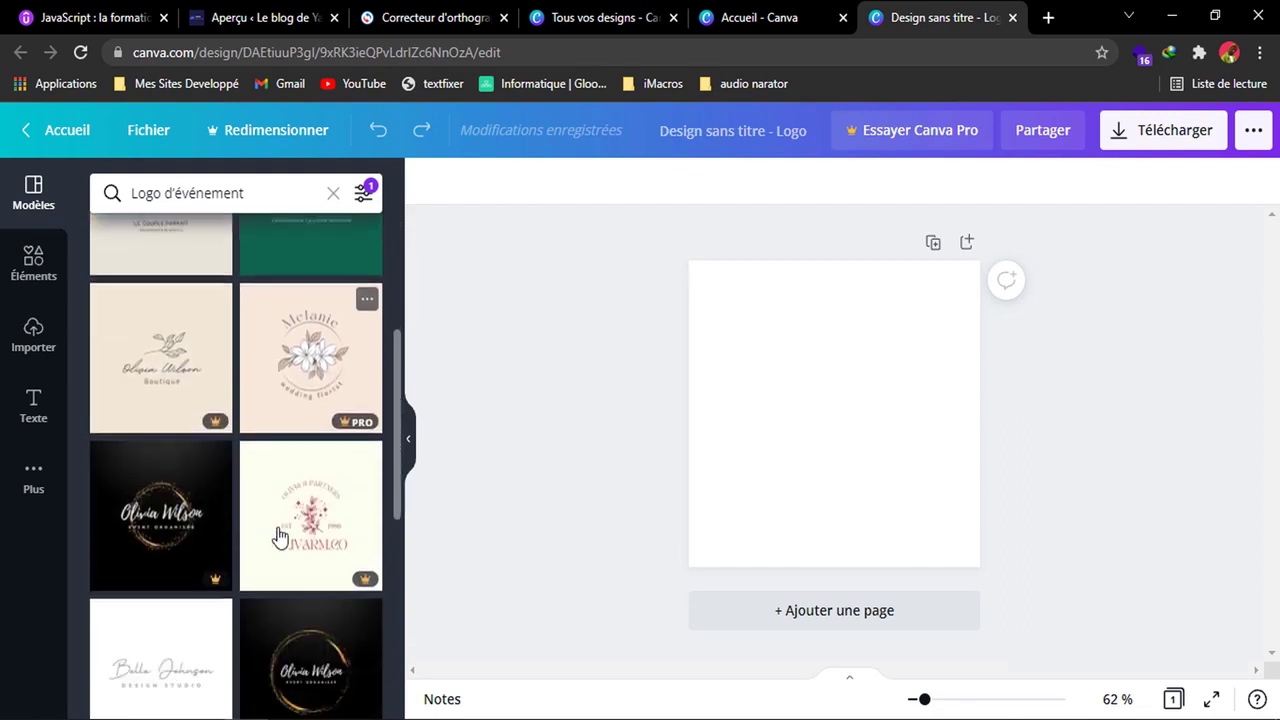
pyautogui.scroll(-2, 279, 537)
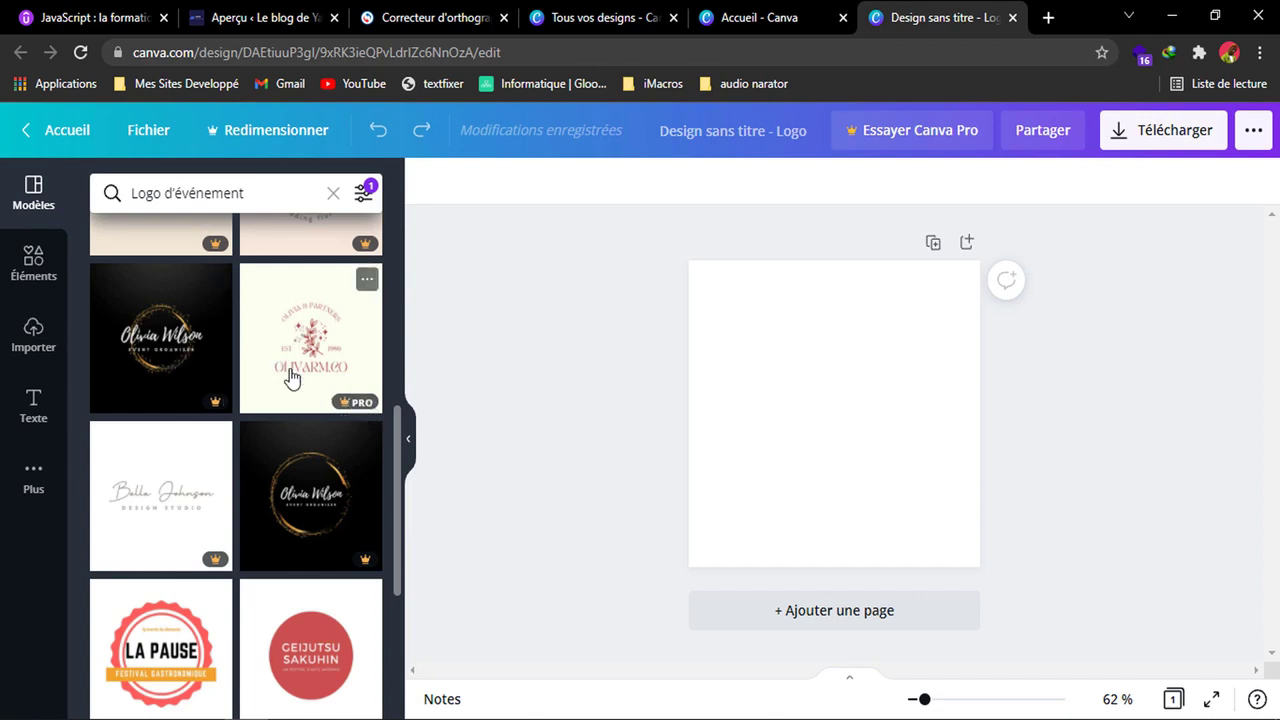
pyautogui.scroll(-2, 293, 527)
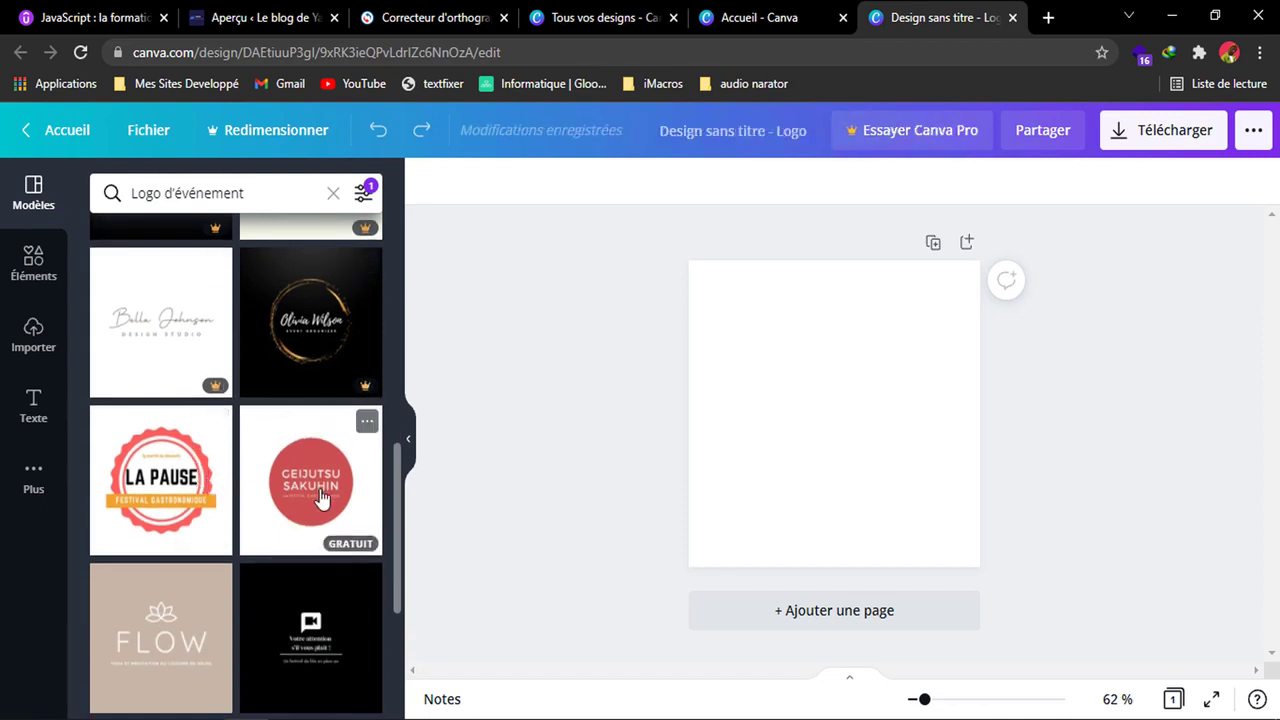
pyautogui.scroll(-2, 398, 505)
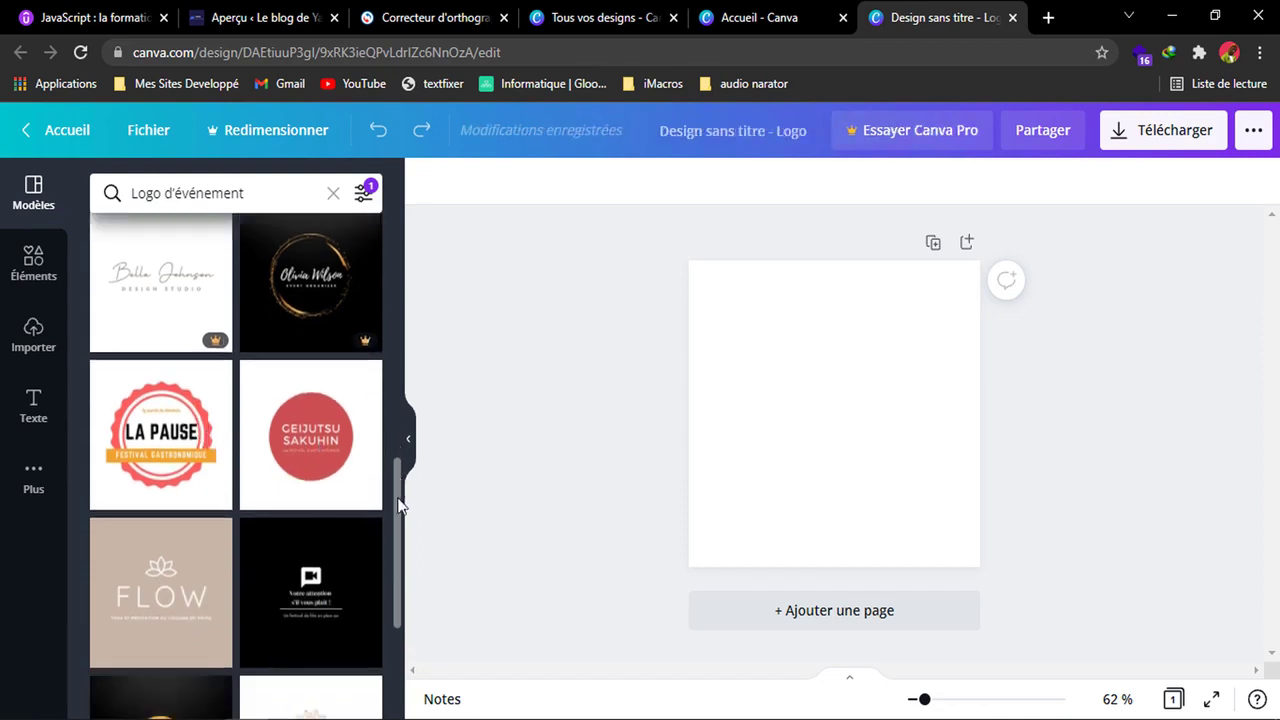
pyautogui.scroll(-5, 398, 505)
pyautogui.scroll(10, 398, 600)
pyautogui.scroll(3, 403, 380)
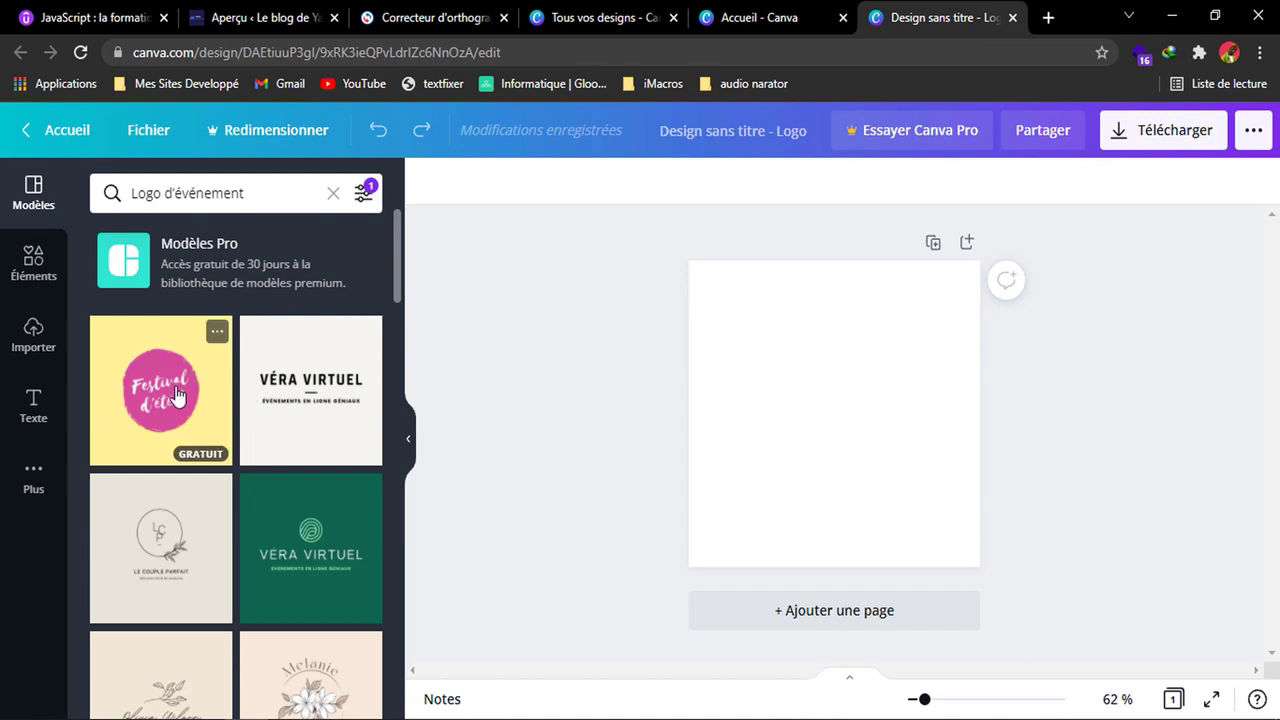
pyautogui.click(175, 395)
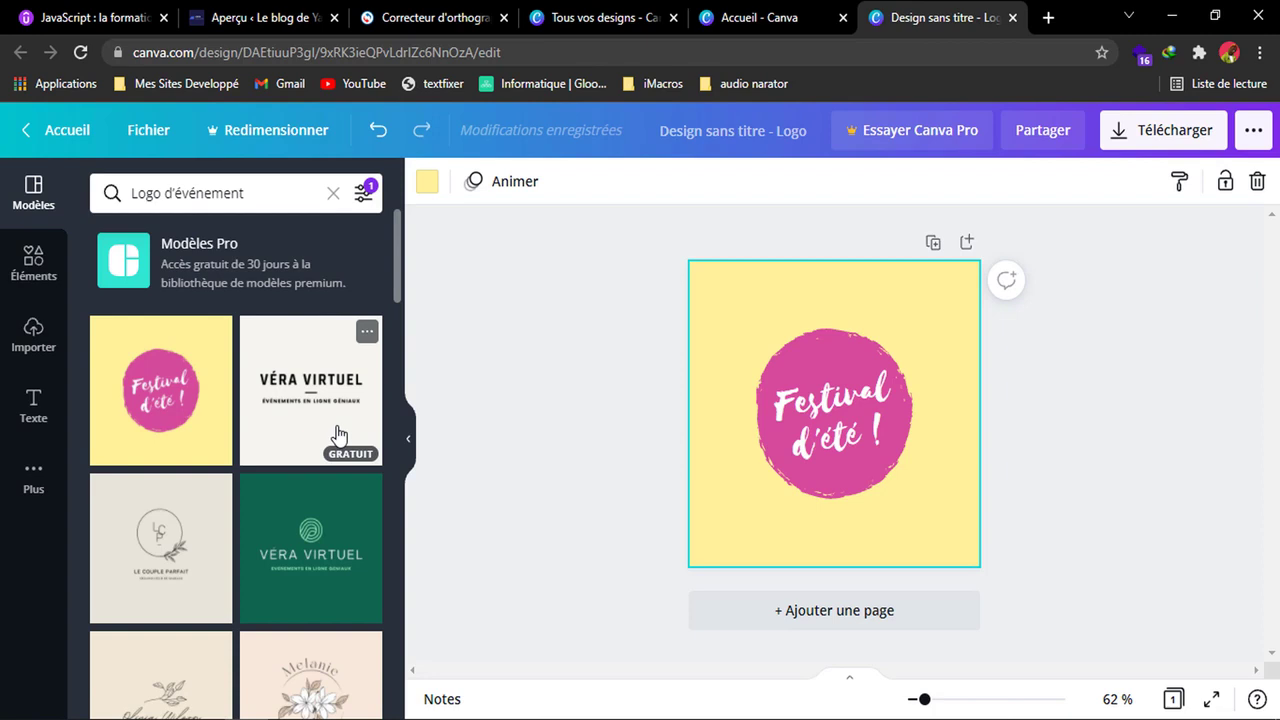
# Replace the logo's text with "Festival de Decembre".
pyautogui.doubleClick(826, 411)
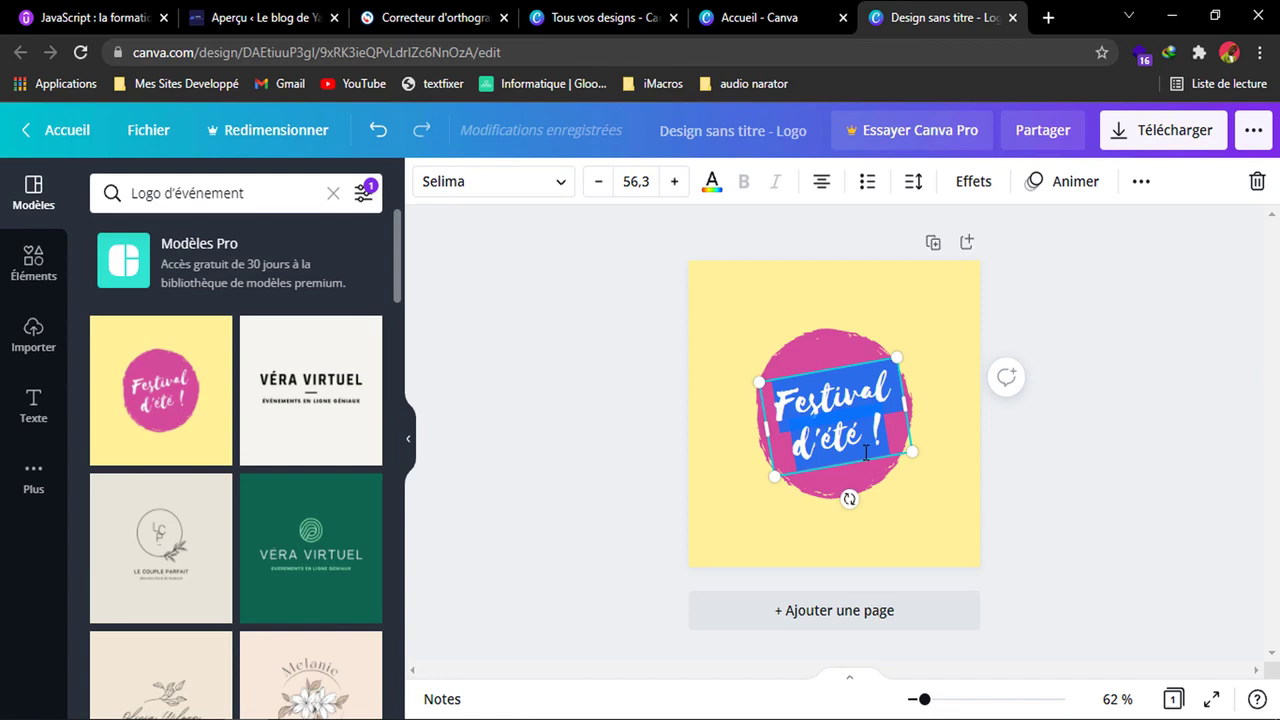
pyautogui.write('Fe')
pyautogui.press('BackSpace')
pyautogui.press('BackSpace')
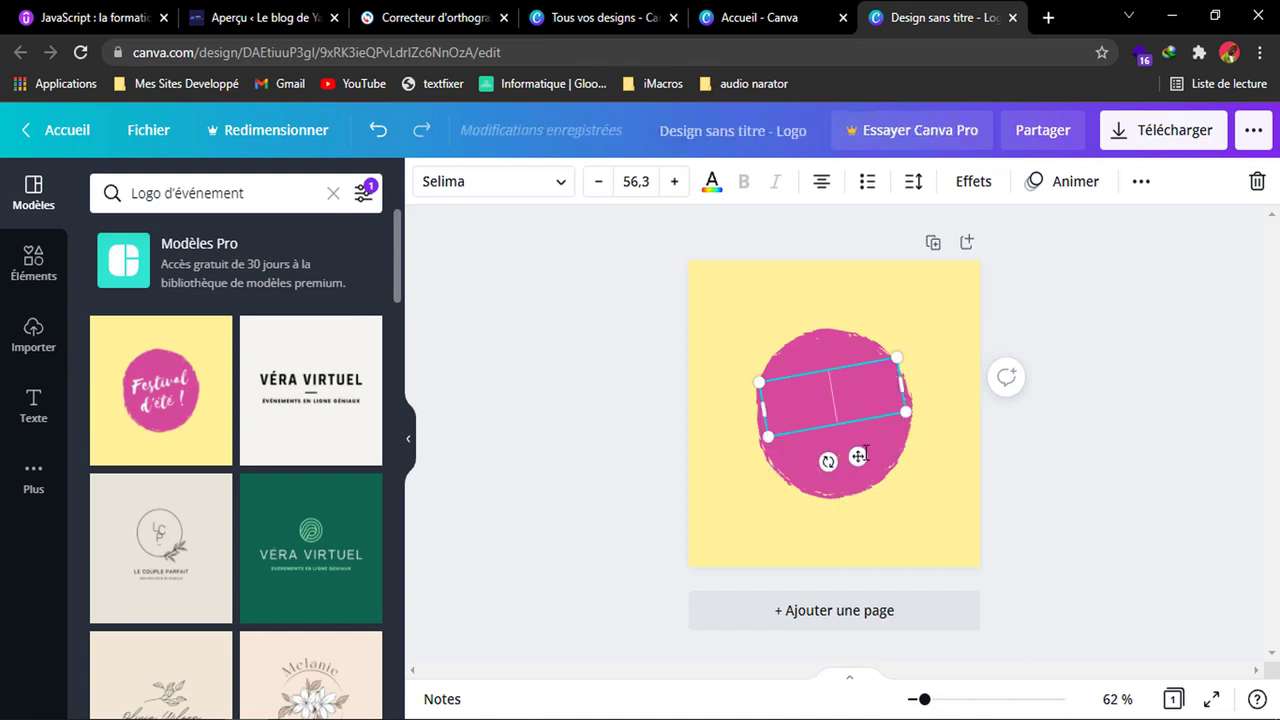
pyautogui.write('Fes')
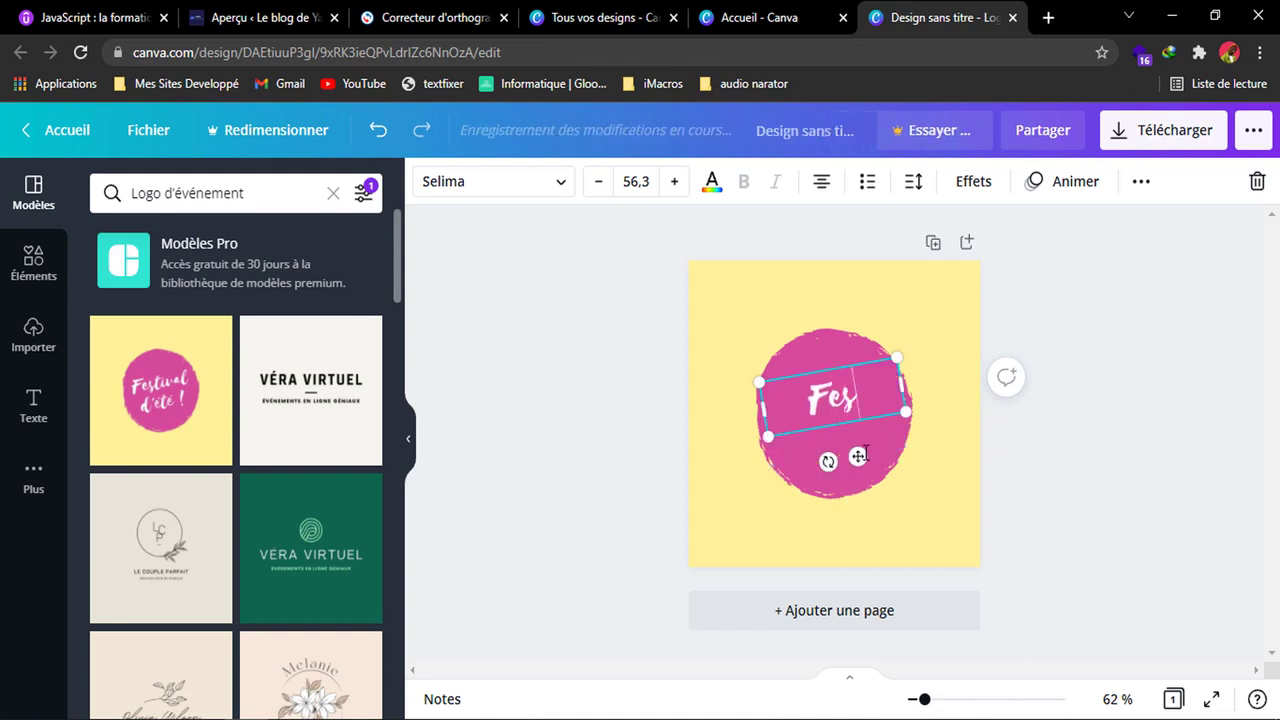
pyautogui.write('tiva')
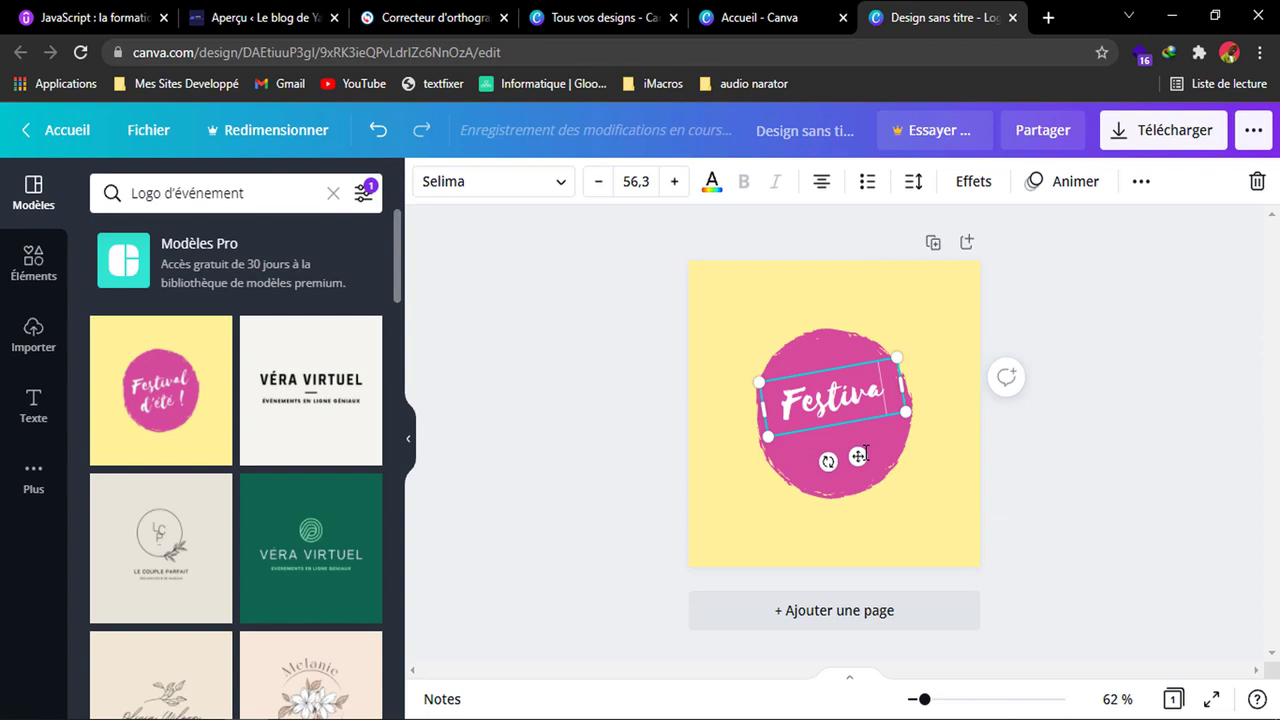
pyautogui.write('l de Dec')
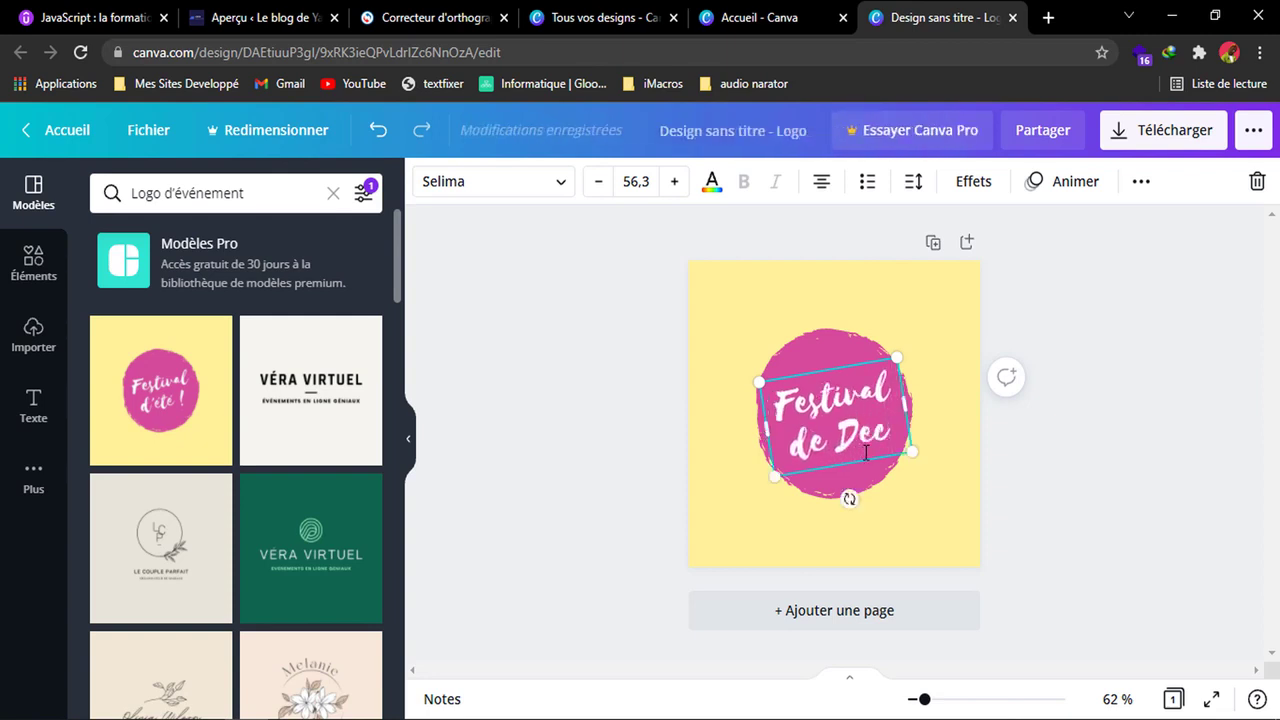
pyautogui.write('embre')
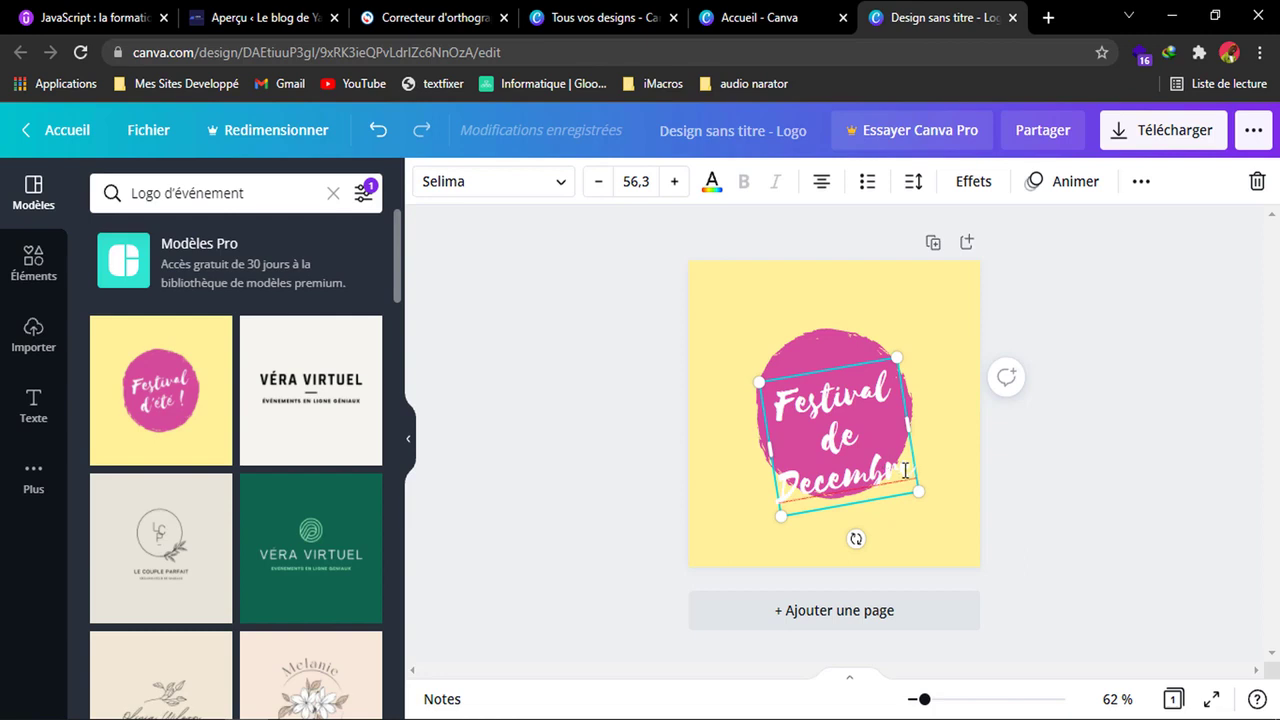
pyautogui.click(978, 463)
# Reduce the font size of the "Festival de Decembre" text to 48,4.
pyautogui.click(888, 464)
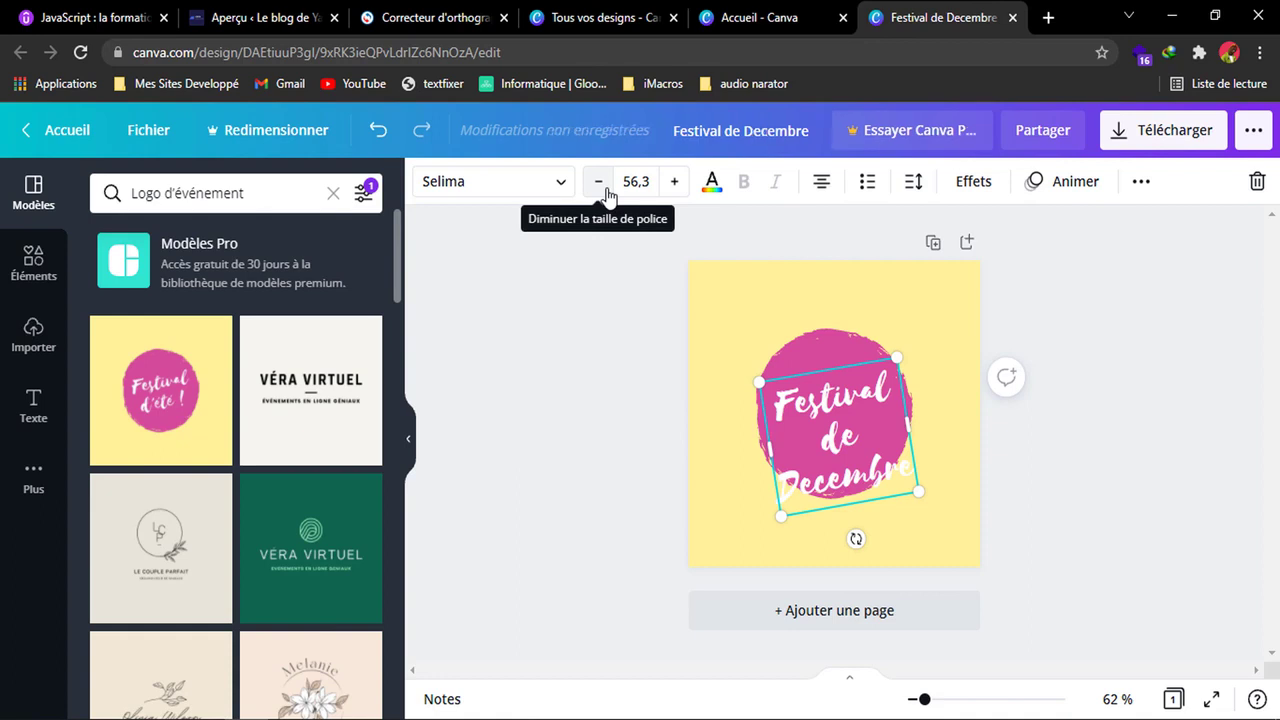
pyautogui.doubleClick(836, 430)
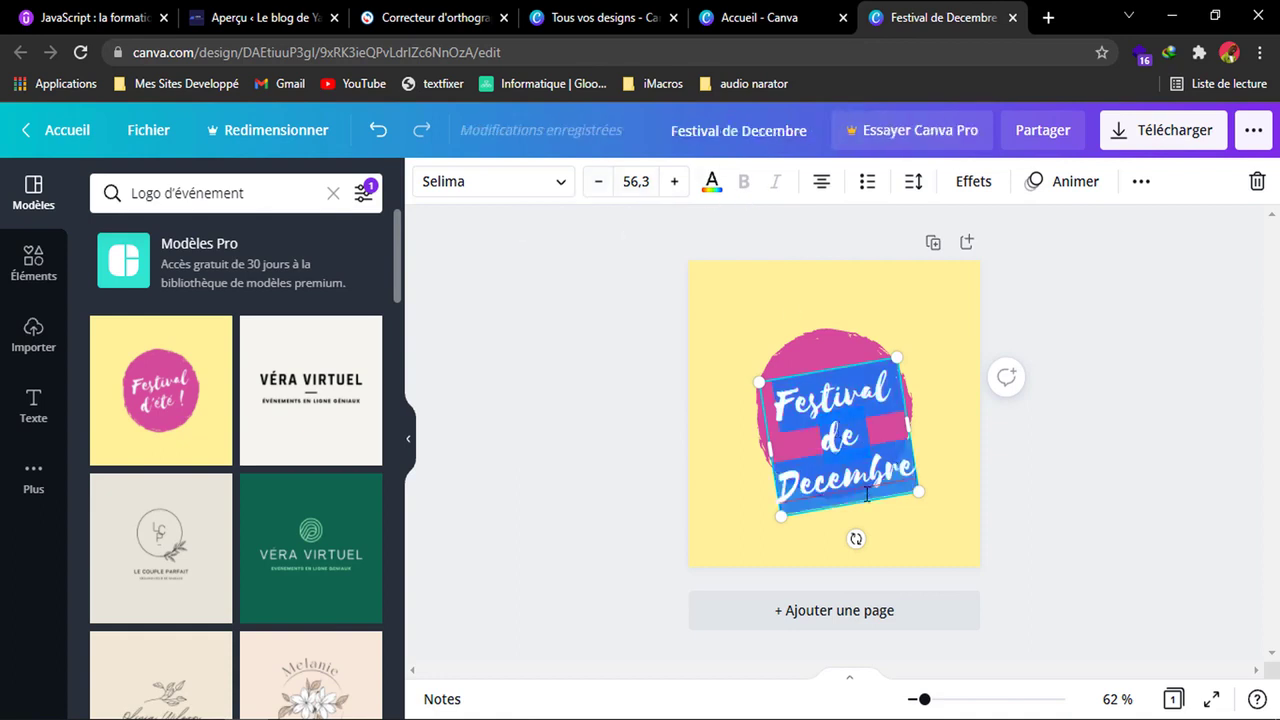
pyautogui.click(602, 183)
pyautogui.click(600, 182)
pyautogui.click(600, 182)
pyautogui.click(600, 182)
pyautogui.click(600, 182)
pyautogui.click(600, 182)
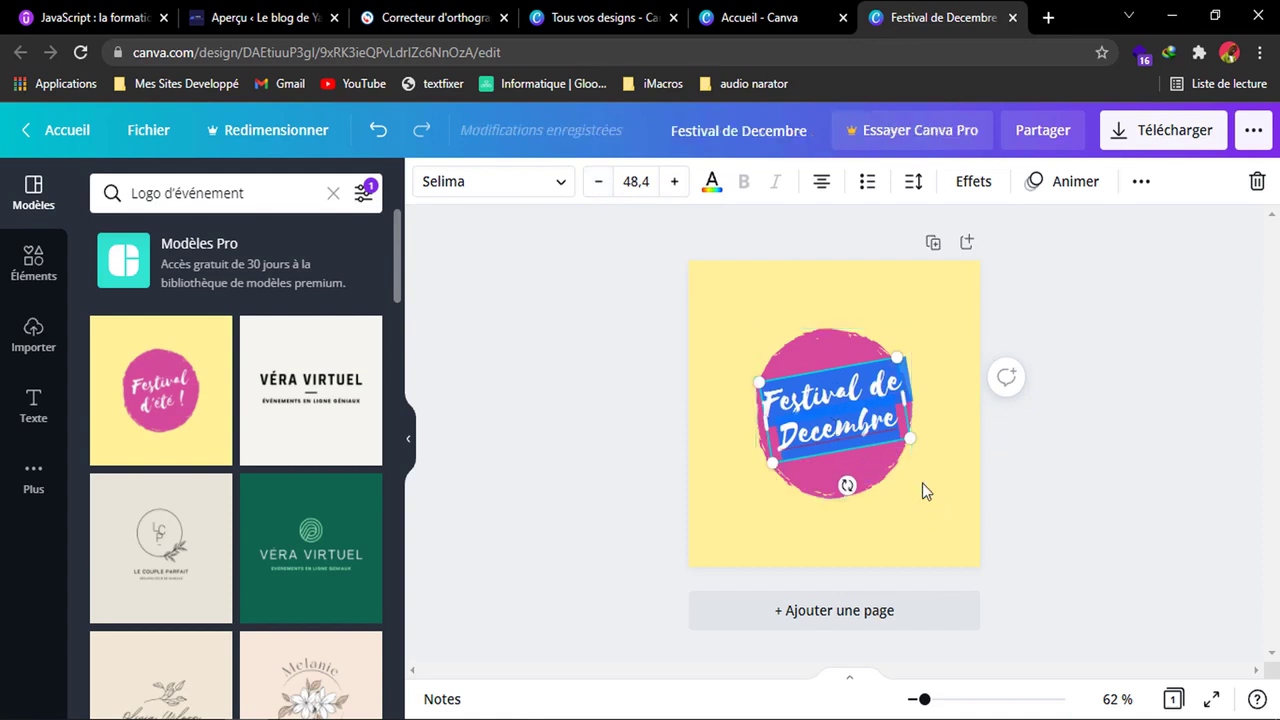
pyautogui.click(955, 477)
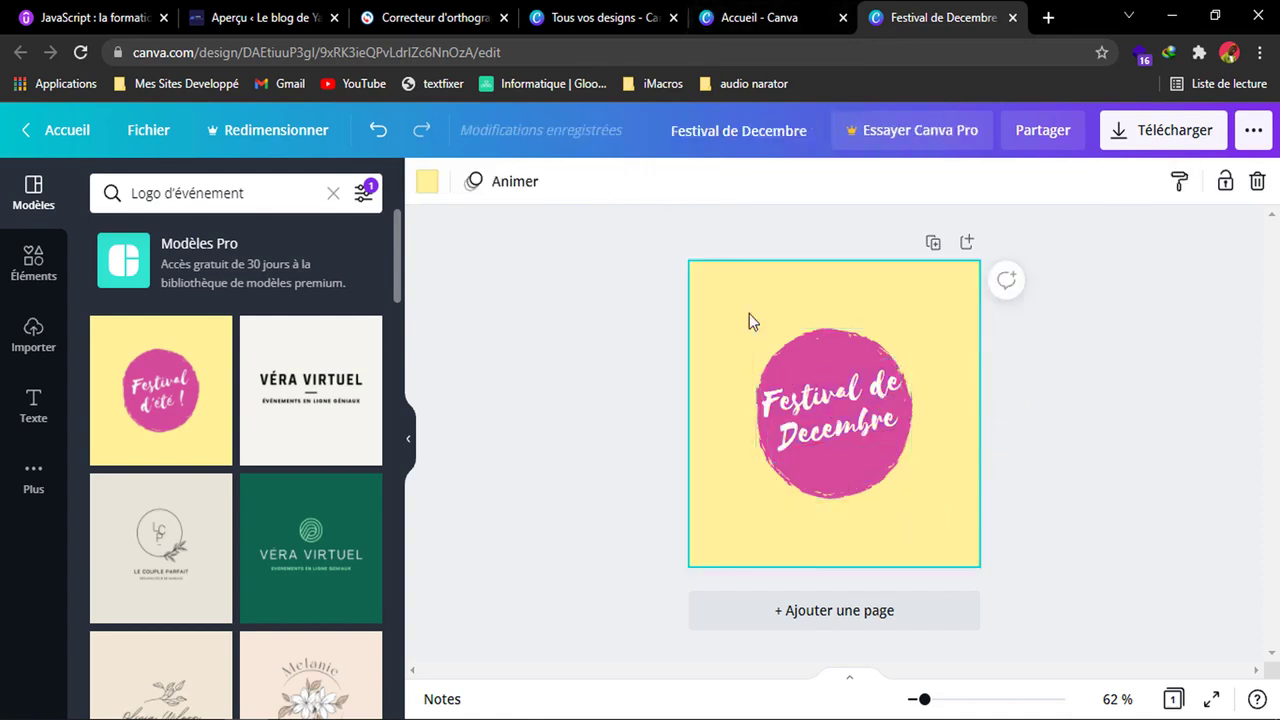
# Try the palette's dark red as the logo's background colour, and settle on its dark navy blue.
pyautogui.click(425, 184)
pyautogui.click(115, 388)
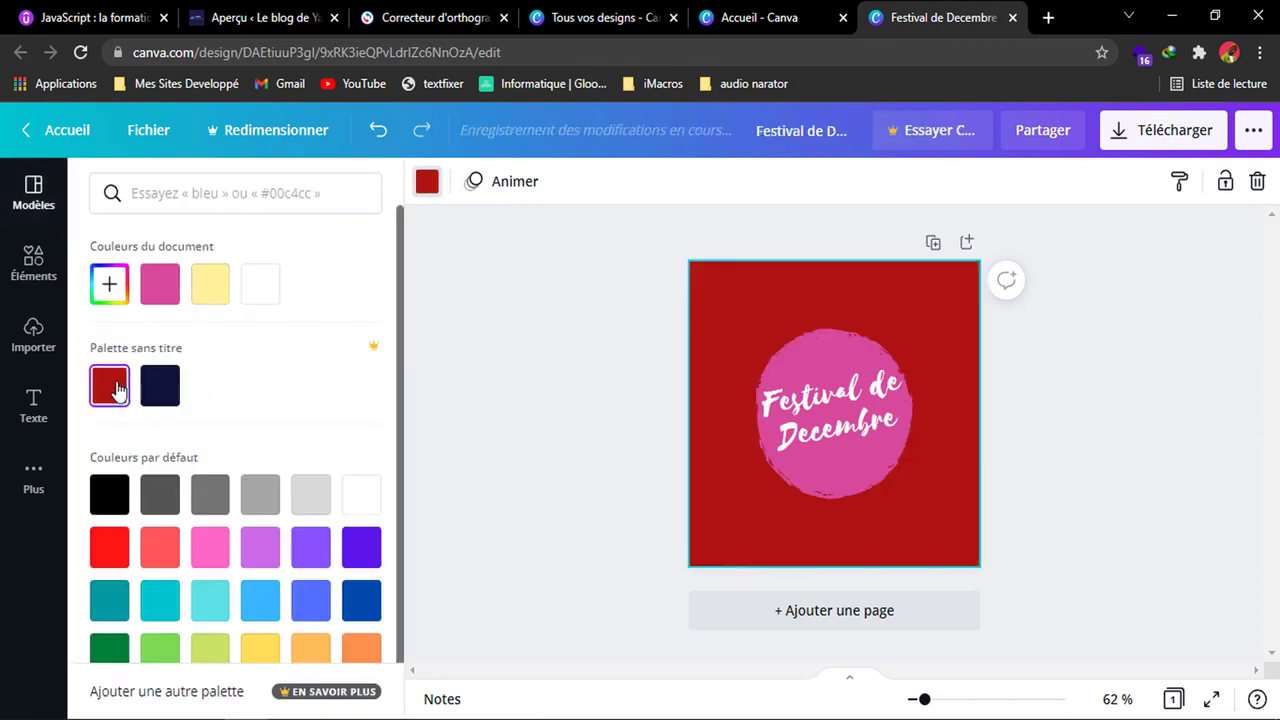
pyautogui.click(158, 392)
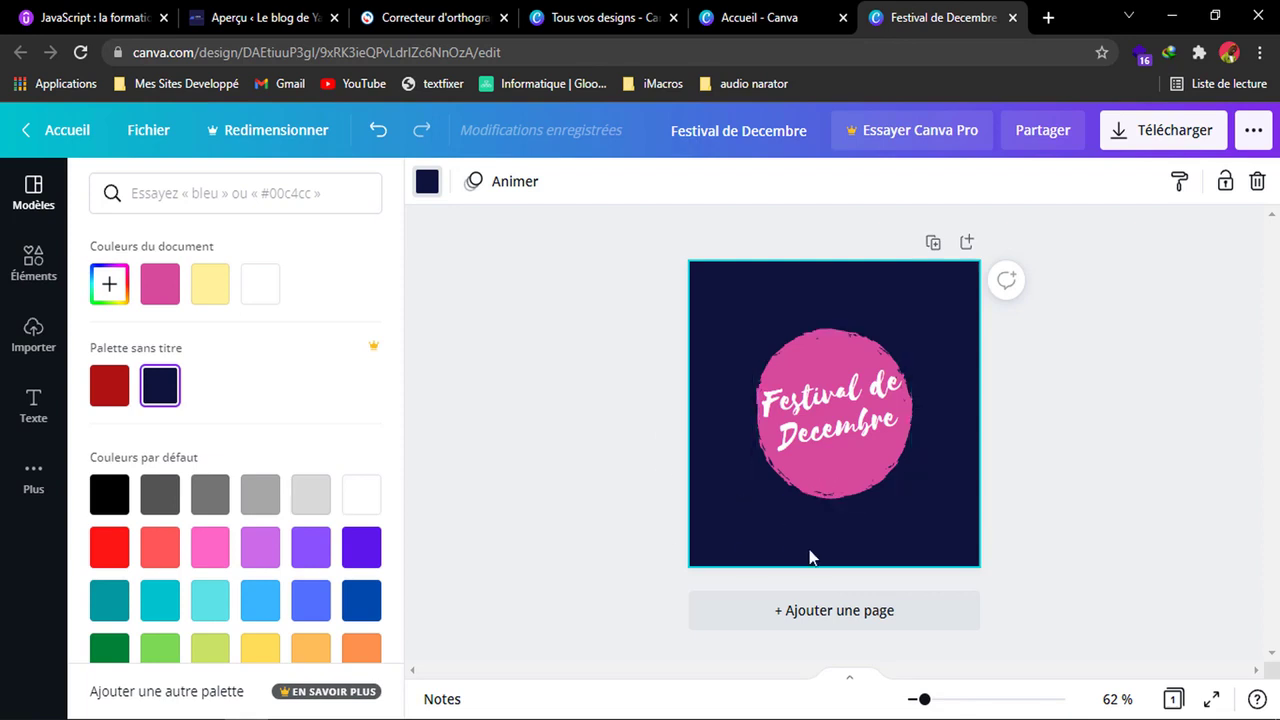
# Recolour the pink brush circle, trying white first and settling on the default light grey.
pyautogui.click(831, 469)
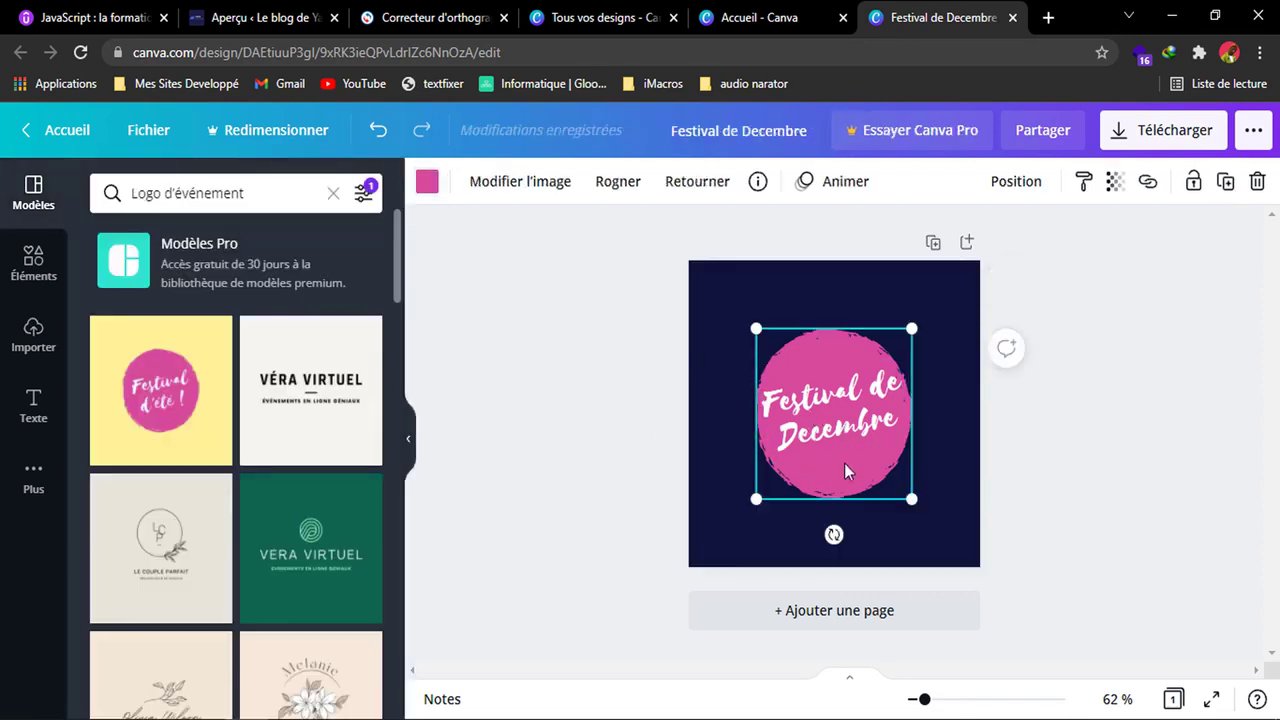
pyautogui.click(426, 184)
pyautogui.scroll(-1, 306, 545)
pyautogui.click(361, 462)
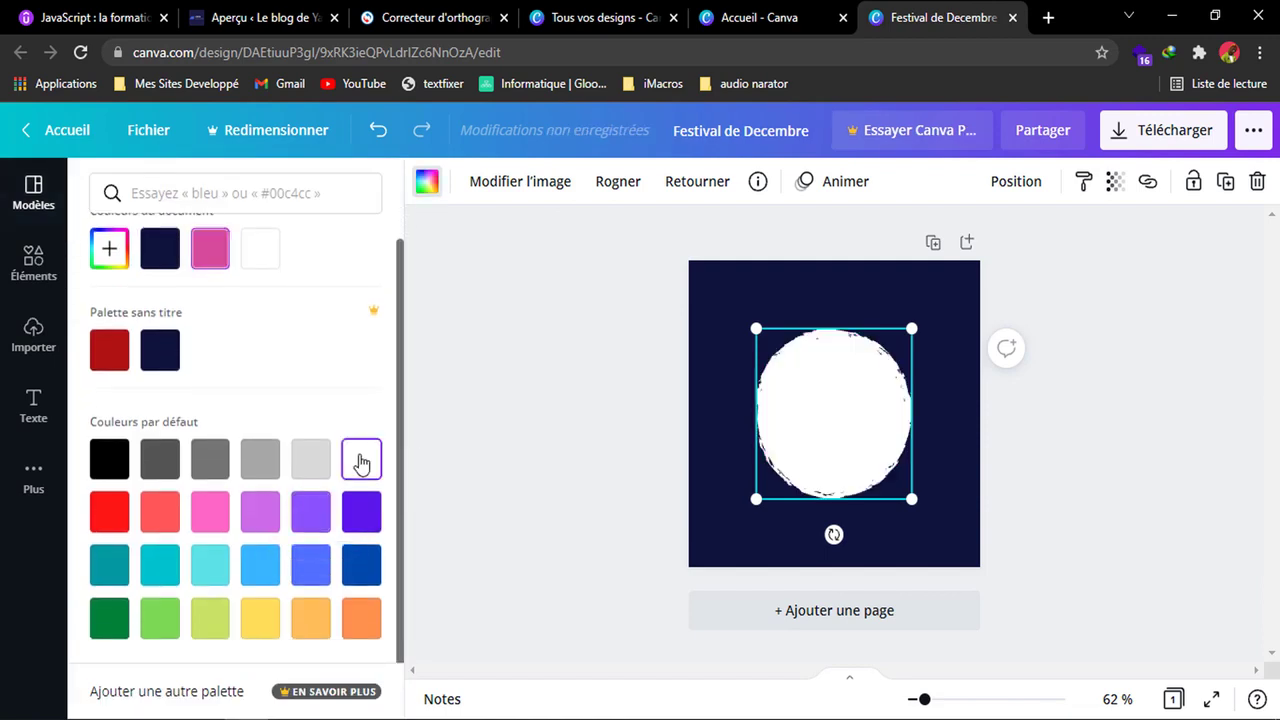
pyautogui.click(323, 466)
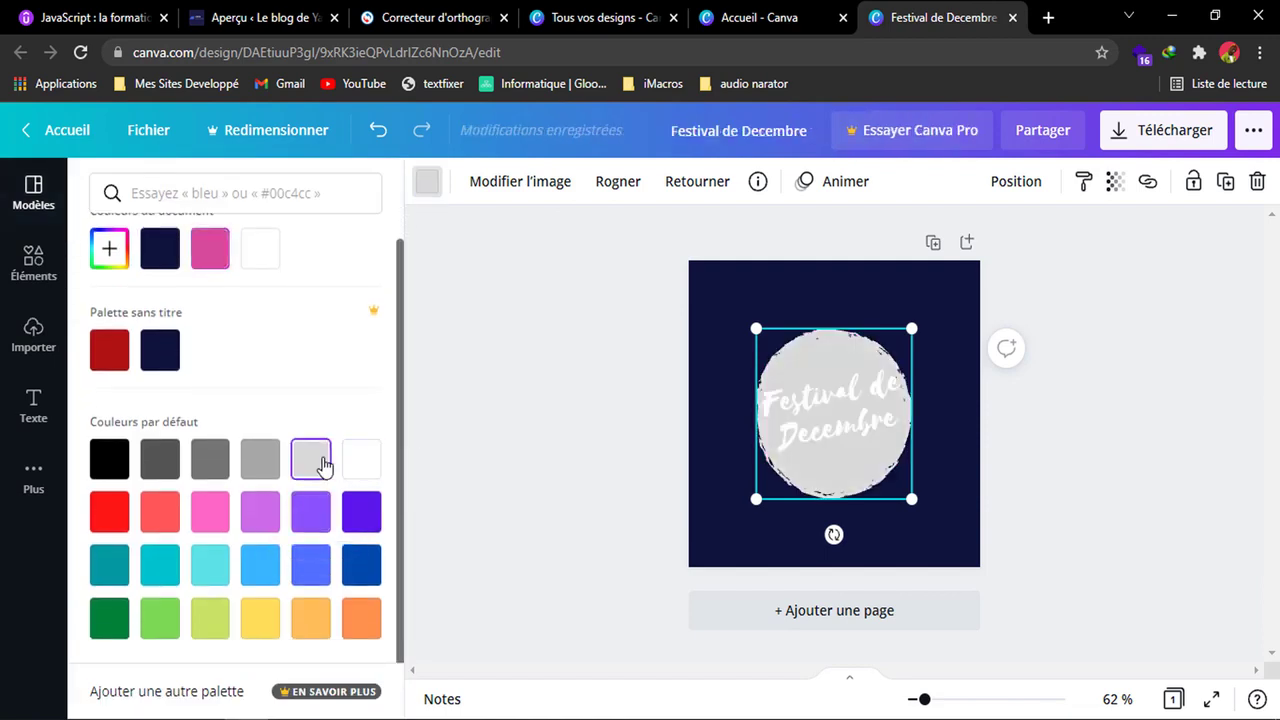
# Recolour the "Festival de Decembre" text, trying black first and settling on the document's dark navy blue.
pyautogui.click(855, 433)
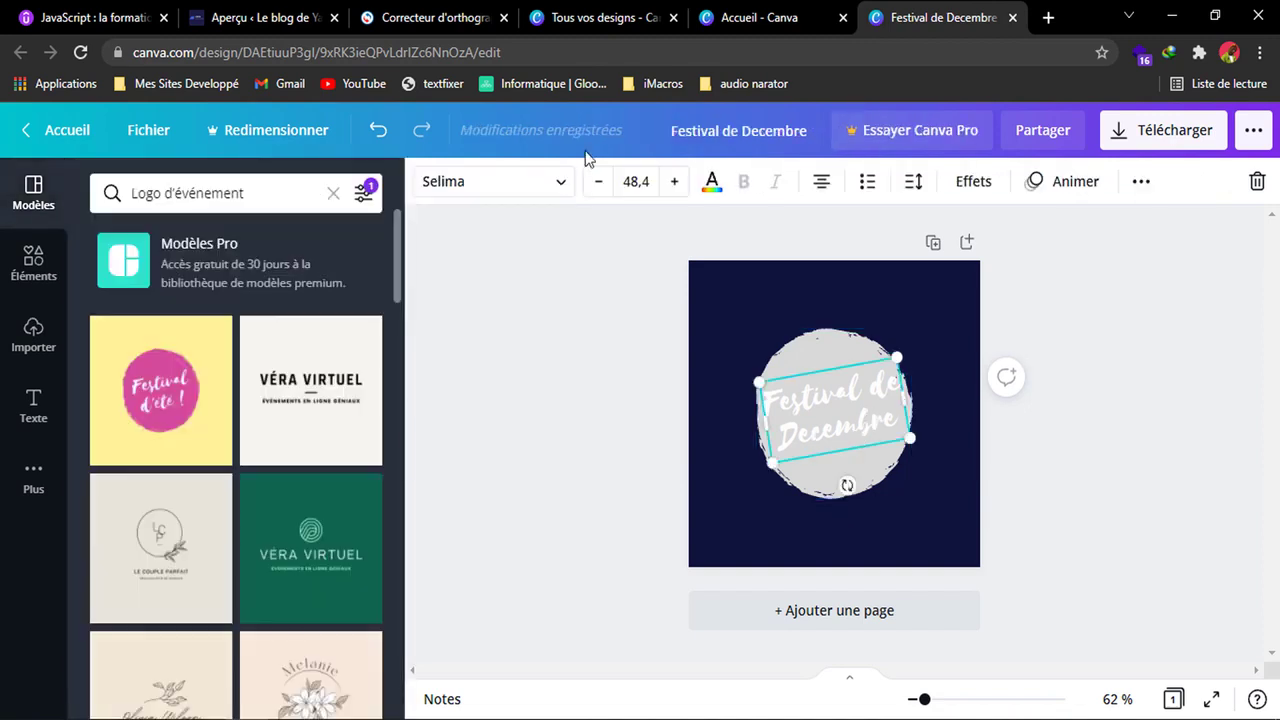
pyautogui.click(710, 184)
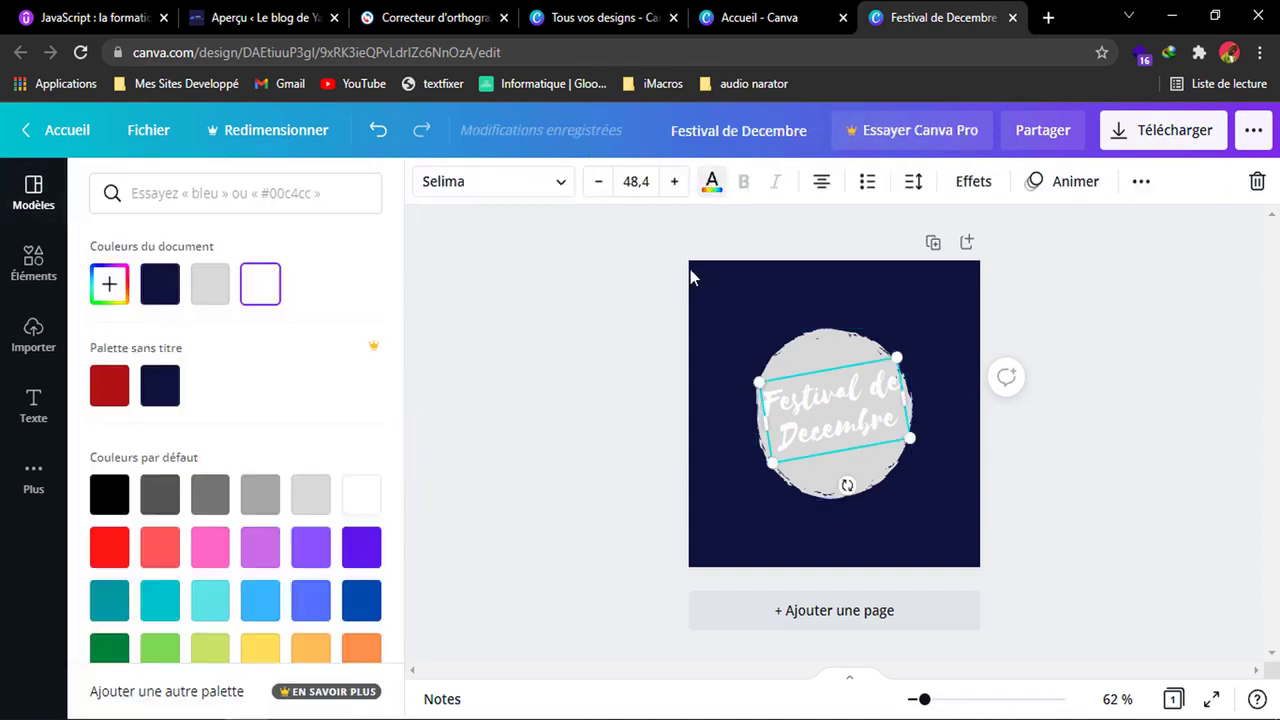
pyautogui.click(113, 494)
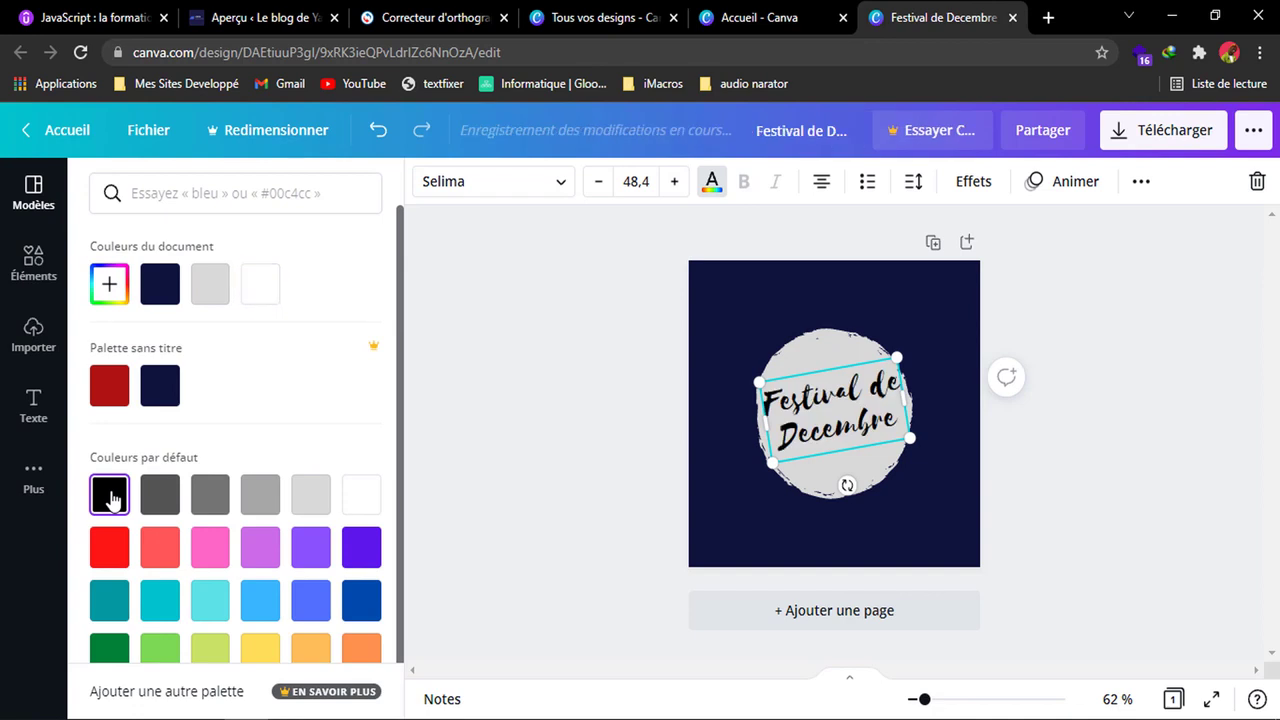
pyautogui.click(370, 558)
pyautogui.click(160, 286)
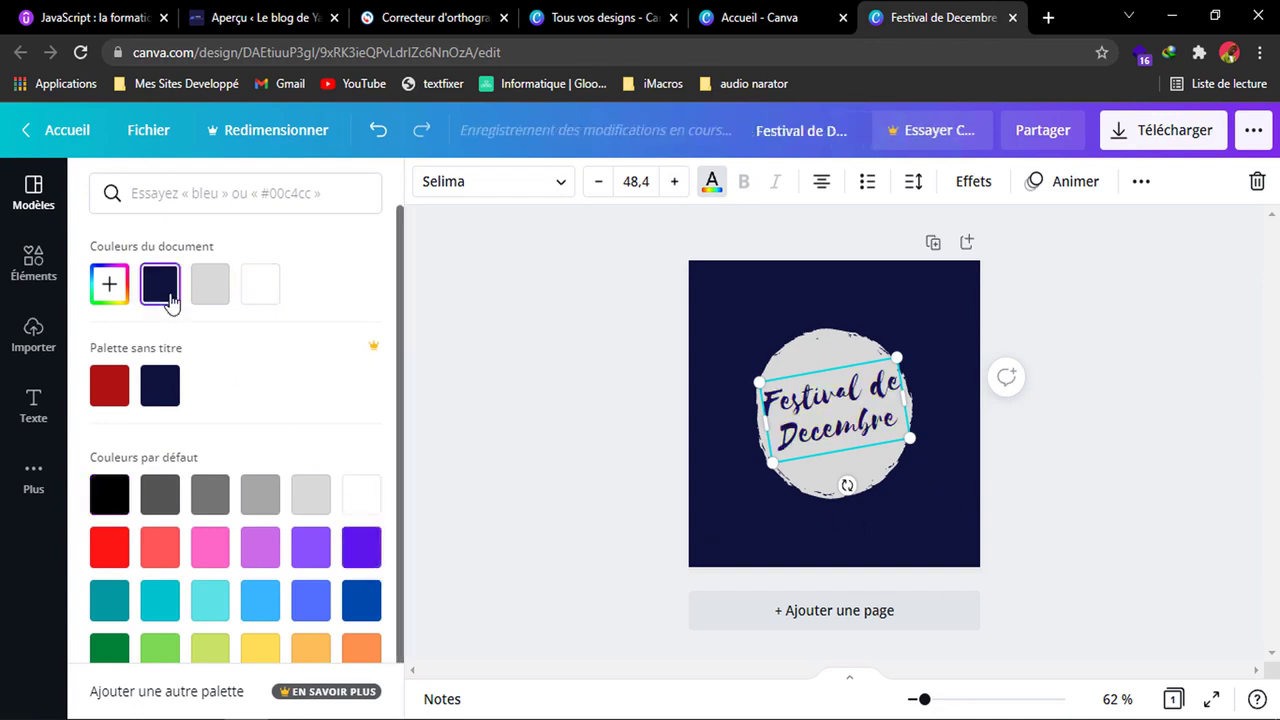
pyautogui.click(906, 543)
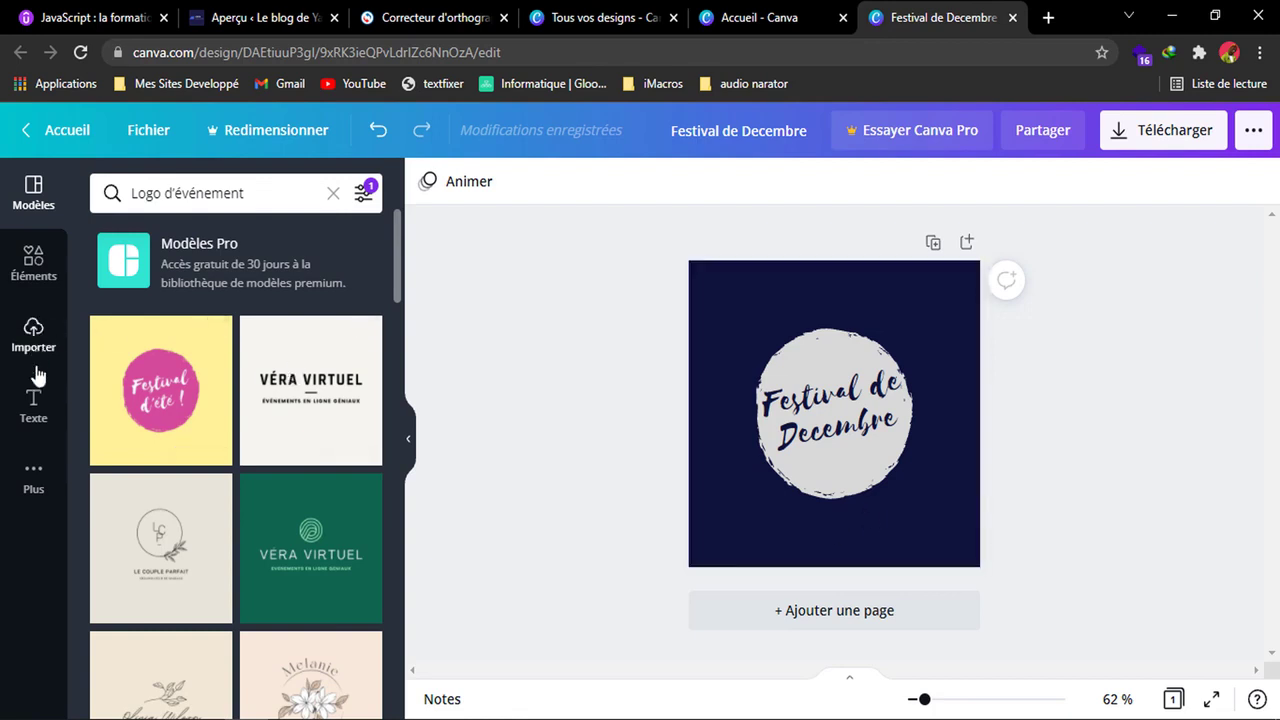
# Add a line of body text just below the brush circle and clear its placeholder wording.
pyautogui.click(35, 400)
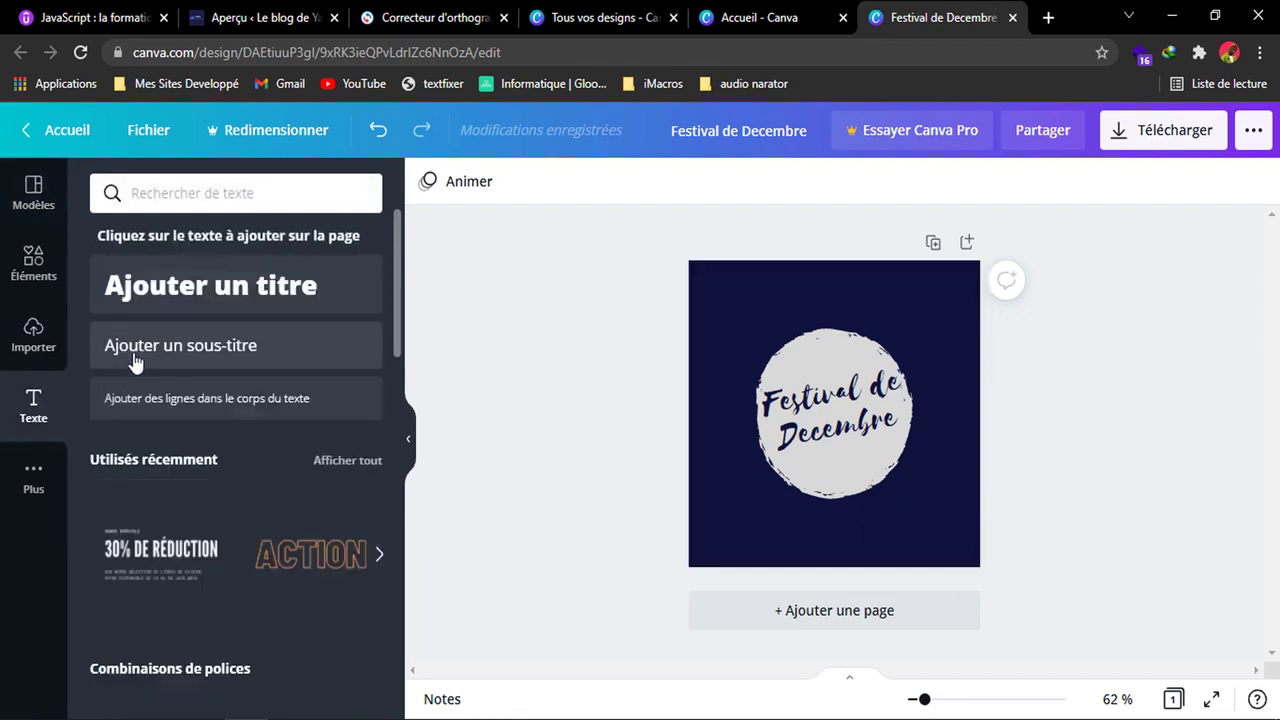
pyautogui.scroll(-4, 246, 520)
pyautogui.scroll(-3, 245, 518)
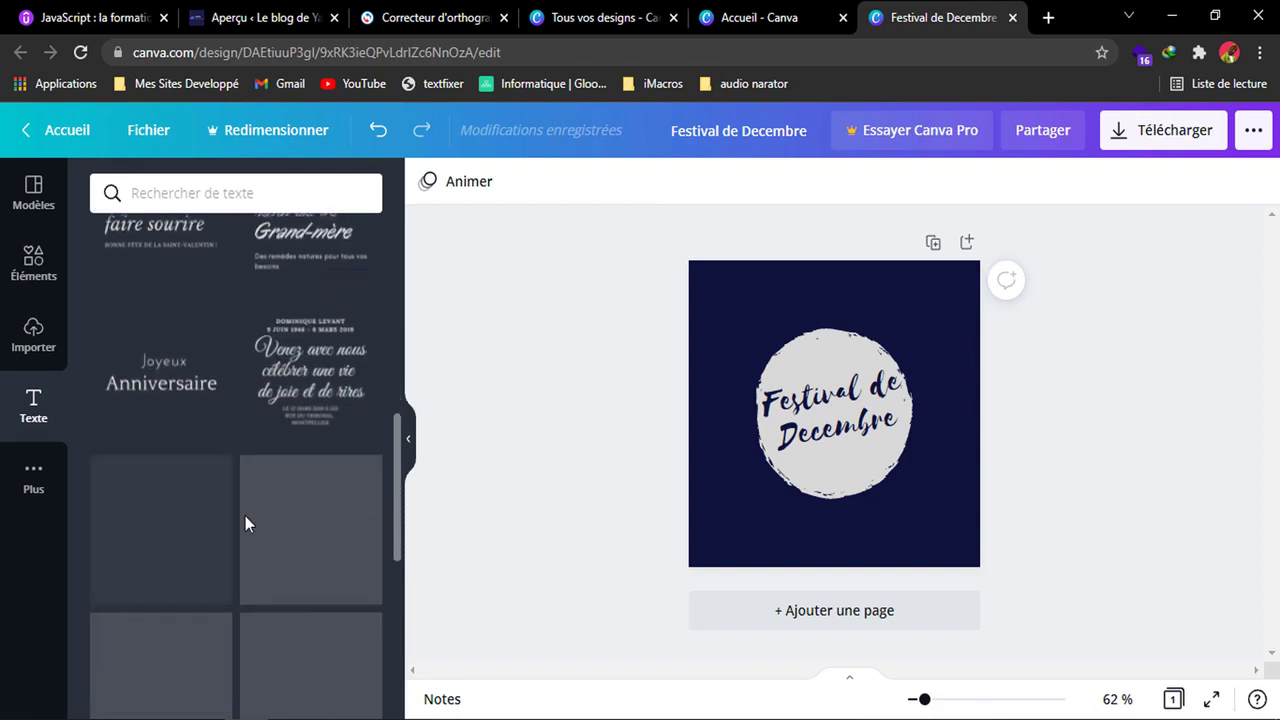
pyautogui.scroll(5, 281, 448)
pyautogui.scroll(2, 296, 418)
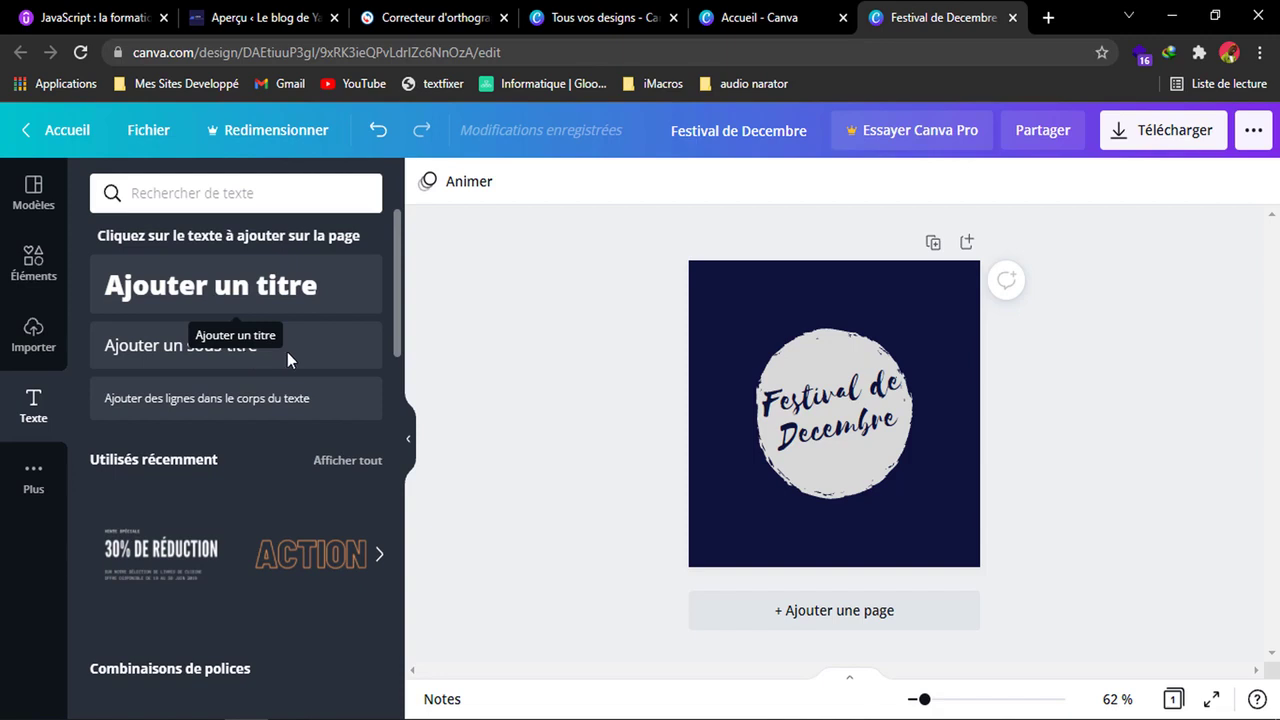
pyautogui.click(240, 412)
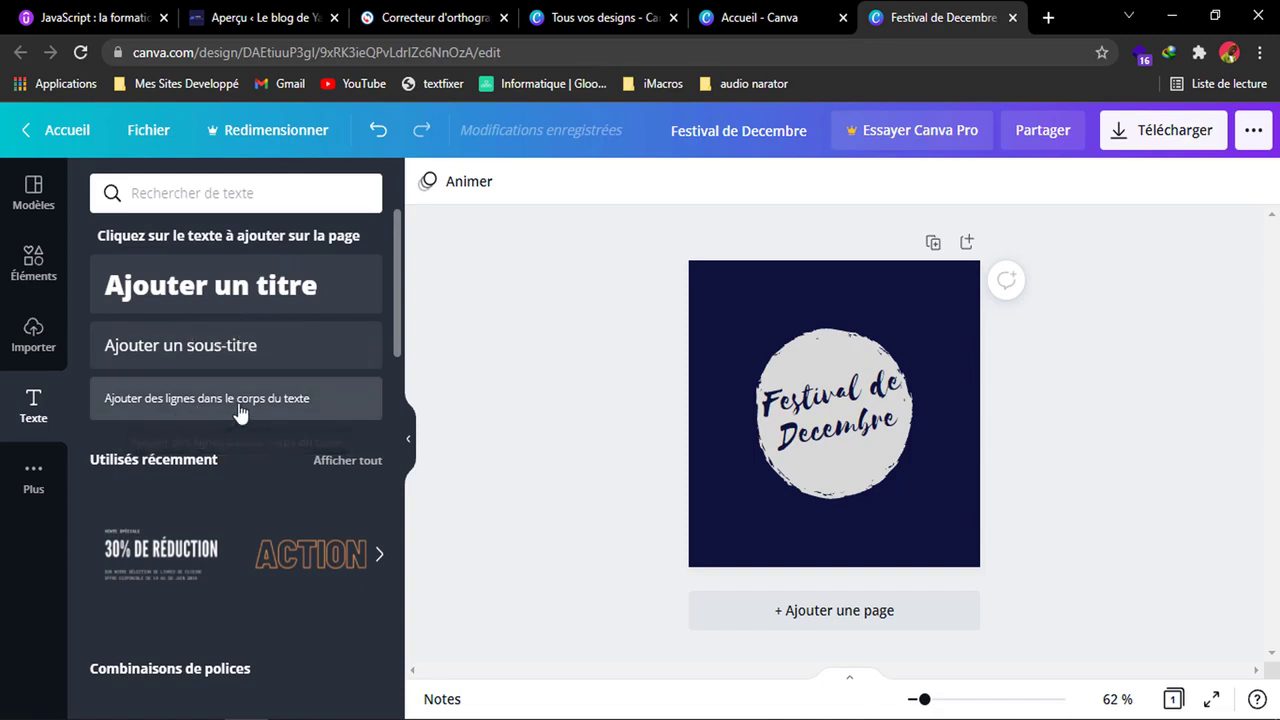
pyautogui.moveTo(850, 458); pyautogui.dragTo(848, 545)
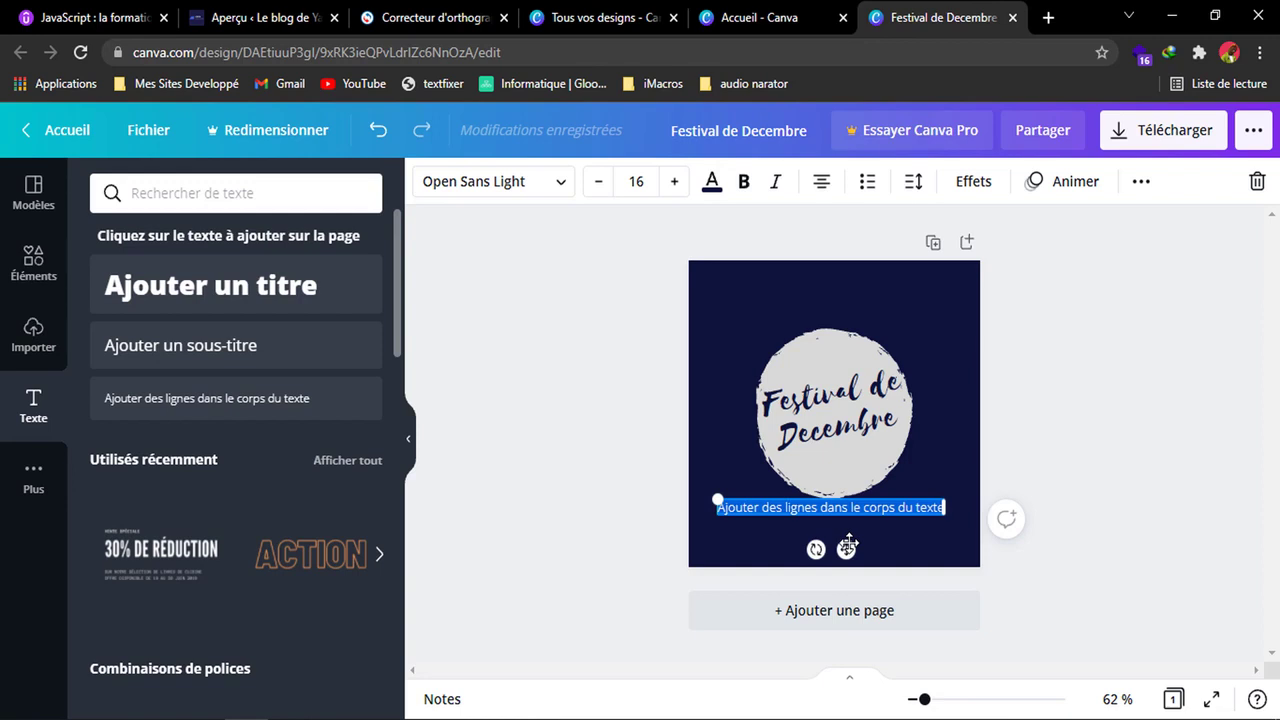
pyautogui.press('BackSpace')
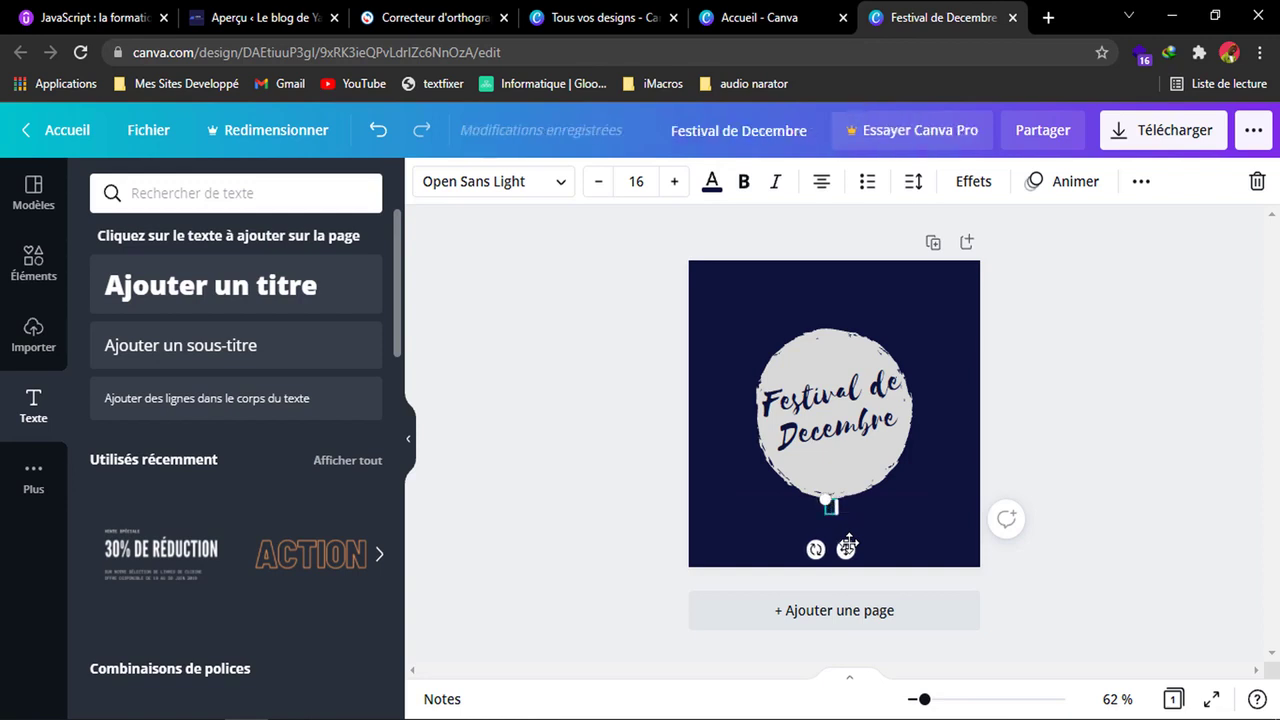
# Colour the new text line the document's light grey and enter "Fièrement crée par" followed by the creator's name.
pyautogui.click(710, 186)
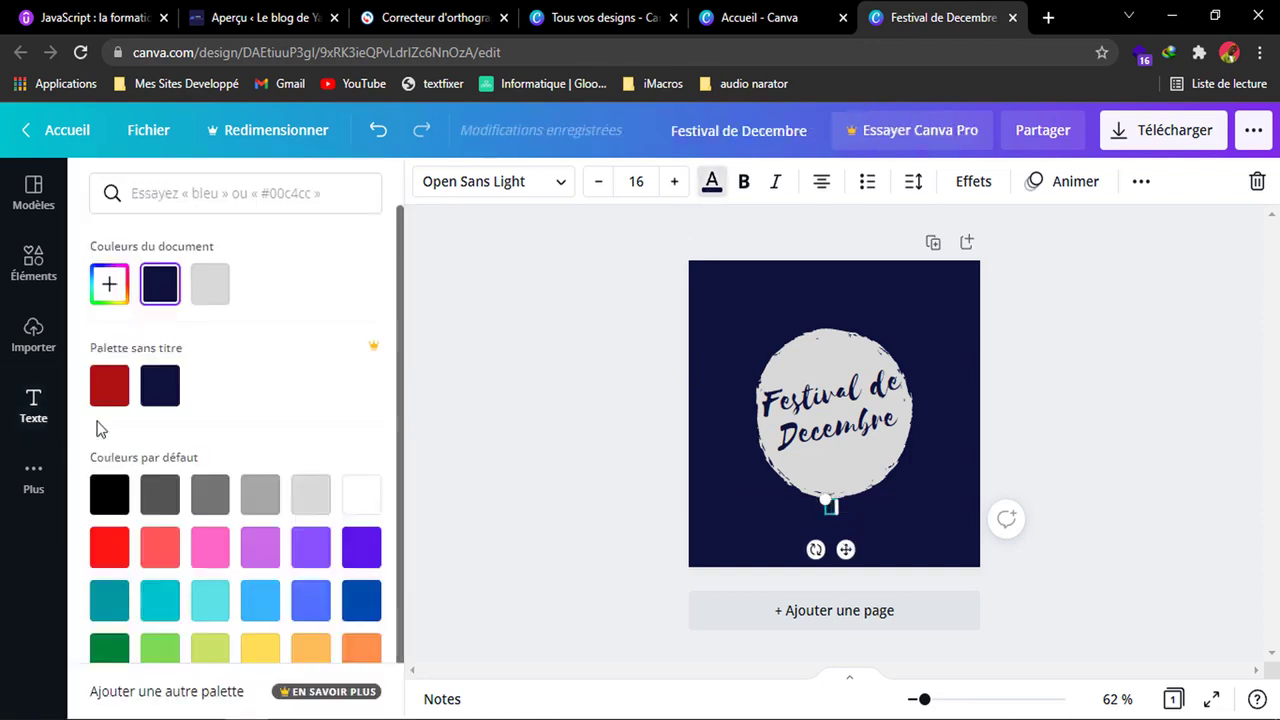
pyautogui.click(216, 289)
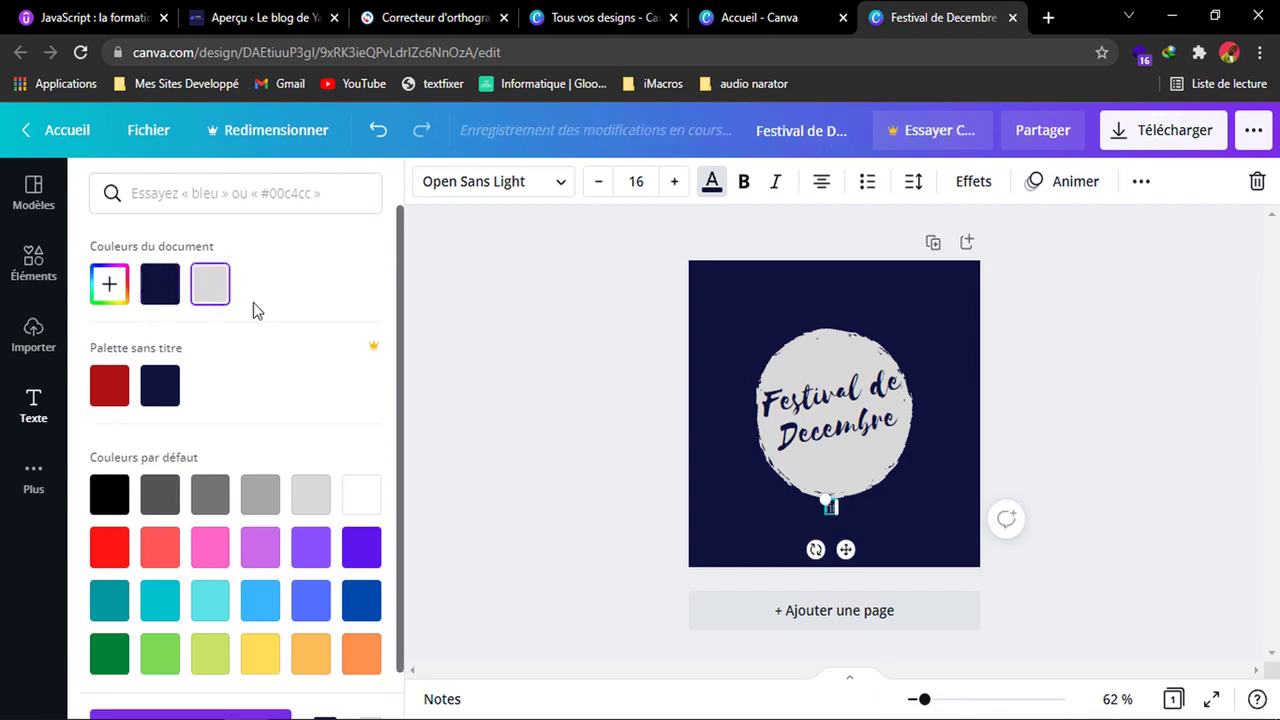
pyautogui.write('Fièr')
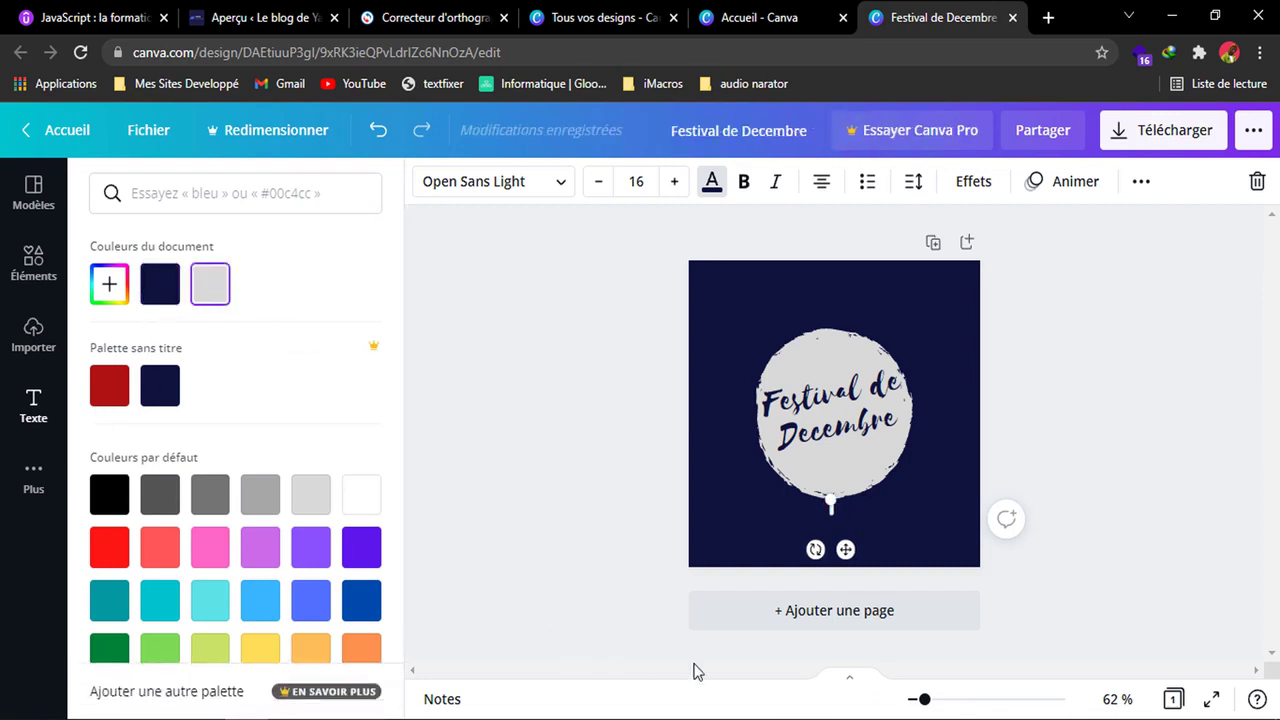
pyautogui.write('ement')
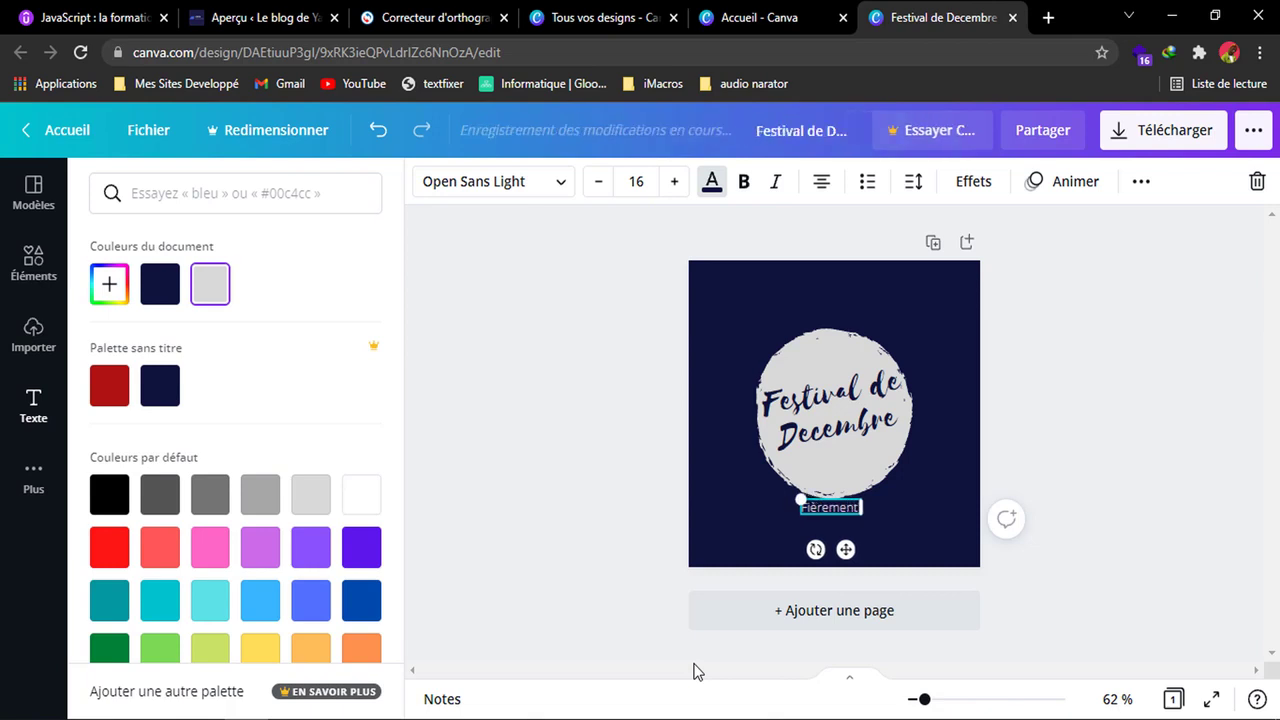
pyautogui.write(' crée par Y')
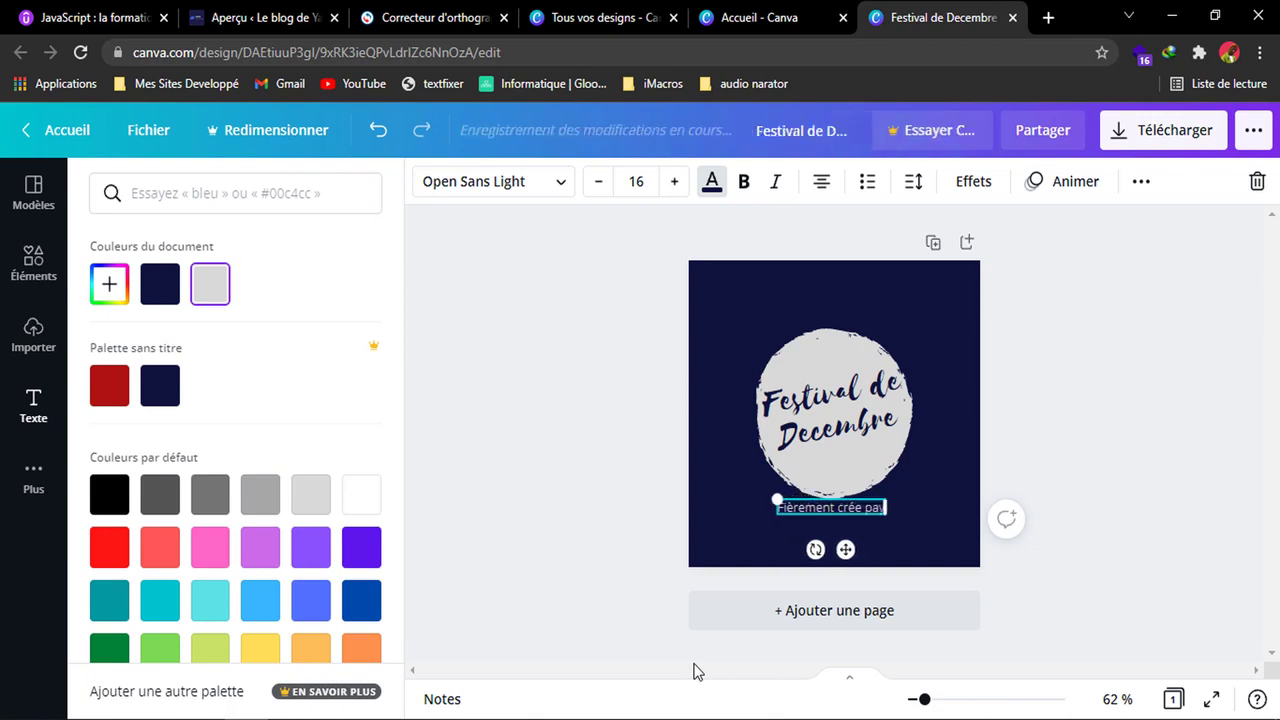
pyautogui.write('annickmbld')
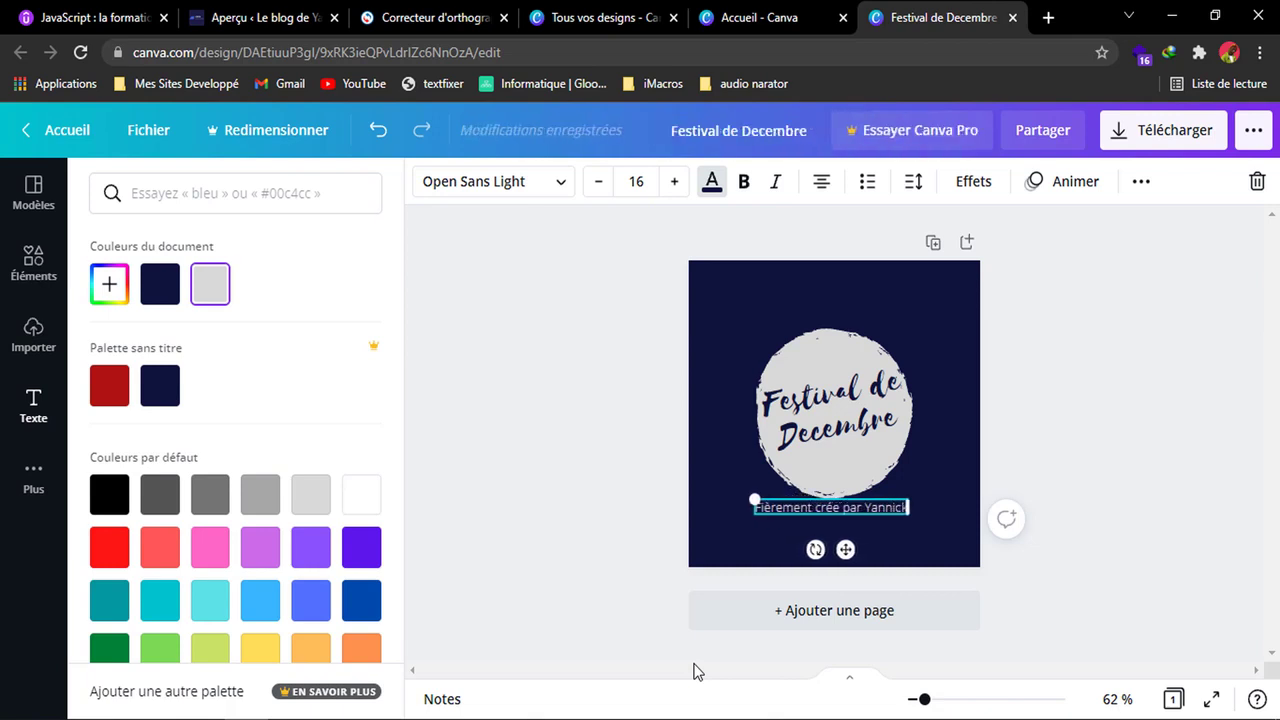
# Reduce the credit line's font size to 8 and nudge it slightly sideways beneath the circle.
pyautogui.click(608, 187)
pyautogui.click(608, 187)
pyautogui.click(608, 187)
pyautogui.click(608, 187)
pyautogui.click(608, 187)
pyautogui.click(608, 187)
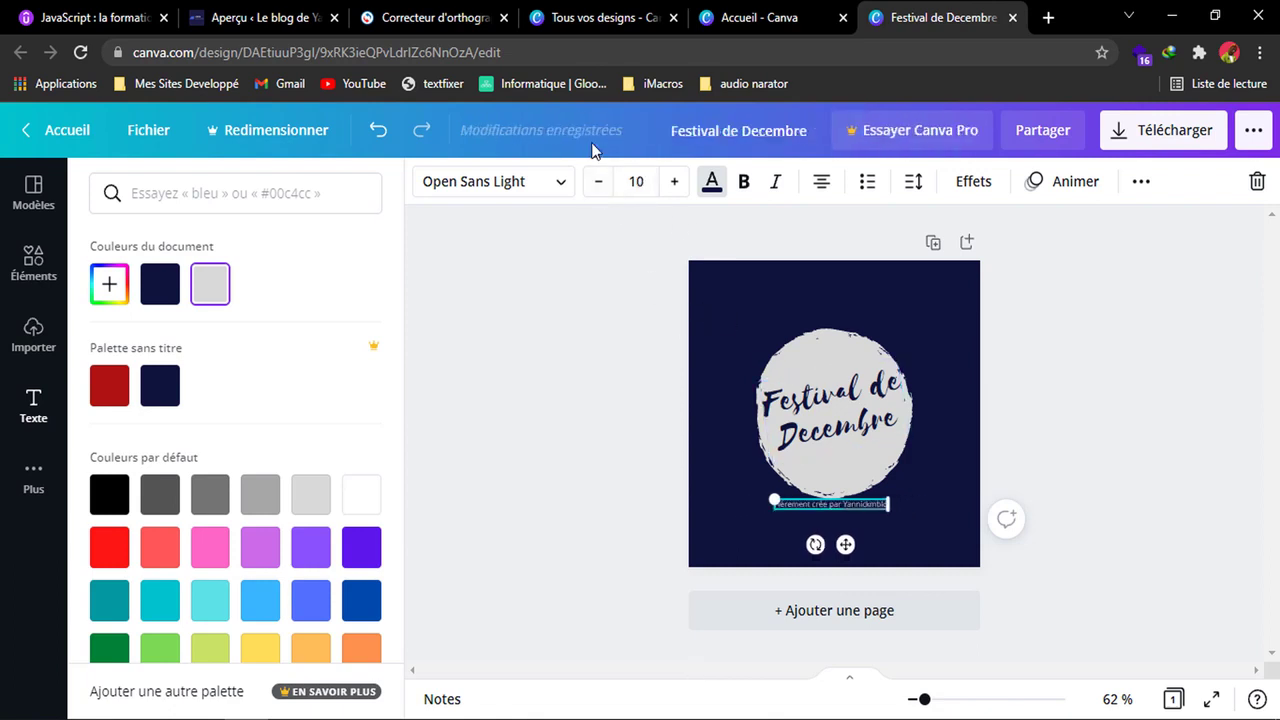
pyautogui.click(597, 185)
pyautogui.click(597, 185)
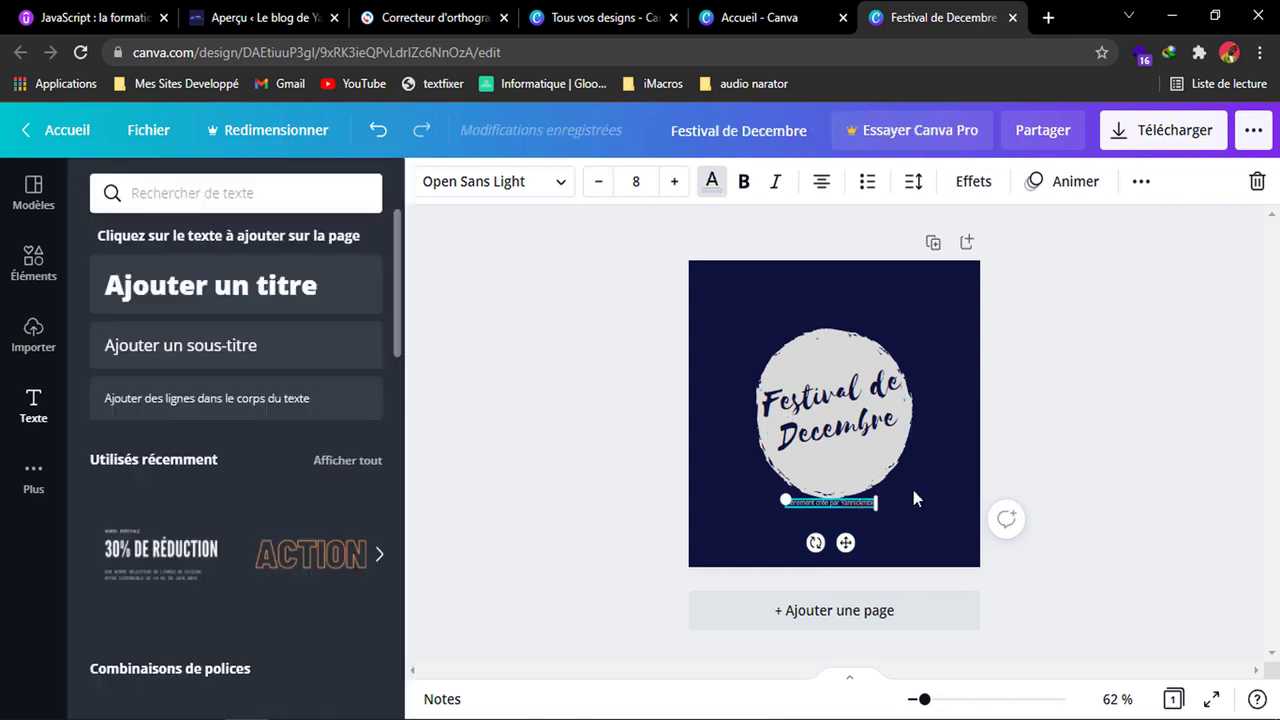
pyautogui.moveTo(859, 545)
pyautogui.mouseDown()
pyautogui.moveTo(858, 566)
pyautogui.moveTo(852, 548)
pyautogui.mouseUp()
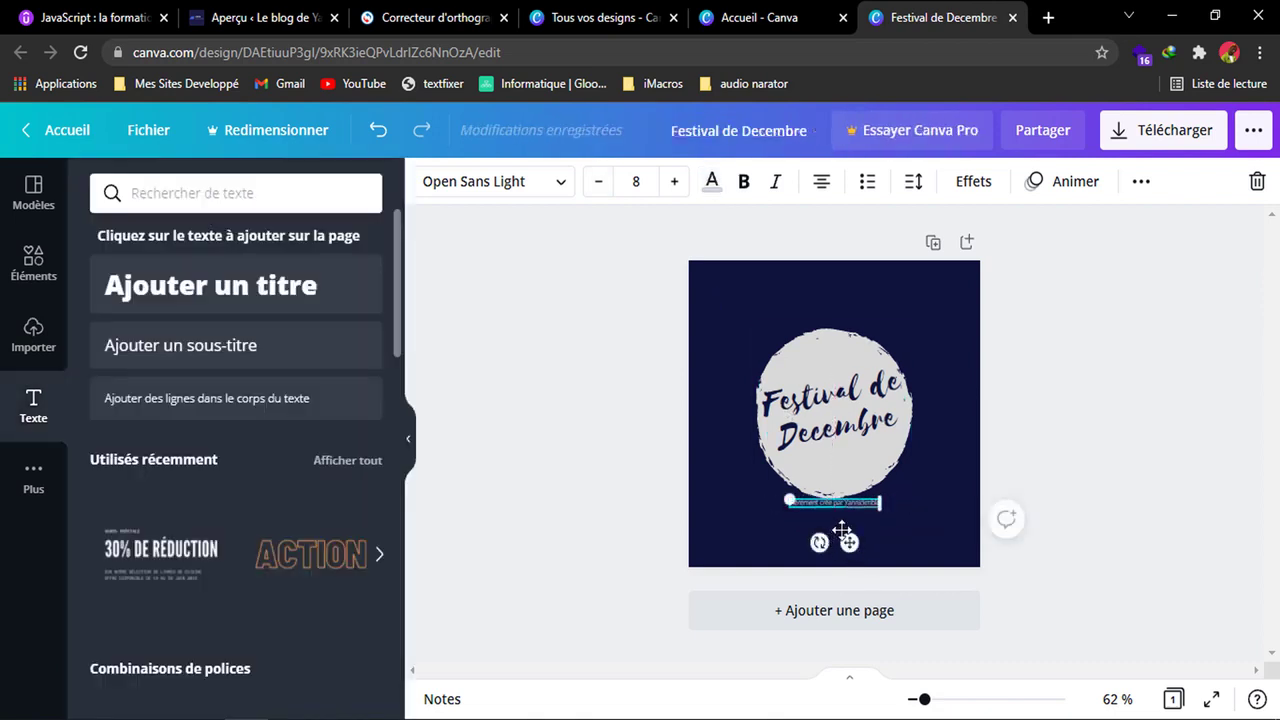
# Recolour the credit line with the document's dark navy blue and move it inside the circle, under "Decembre".
pyautogui.click(711, 183)
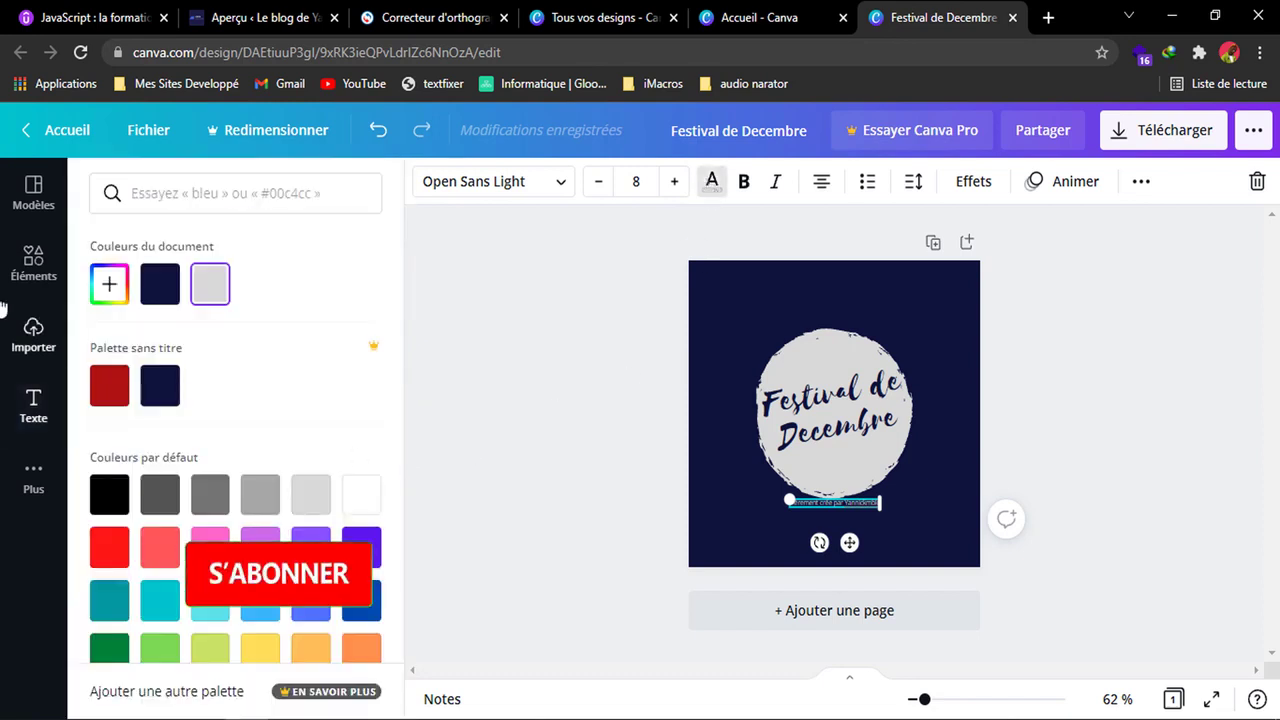
pyautogui.click(160, 284)
pyautogui.moveTo(849, 542); pyautogui.dragTo(848, 498)
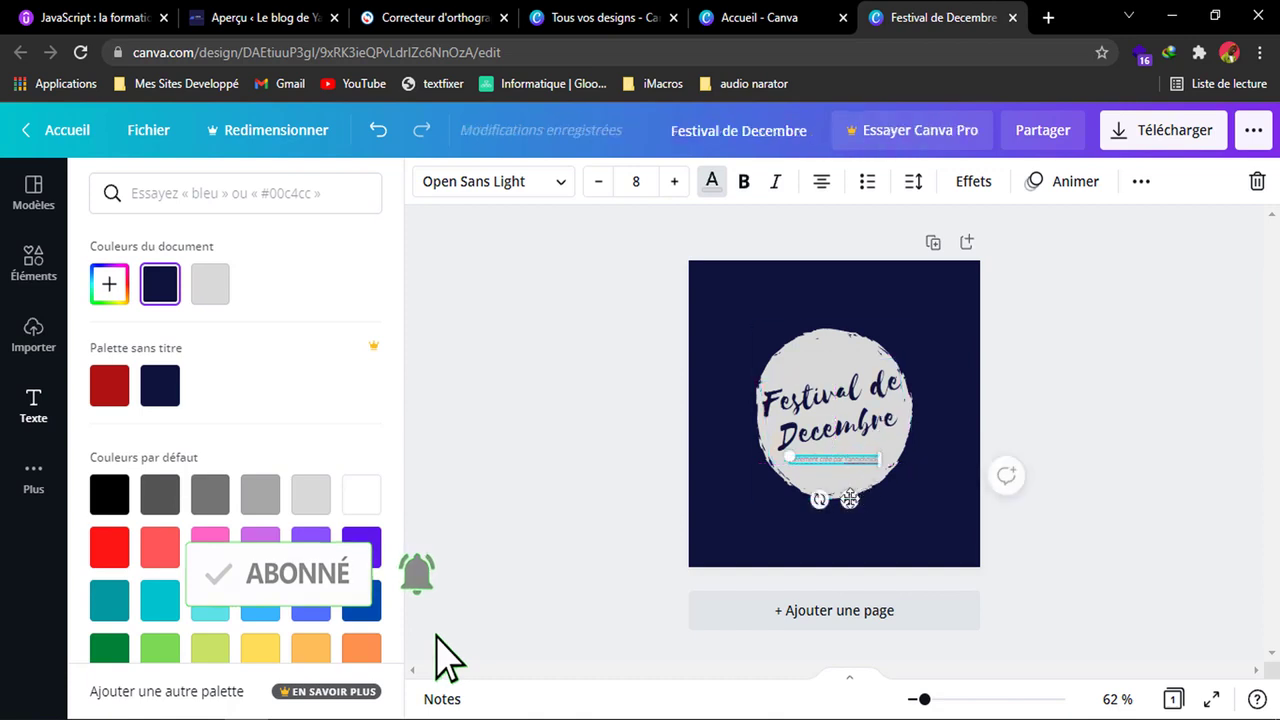
# Rotate the credit line to match the slant of the "Festival de Decembre" text and make it bold.
pyautogui.moveTo(820, 499); pyautogui.dragTo(866, 485)
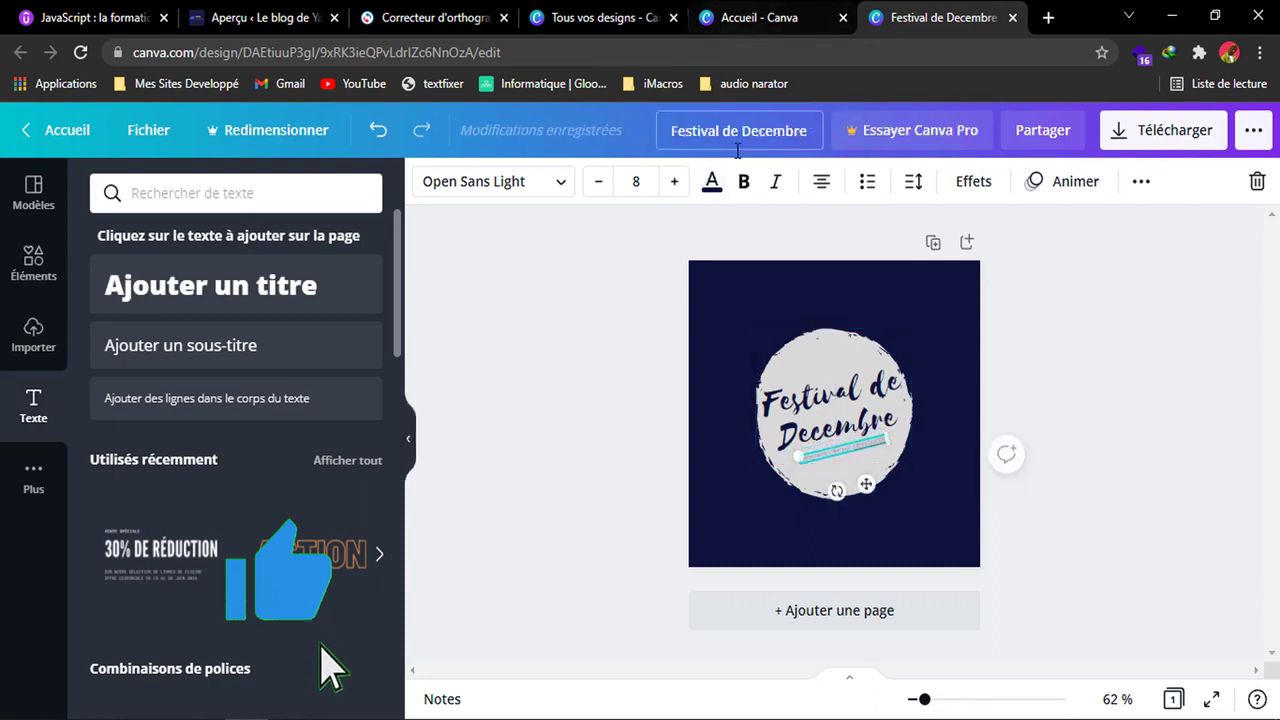
pyautogui.click(743, 183)
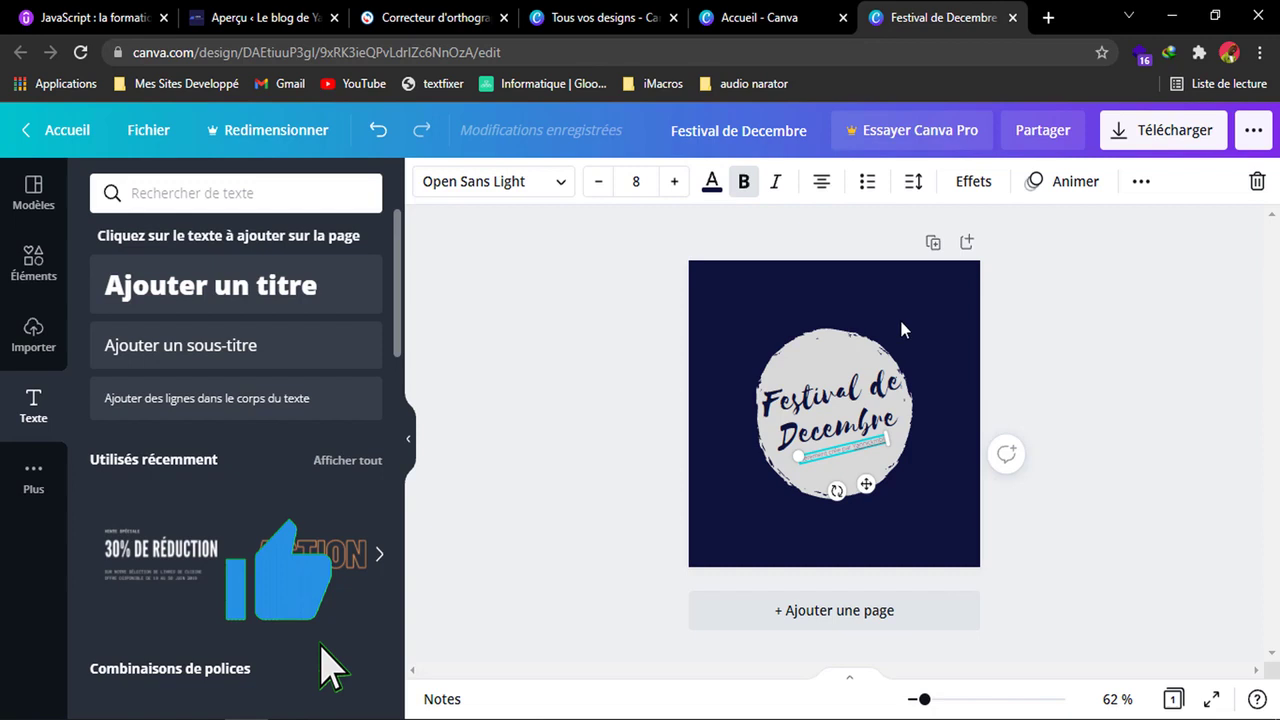
pyautogui.click(925, 490)
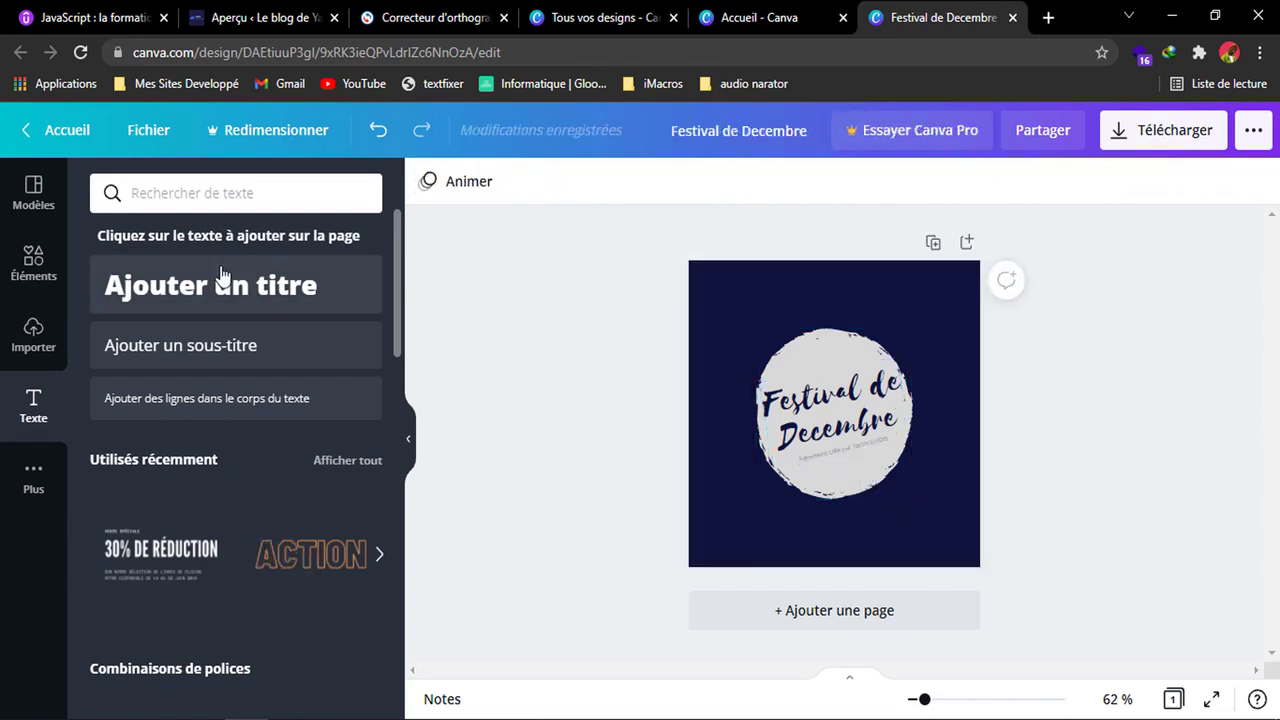
# Try placing a recently used light bulb graphic on the logo, and delete it.
pyautogui.click(33, 262)
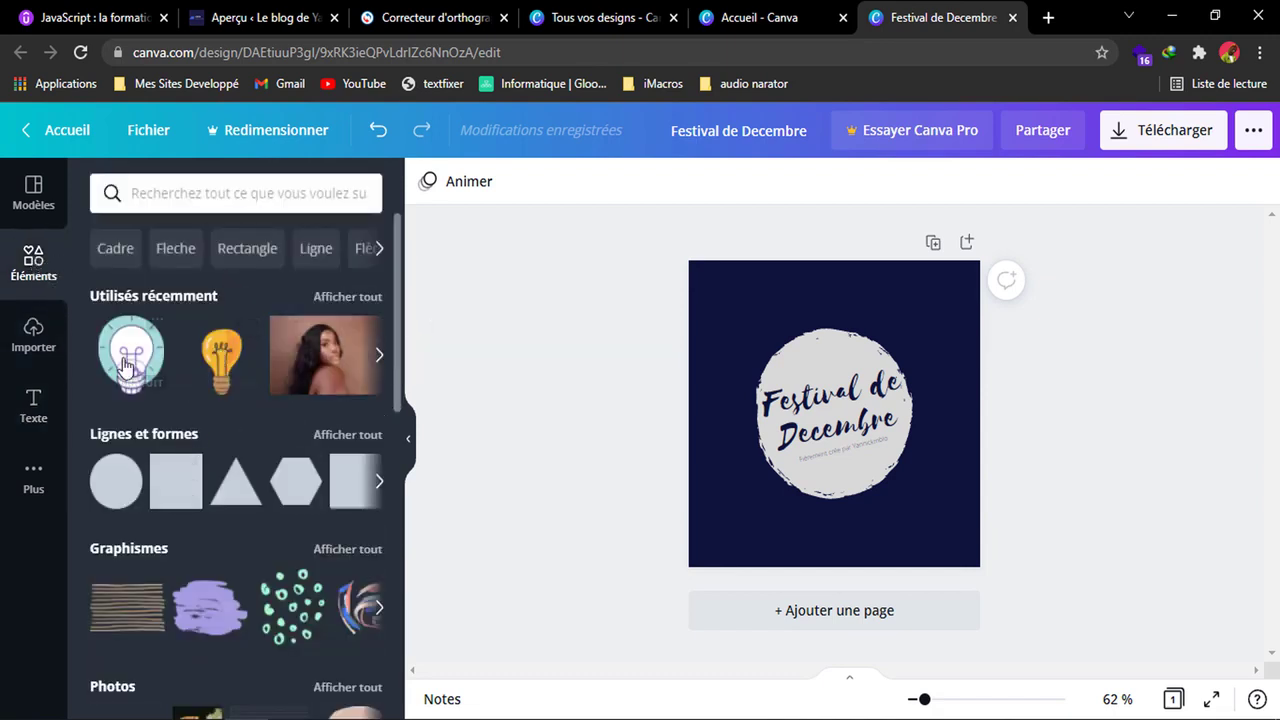
pyautogui.click(873, 465)
pyautogui.moveTo(837, 406); pyautogui.dragTo(915, 475)
pyautogui.press('Delete')
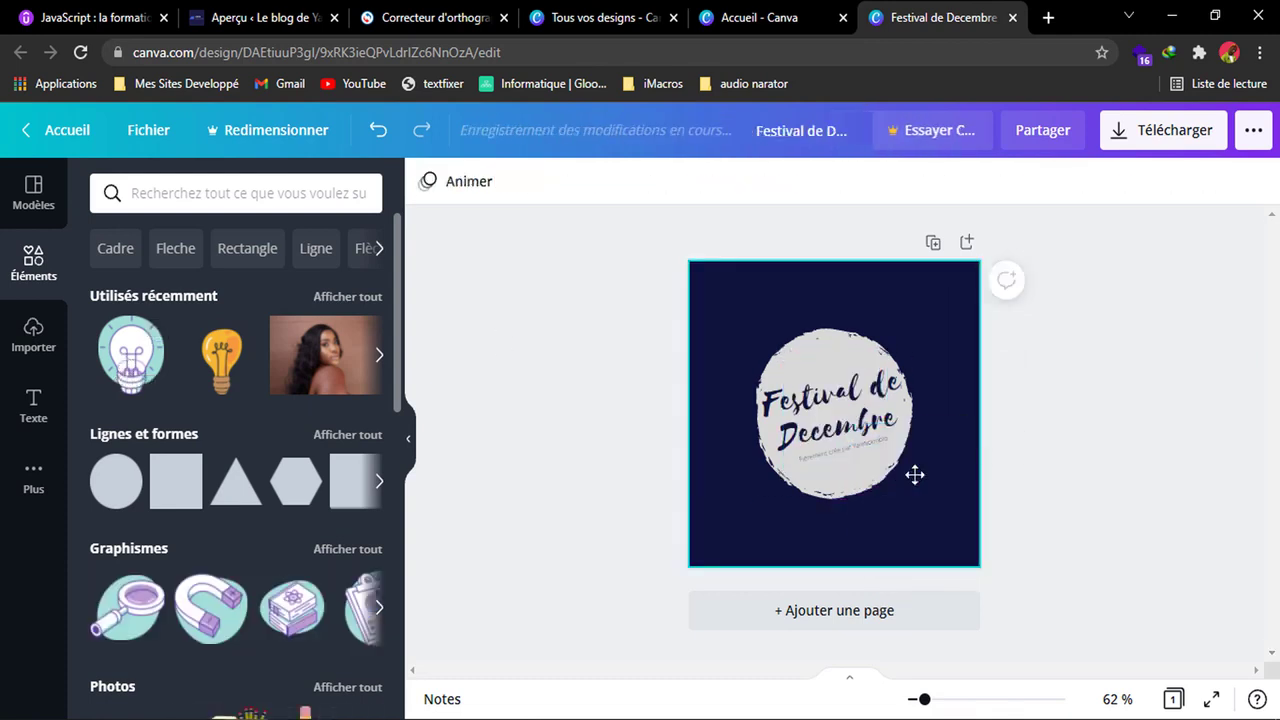
# Try the purple brush-stroke graphic below the circle on the logo, and delete it.
pyautogui.scroll(-1, 304, 552)
pyautogui.scroll(-1, 304, 552)
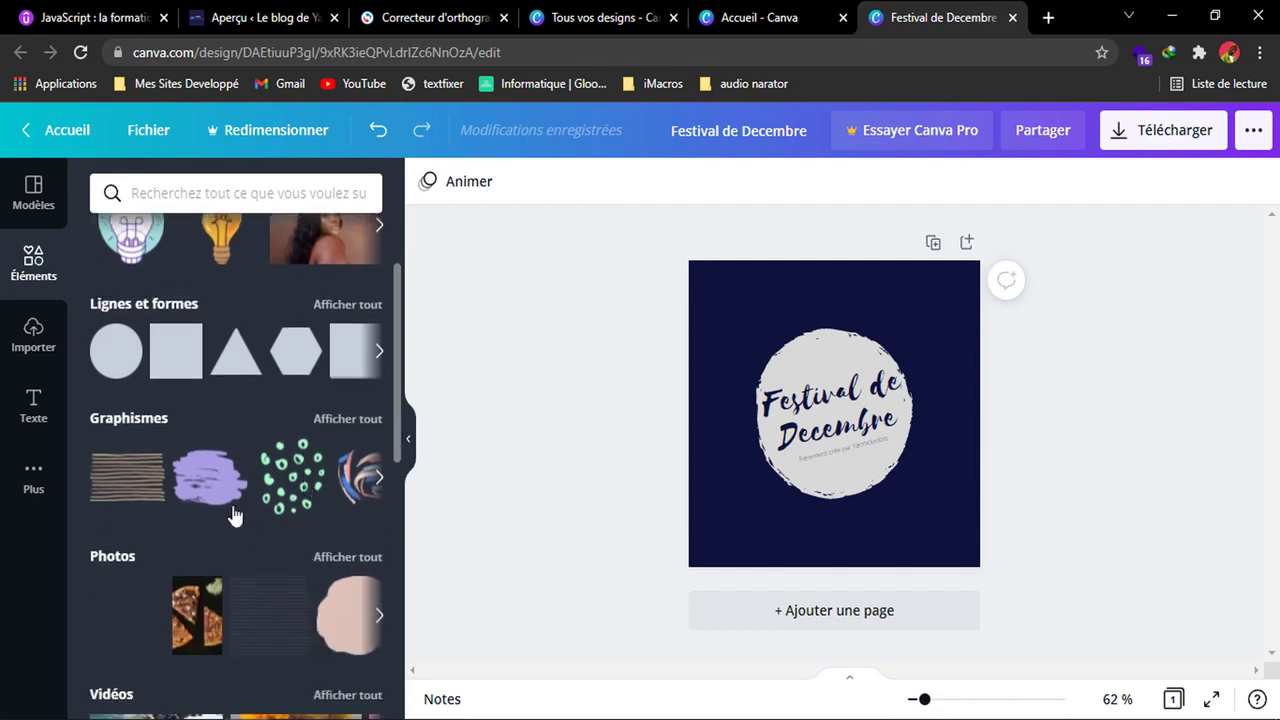
pyautogui.click(230, 505)
pyautogui.moveTo(840, 420); pyautogui.dragTo(878, 526)
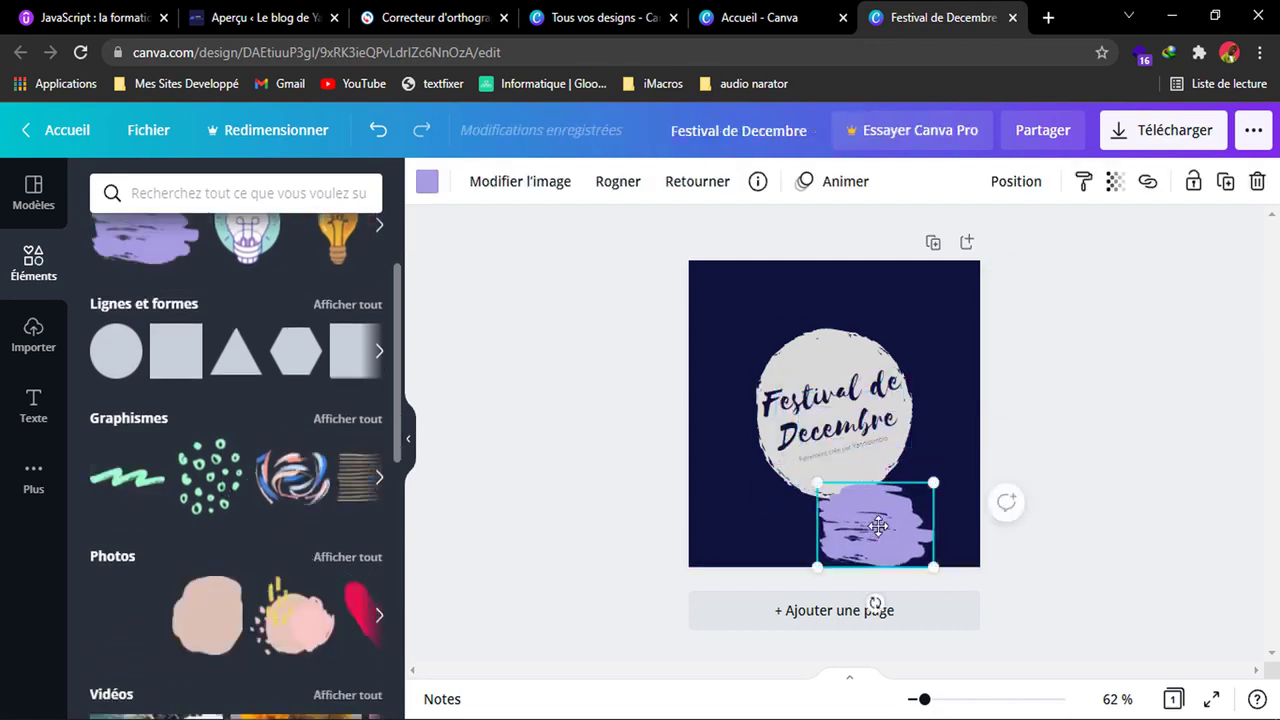
pyautogui.press('Delete')
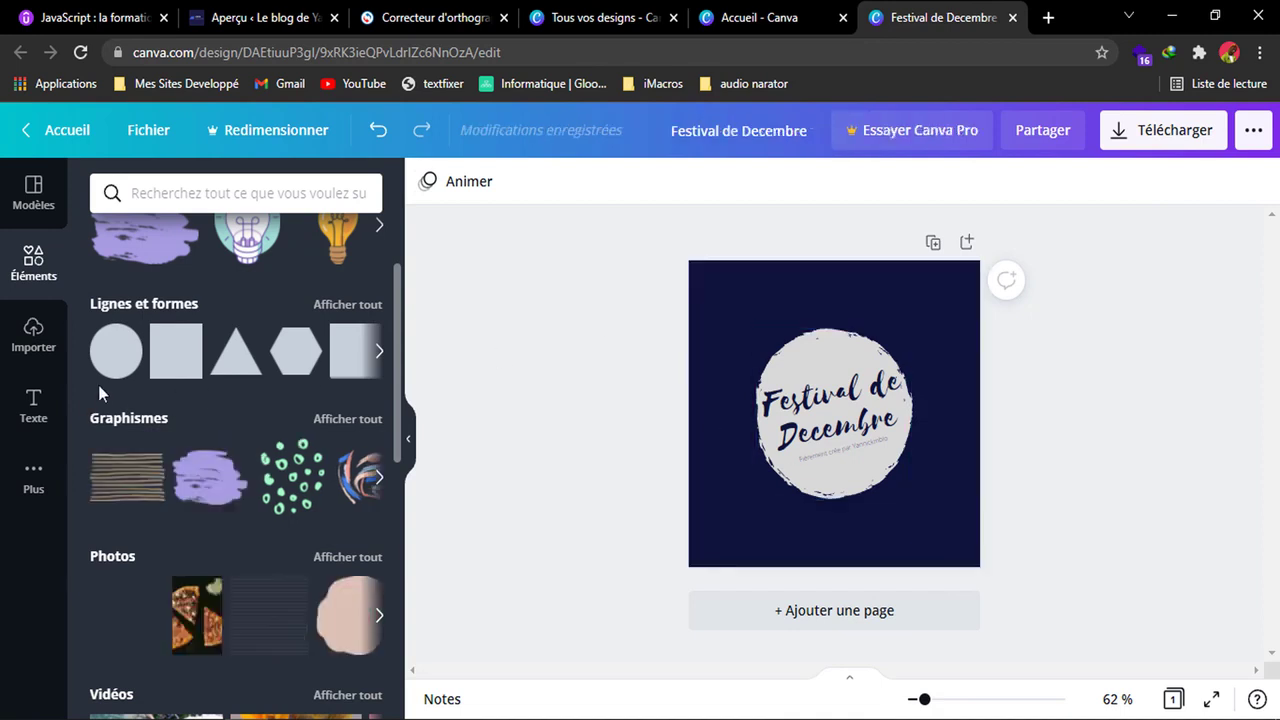
pyautogui.click(42, 330)
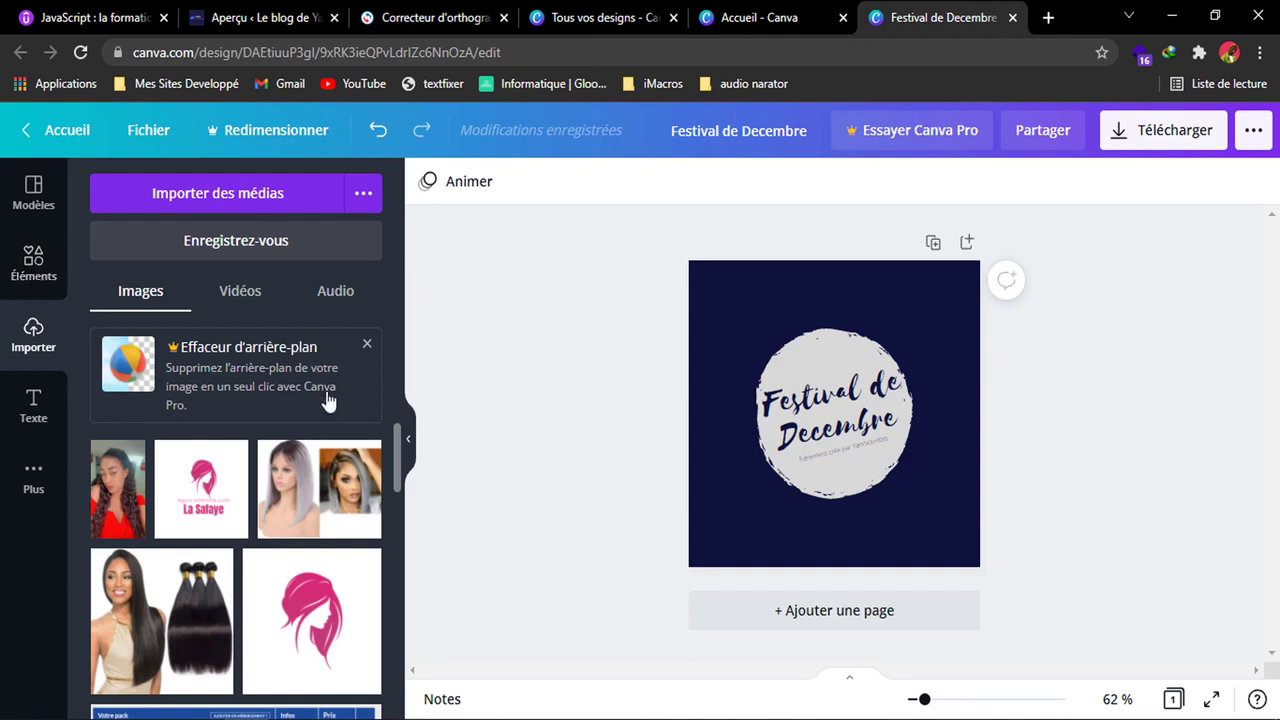
pyautogui.click(213, 193)
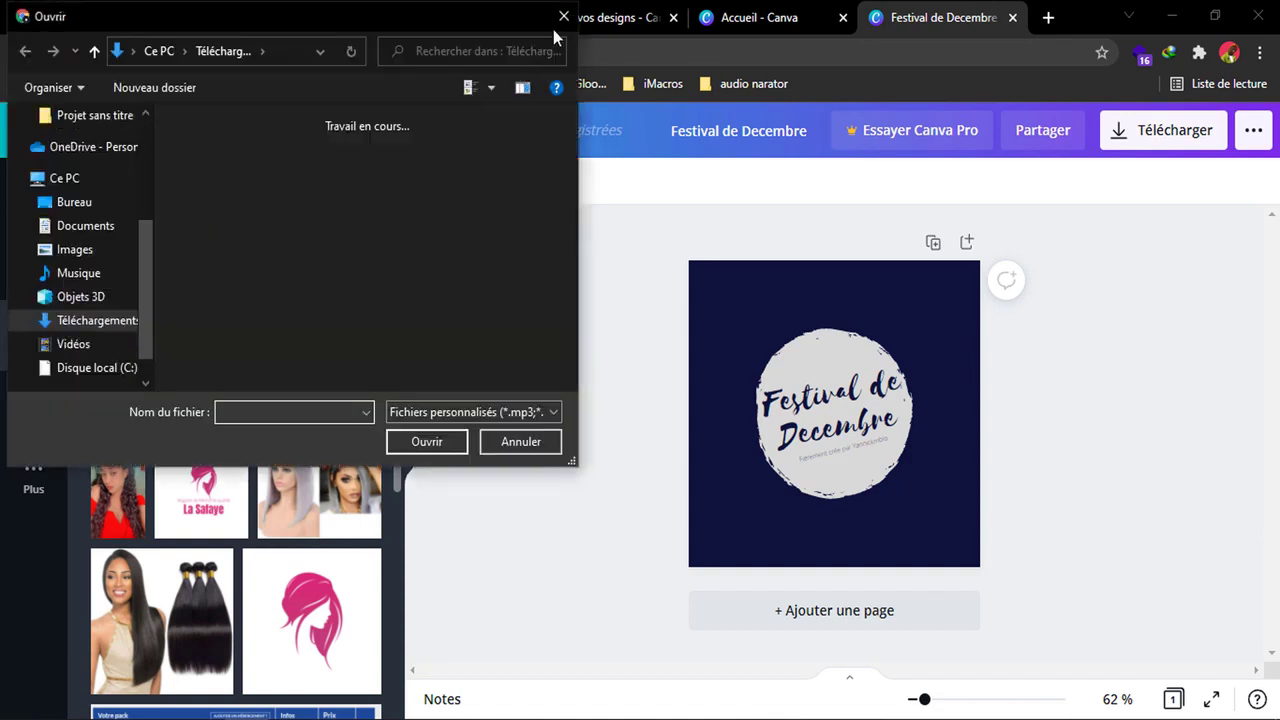
pyautogui.click(564, 18)
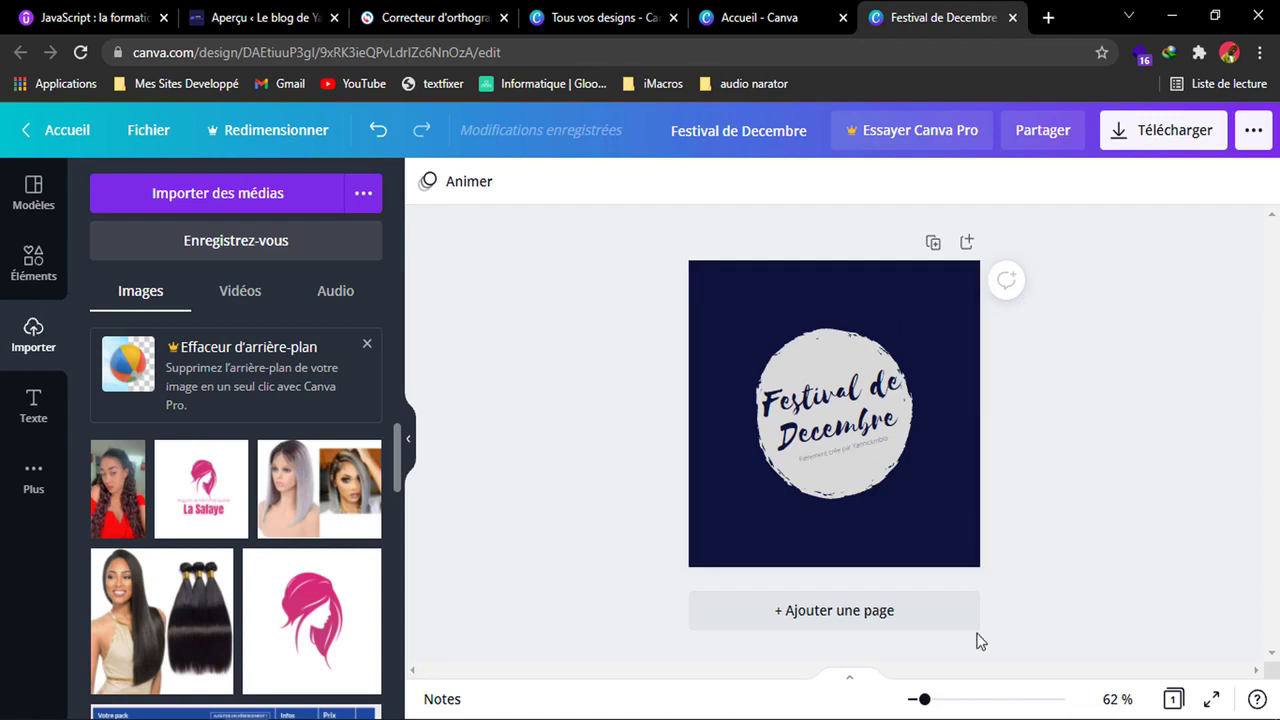
# Download the finished logo as a PNG file and dismiss the download confirmation.
pyautogui.click(1122, 136)
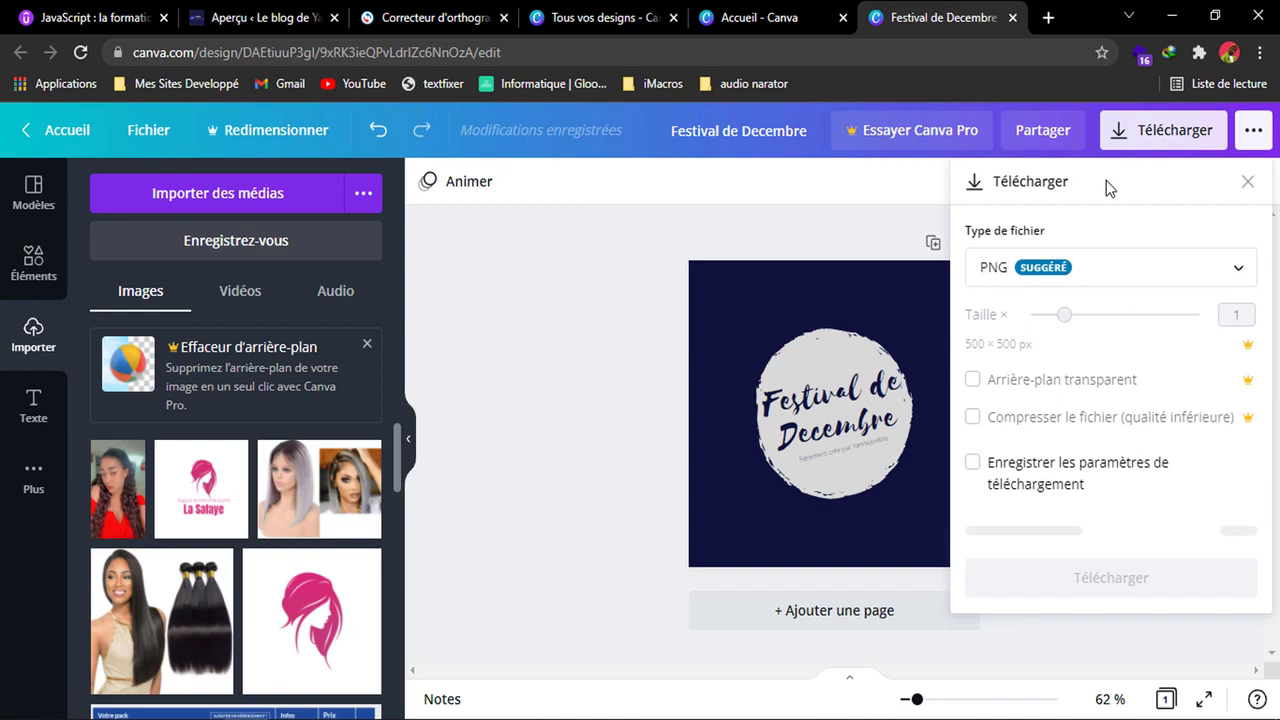
pyautogui.click(1058, 270)
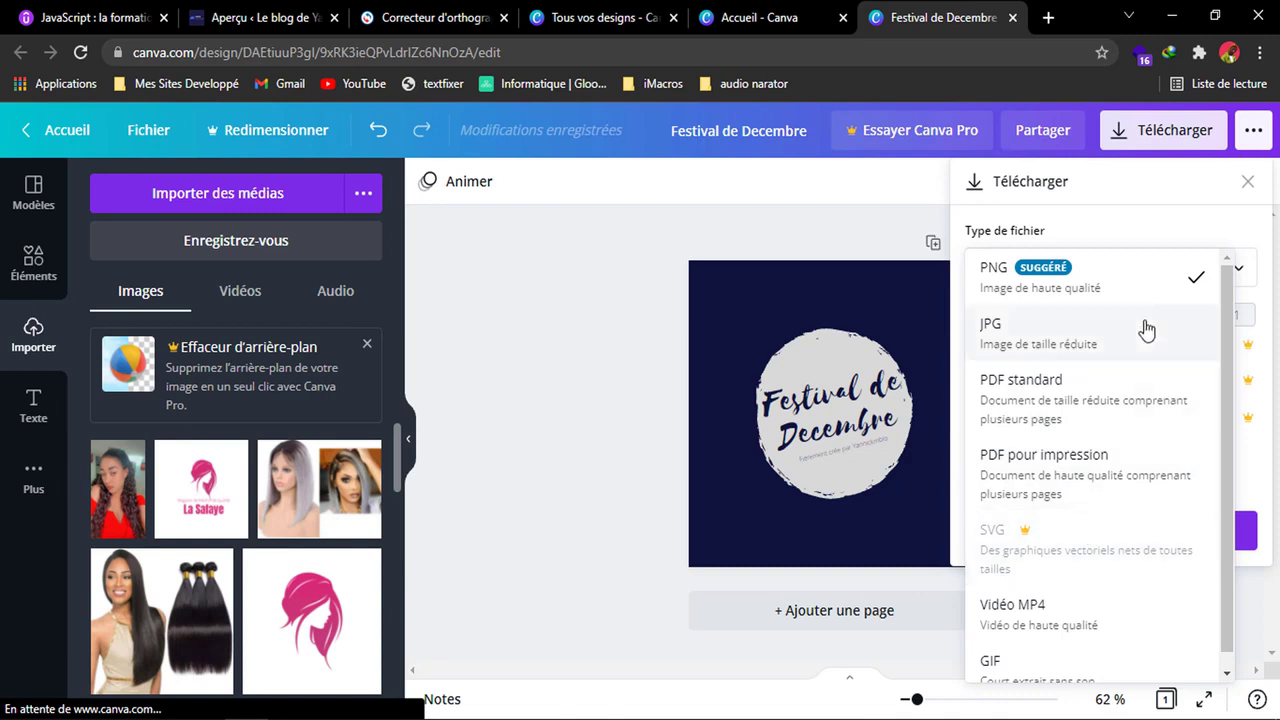
pyautogui.click(1068, 294)
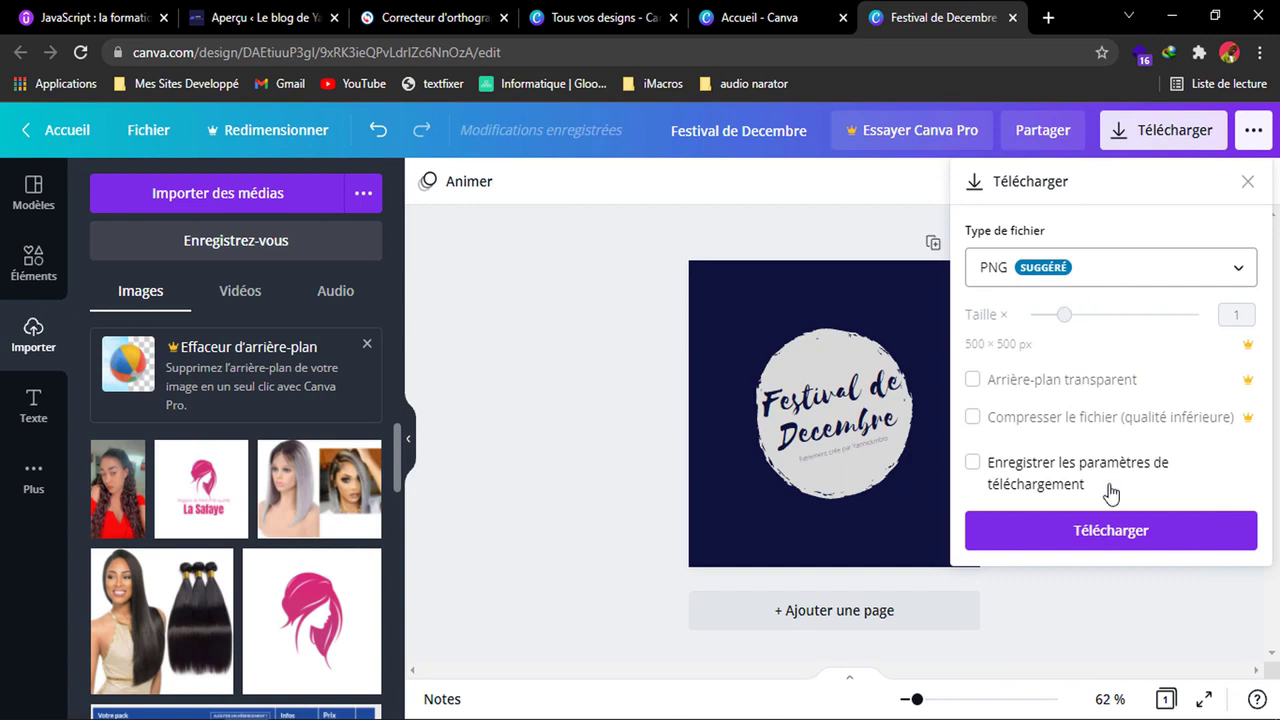
pyautogui.click(1154, 543)
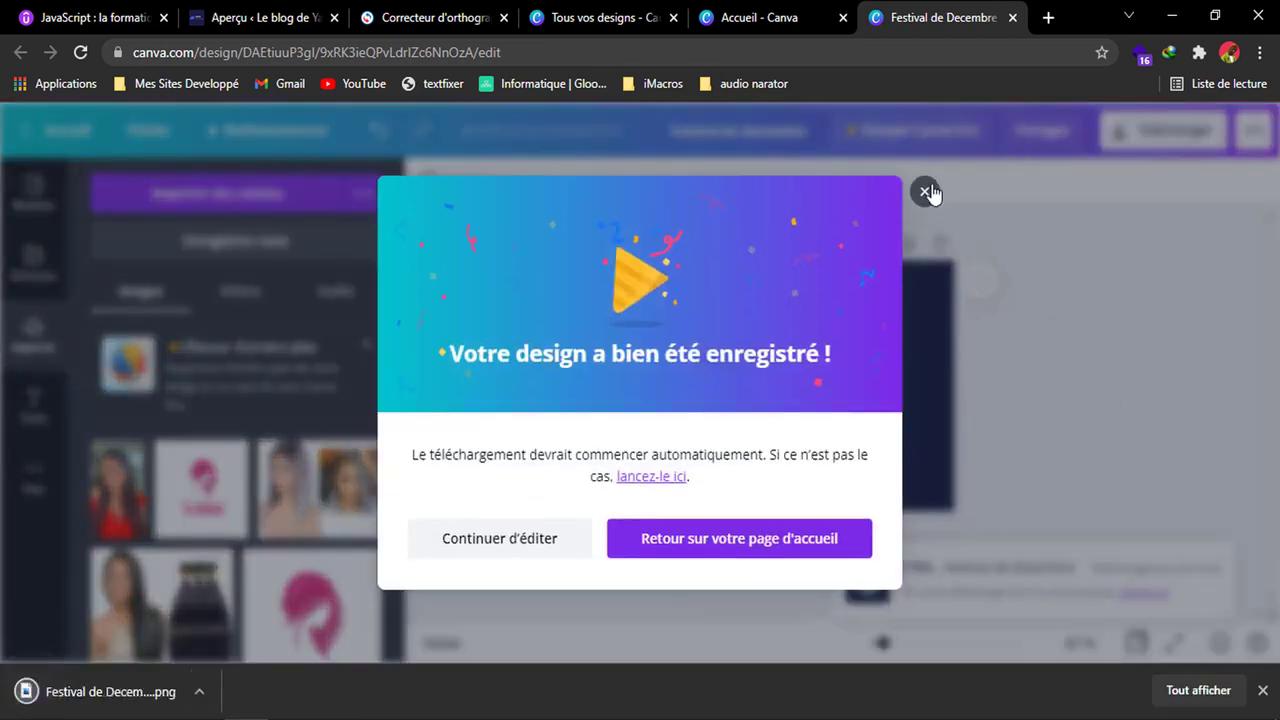
pyautogui.click(926, 292)
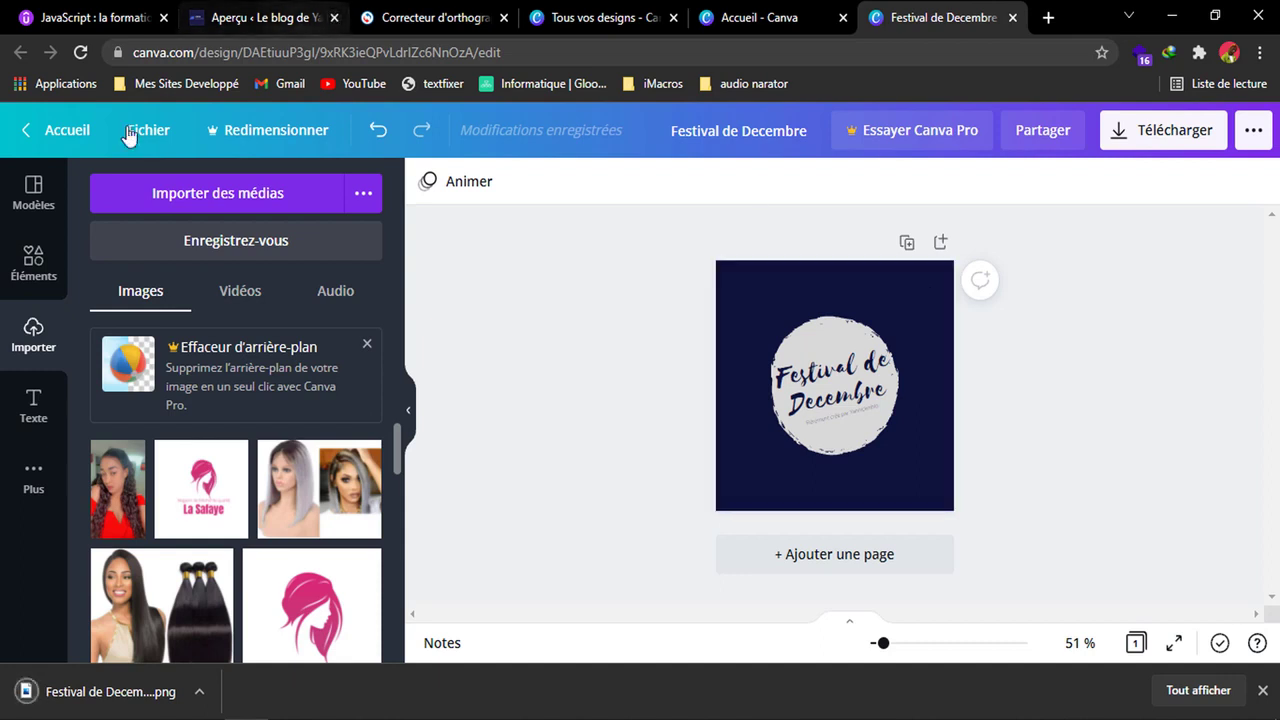
# Leave the logo editor for the home page and switch to the browser tab already holding Canva's home page.
pyautogui.click(75, 131)
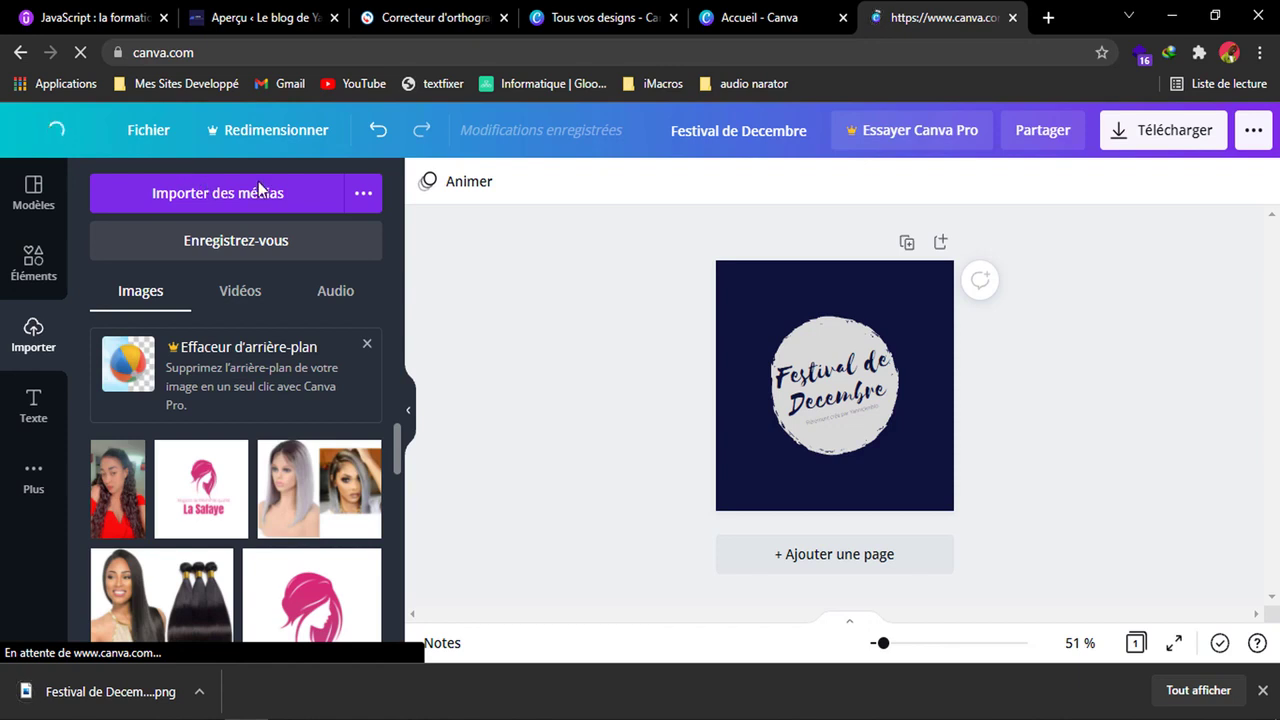
pyautogui.click(759, 19)
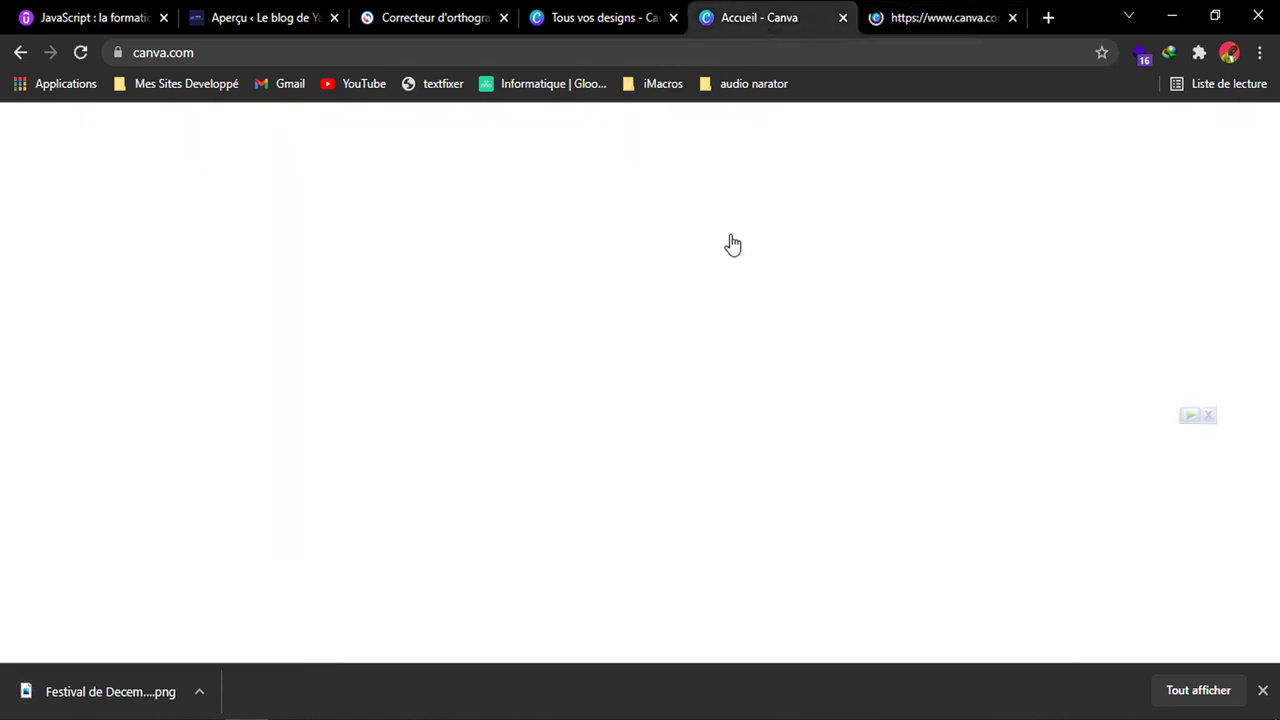
# Close the leftover logo editor tab and start a blank Facebook post design from the home page's suggested formats.
pyautogui.click(1012, 18)
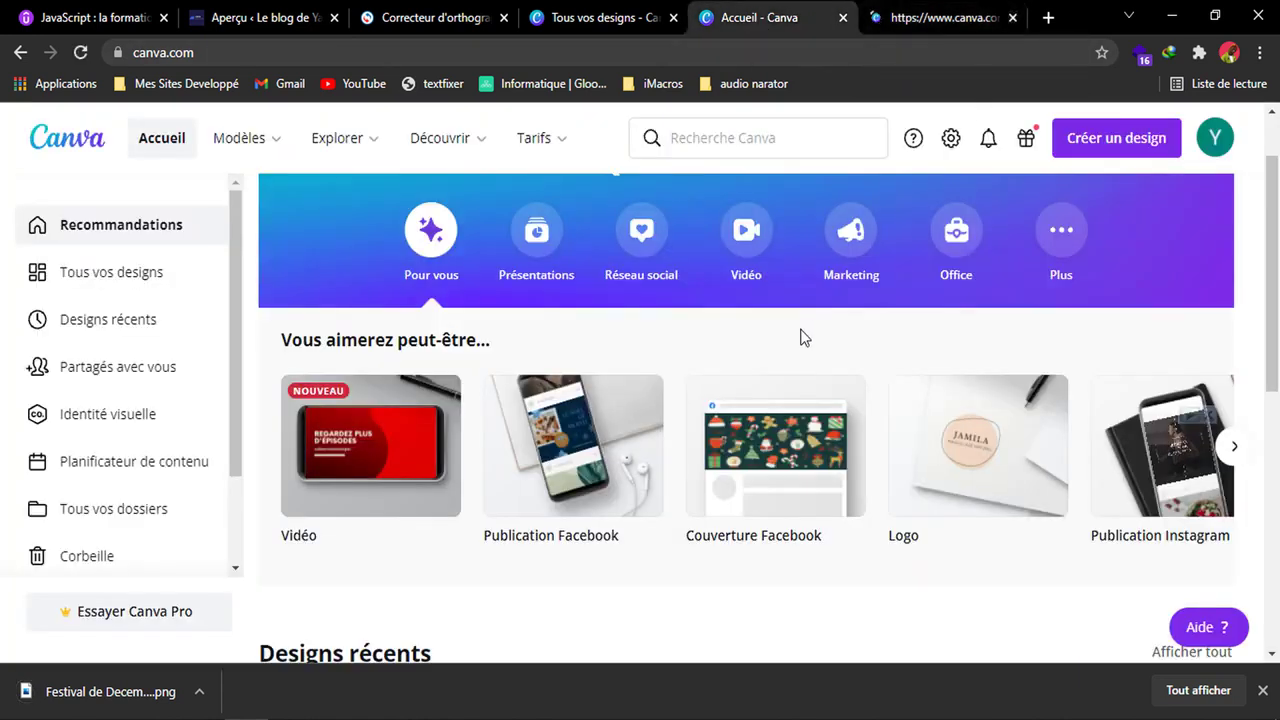
pyautogui.scroll(-2, 575, 452)
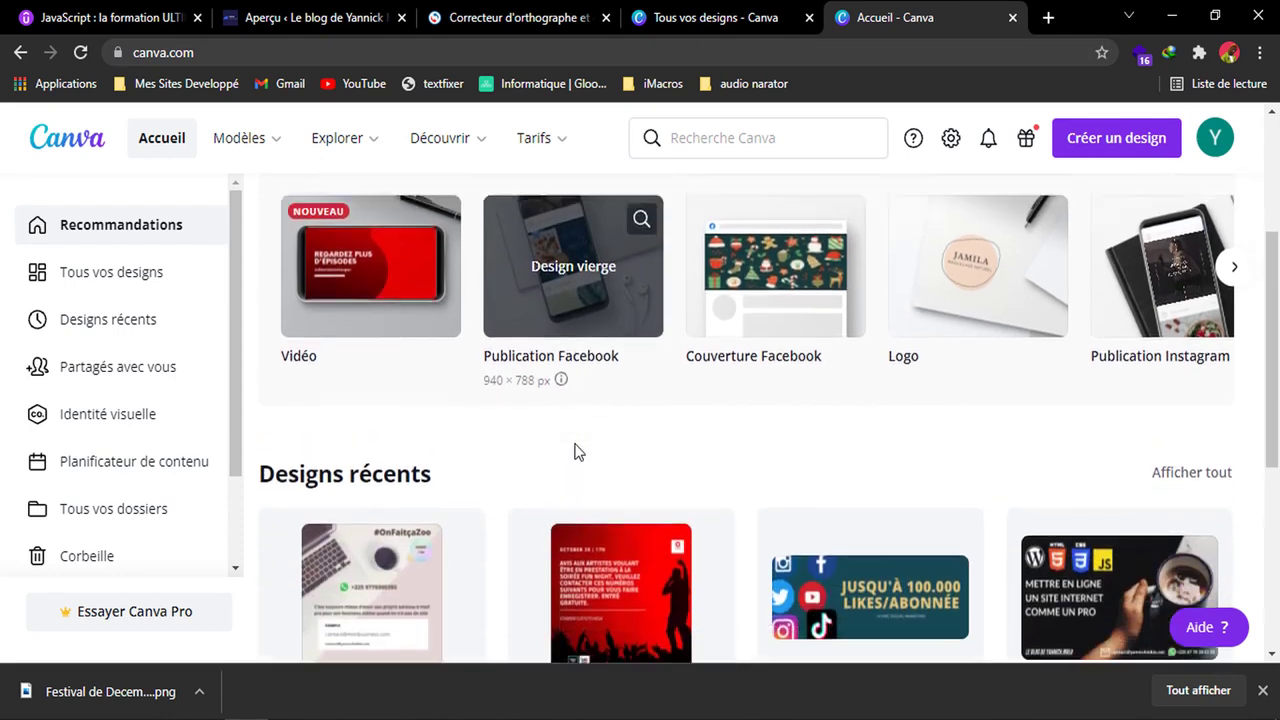
pyautogui.scroll(2, 575, 450)
pyautogui.click(547, 410)
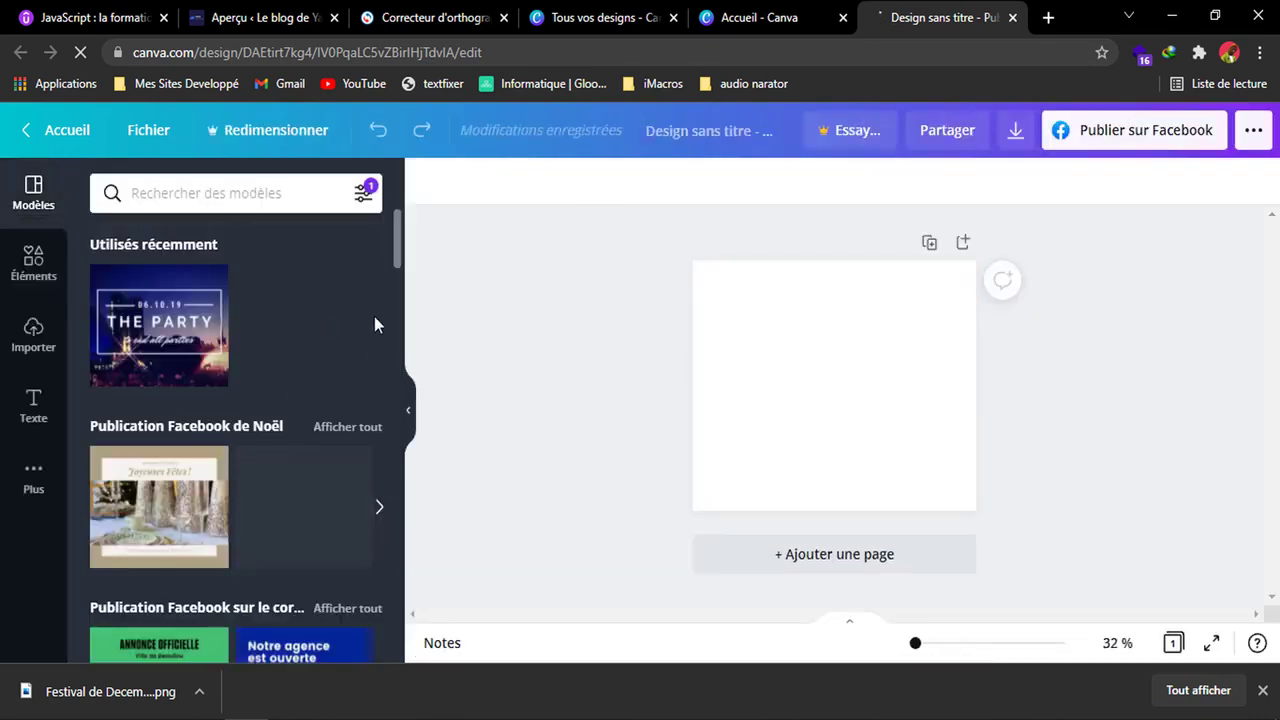
# Apply the Flash info template showing a bearded man in glasses to the Facebook post and enlarge the view to 51%.
pyautogui.moveTo(395, 240); pyautogui.dragTo(403, 300)
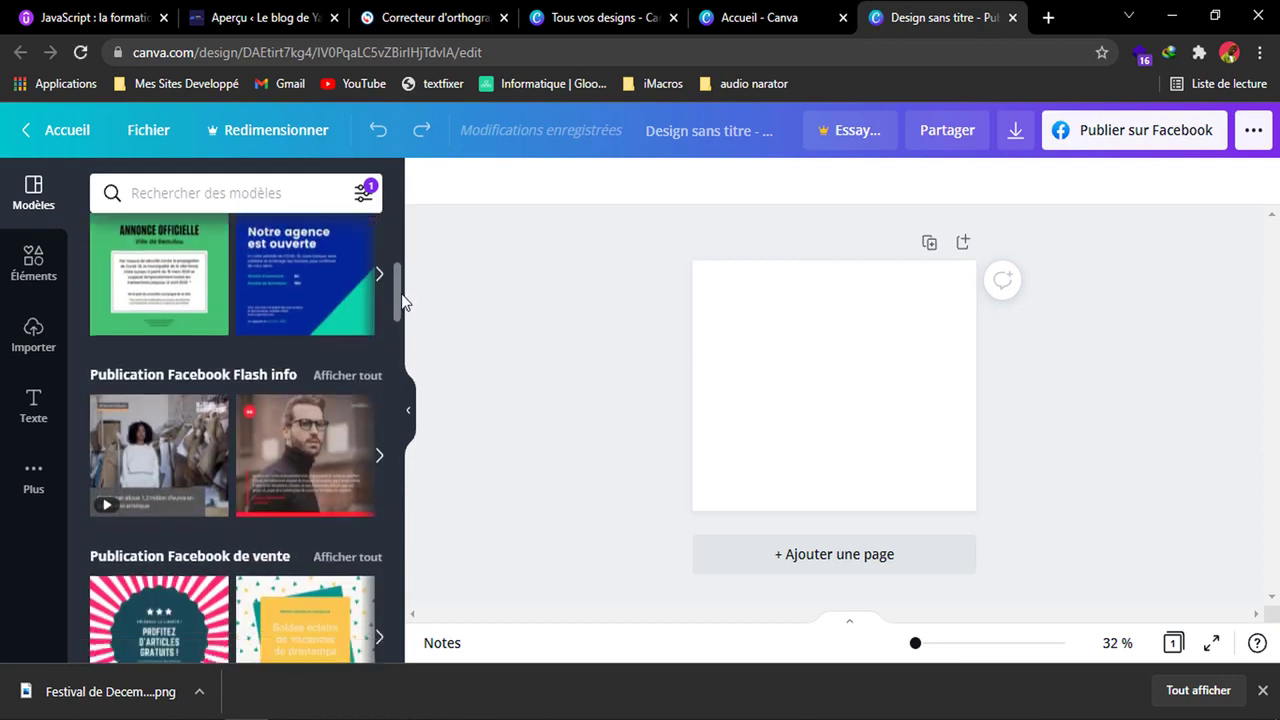
pyautogui.click(318, 507)
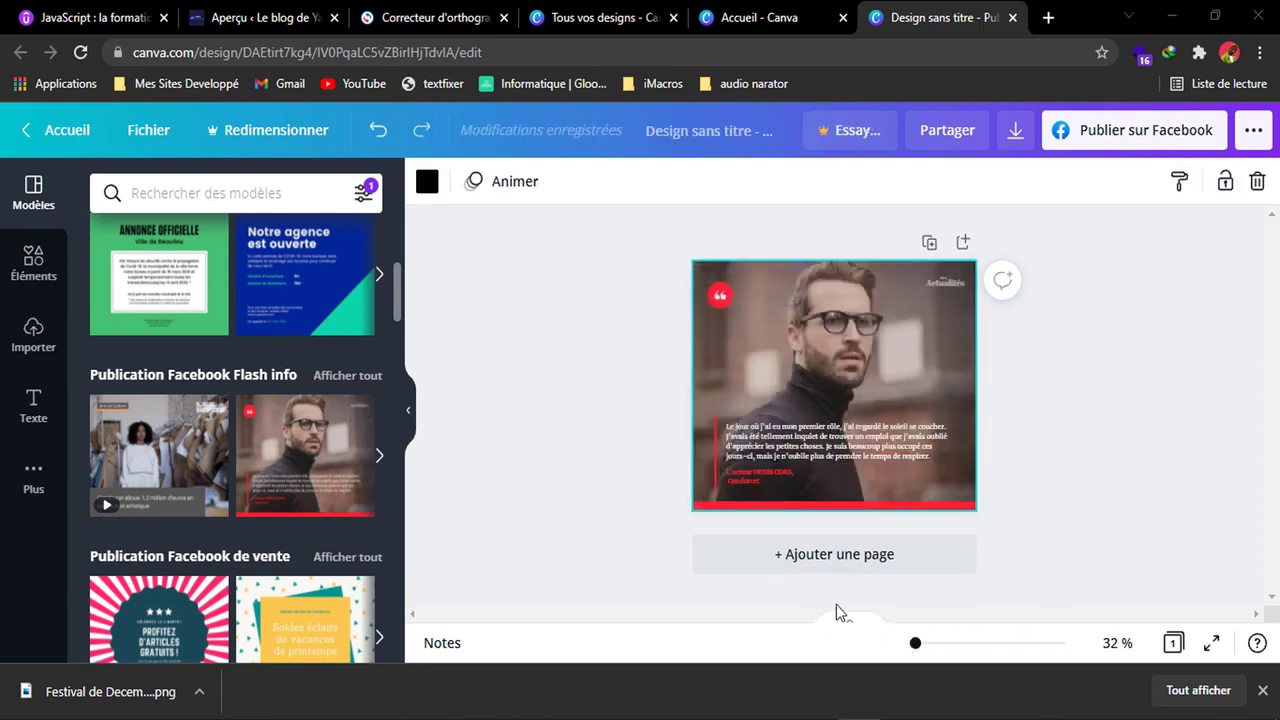
pyautogui.moveTo(917, 655); pyautogui.dragTo(922, 653)
pyautogui.moveTo(1271, 478); pyautogui.dragTo(1270, 467)
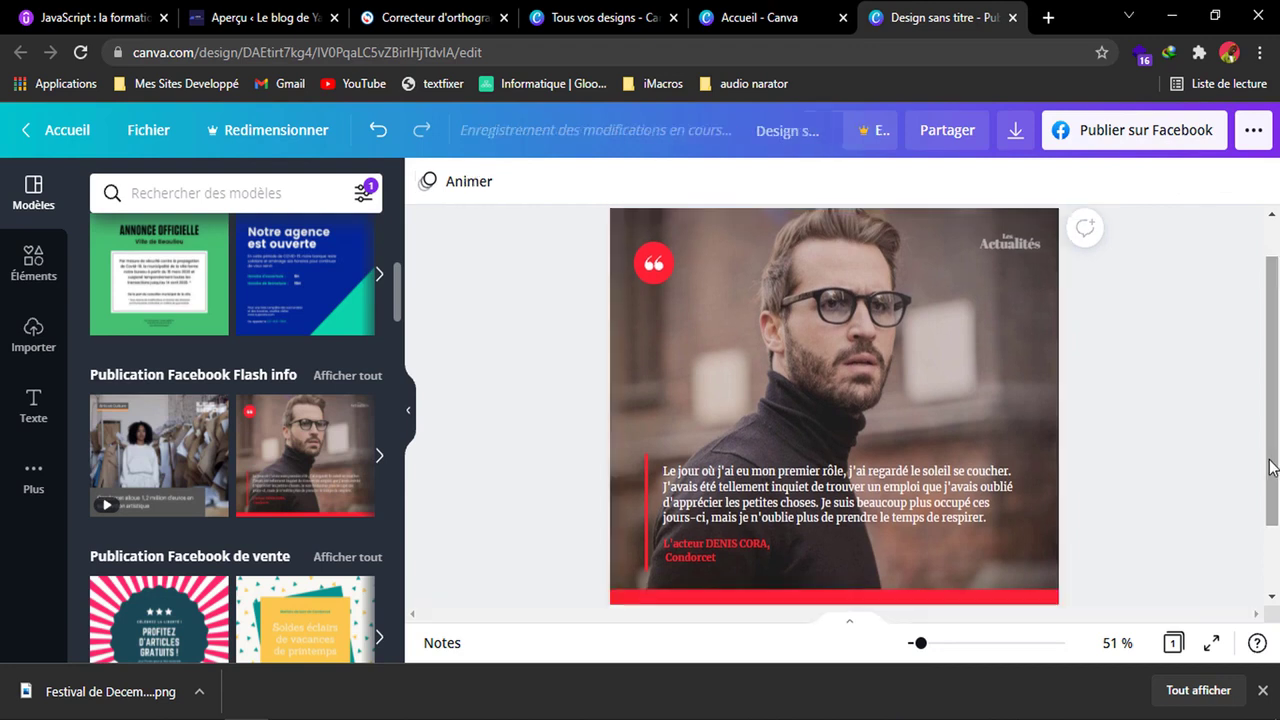
# Replace the word "Actualités" in the post's upper-right heading with the blog's name.
pyautogui.click(1018, 248)
pyautogui.click(1014, 246)
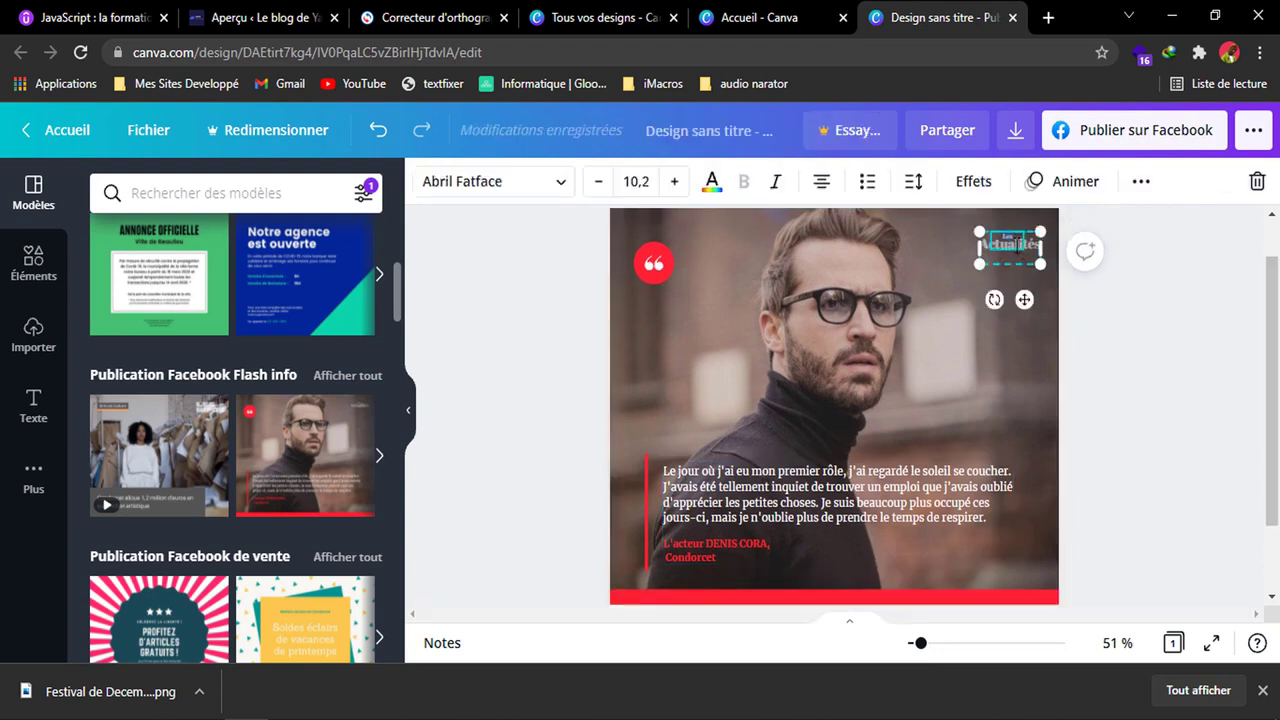
pyautogui.press('Escape')
pyautogui.click(1011, 248)
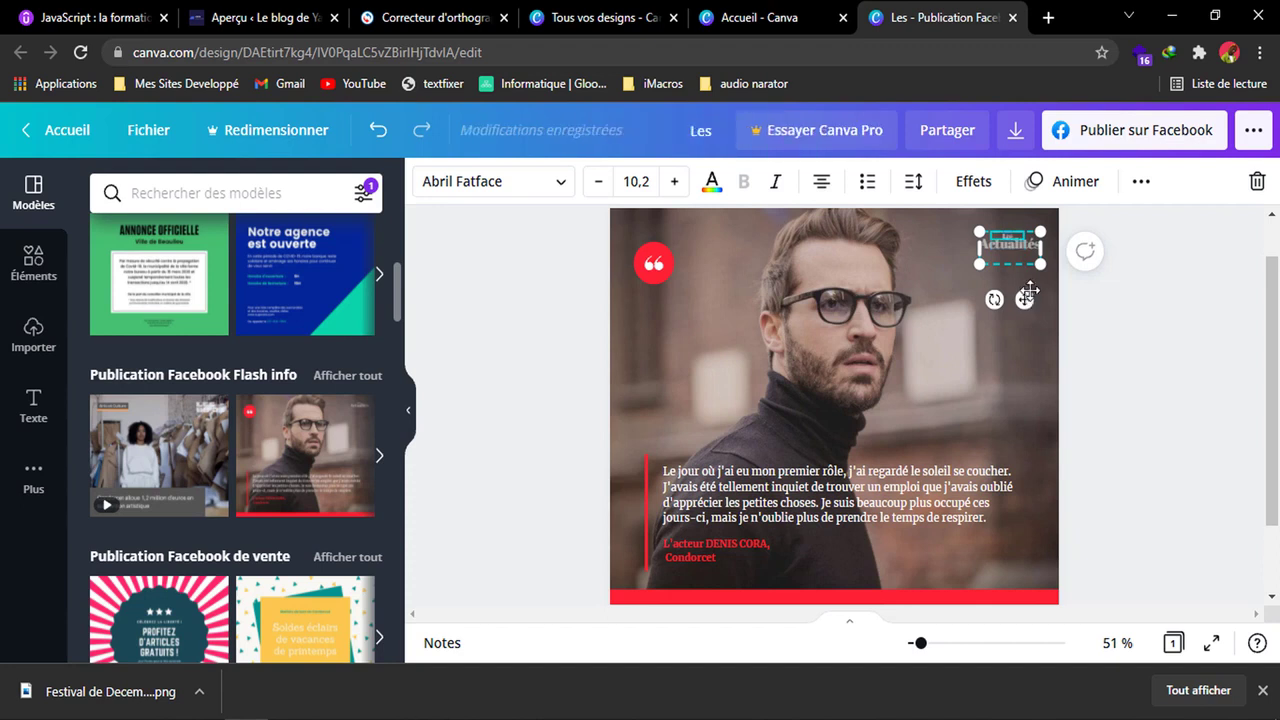
pyautogui.doubleClick(1006, 253)
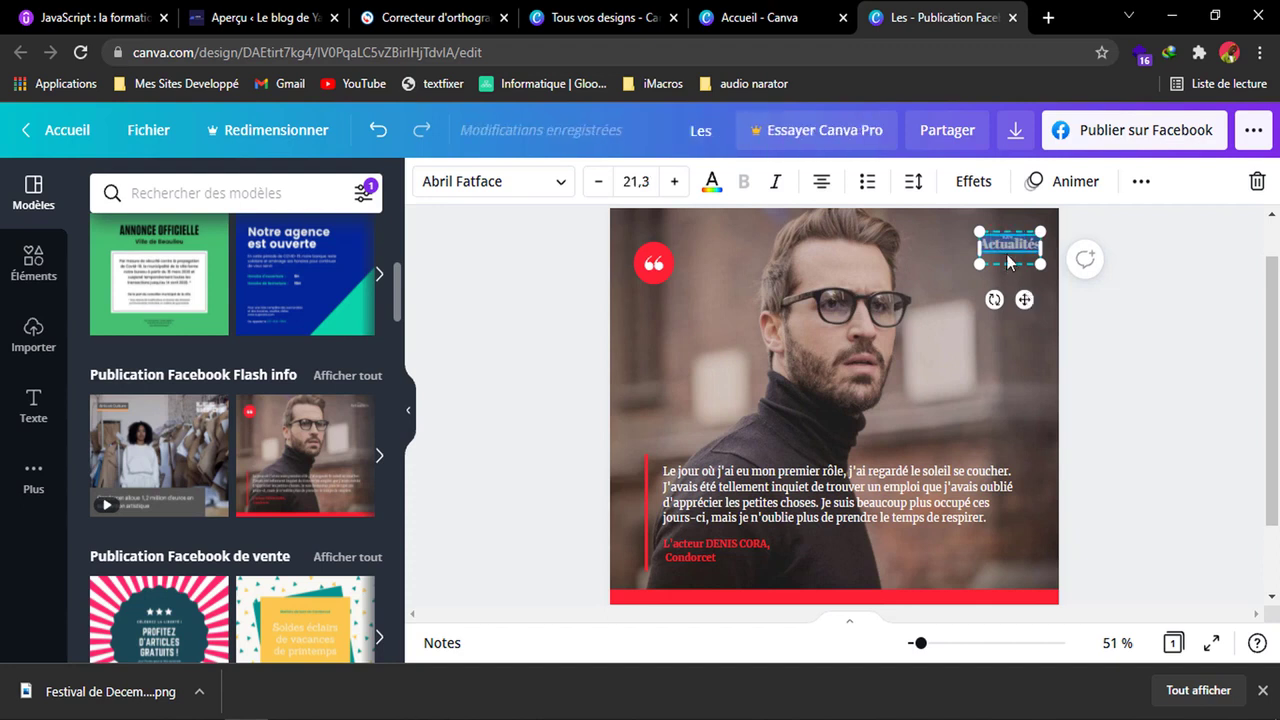
pyautogui.write('Le b')
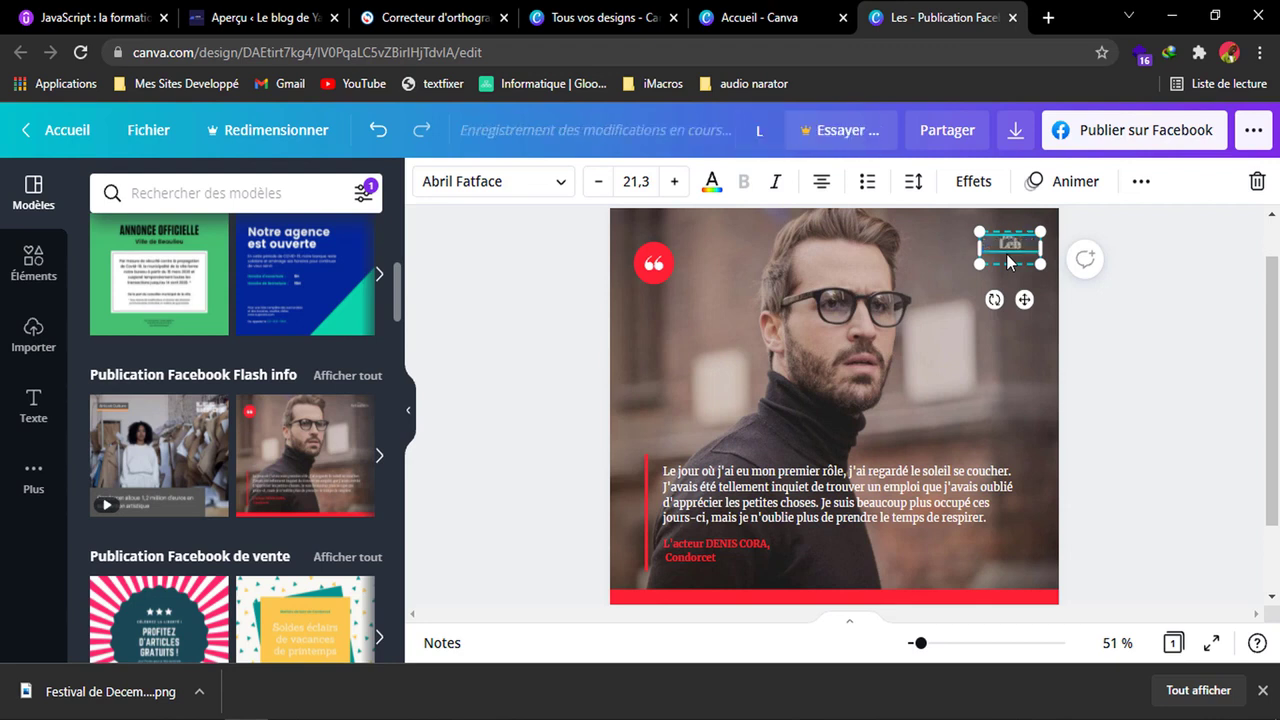
pyautogui.write('log de Yannickmblo')
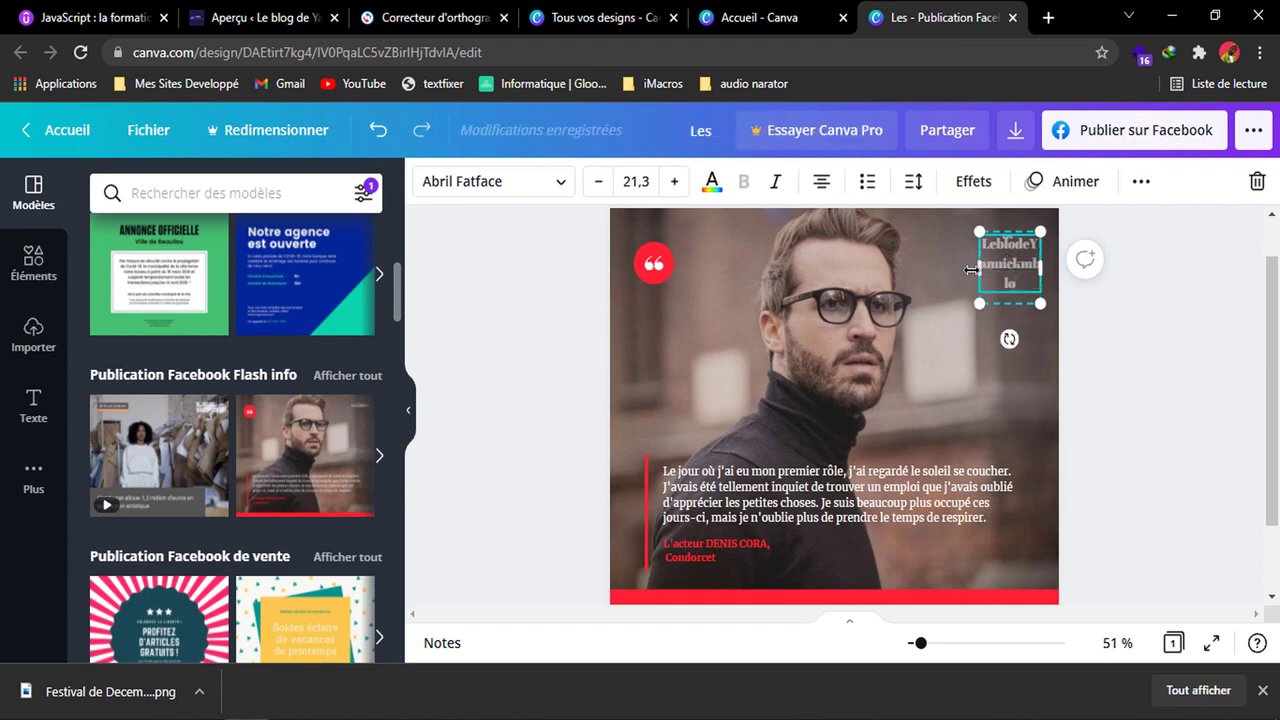
# Widen the blog name's text box to about 282 so it fits one line, and shift it slightly towards the post's upper-right corner.
pyautogui.moveTo(962, 270); pyautogui.dragTo(902, 264)
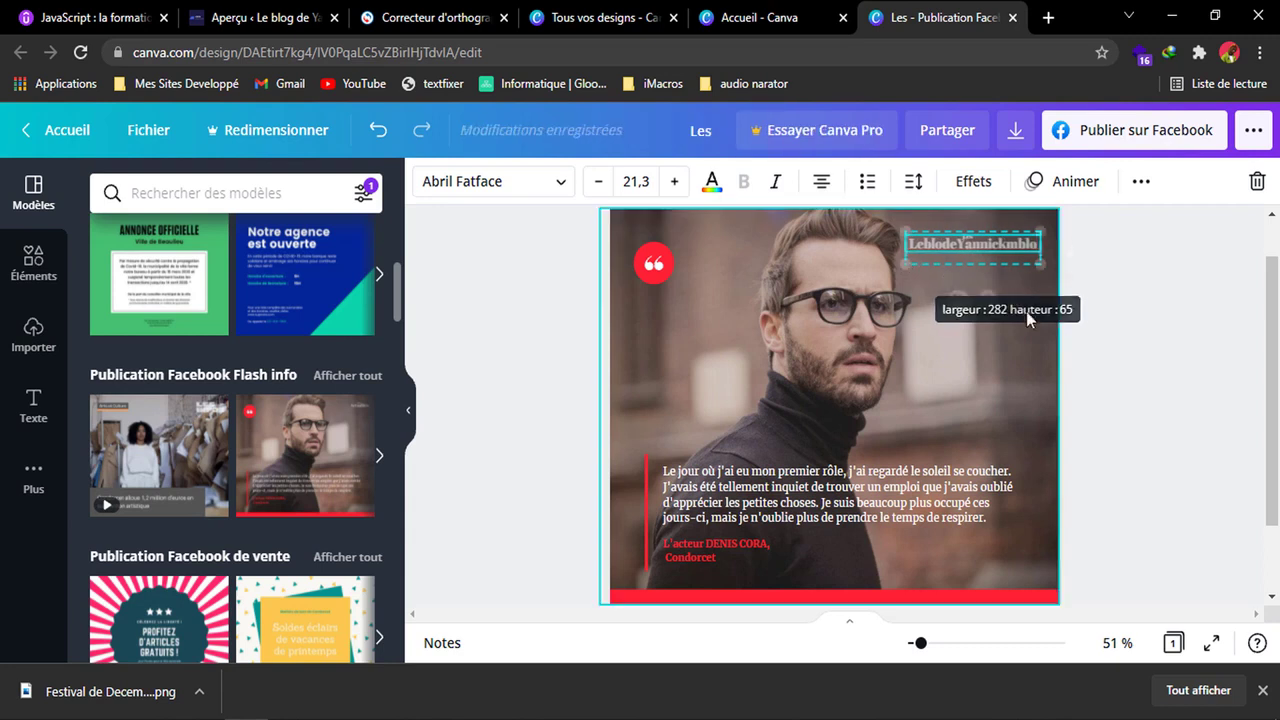
pyautogui.click(995, 315)
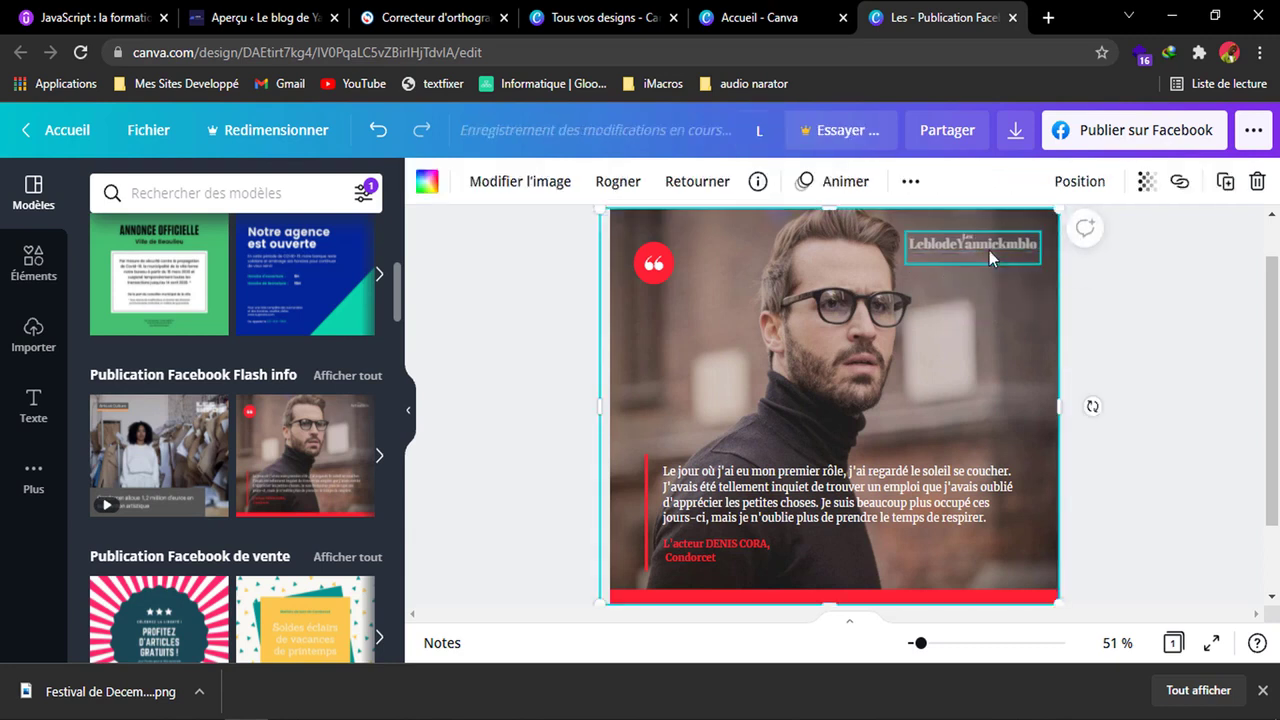
pyautogui.click(988, 252)
pyautogui.click(966, 238)
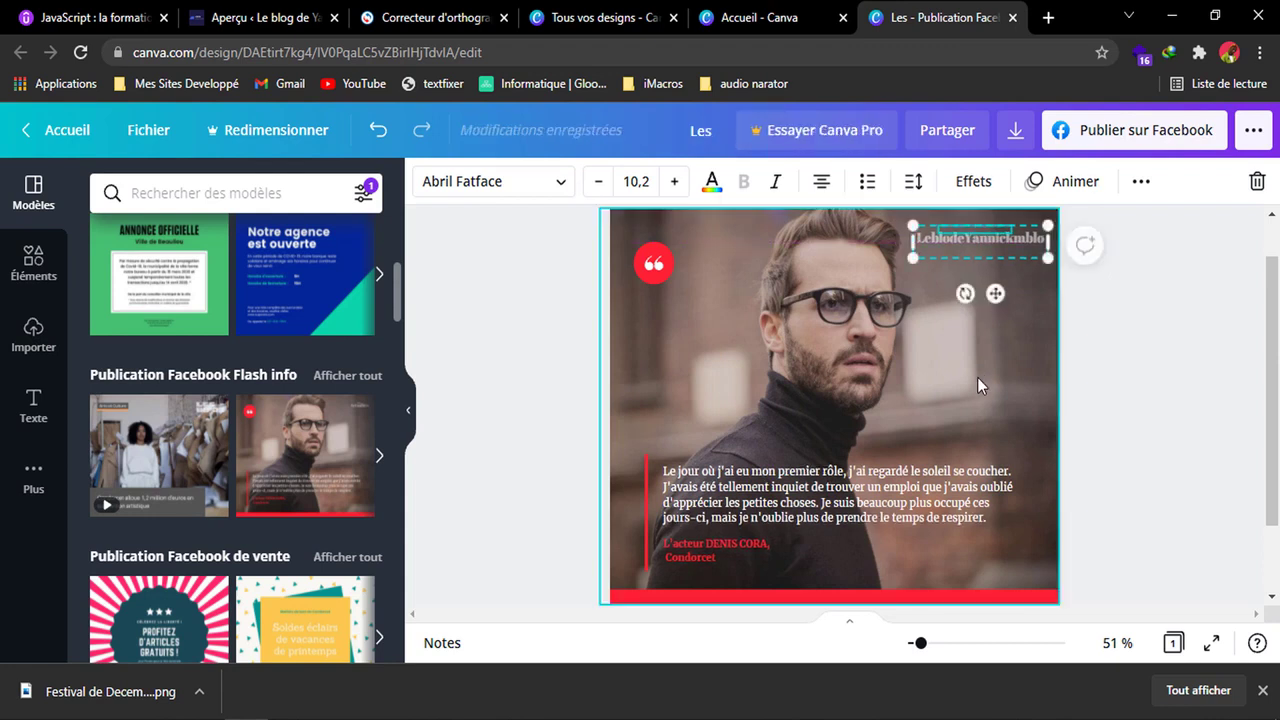
pyautogui.click(721, 294)
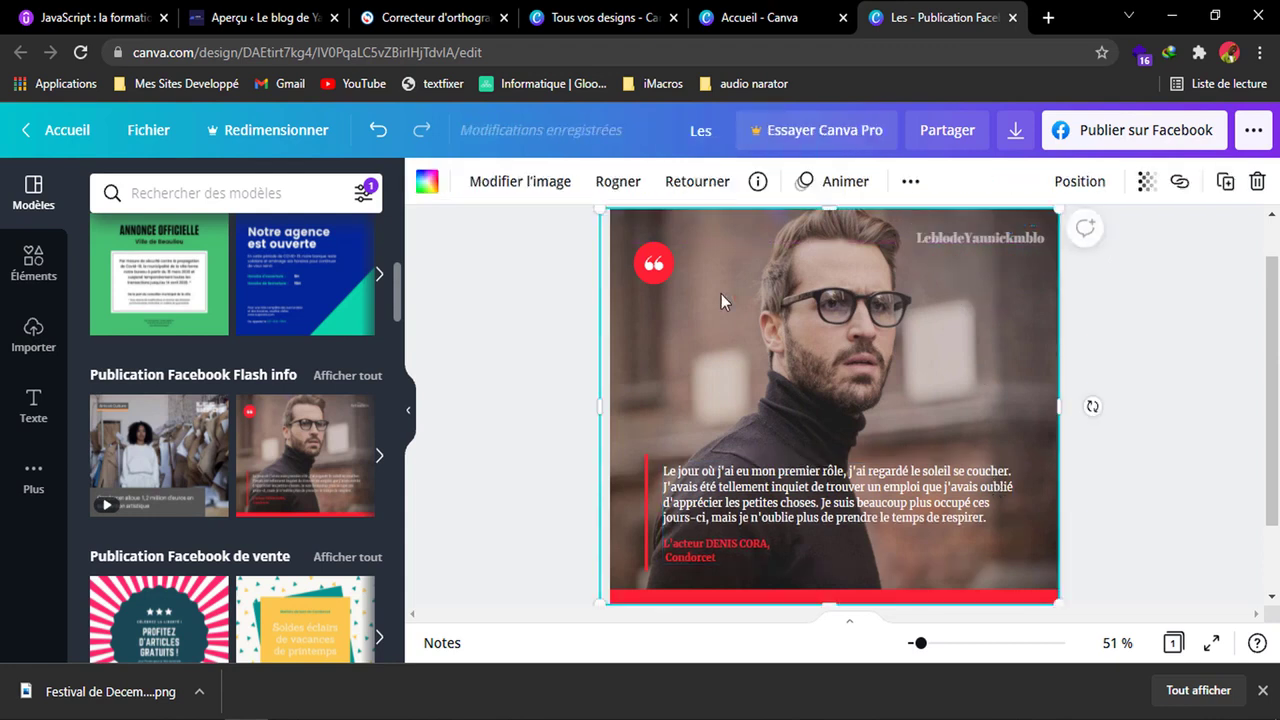
# Replace the white quote paragraph on the post with the placeholder text "lorem ipsum kpzif jroze hrijer".
pyautogui.doubleClick(700, 490)
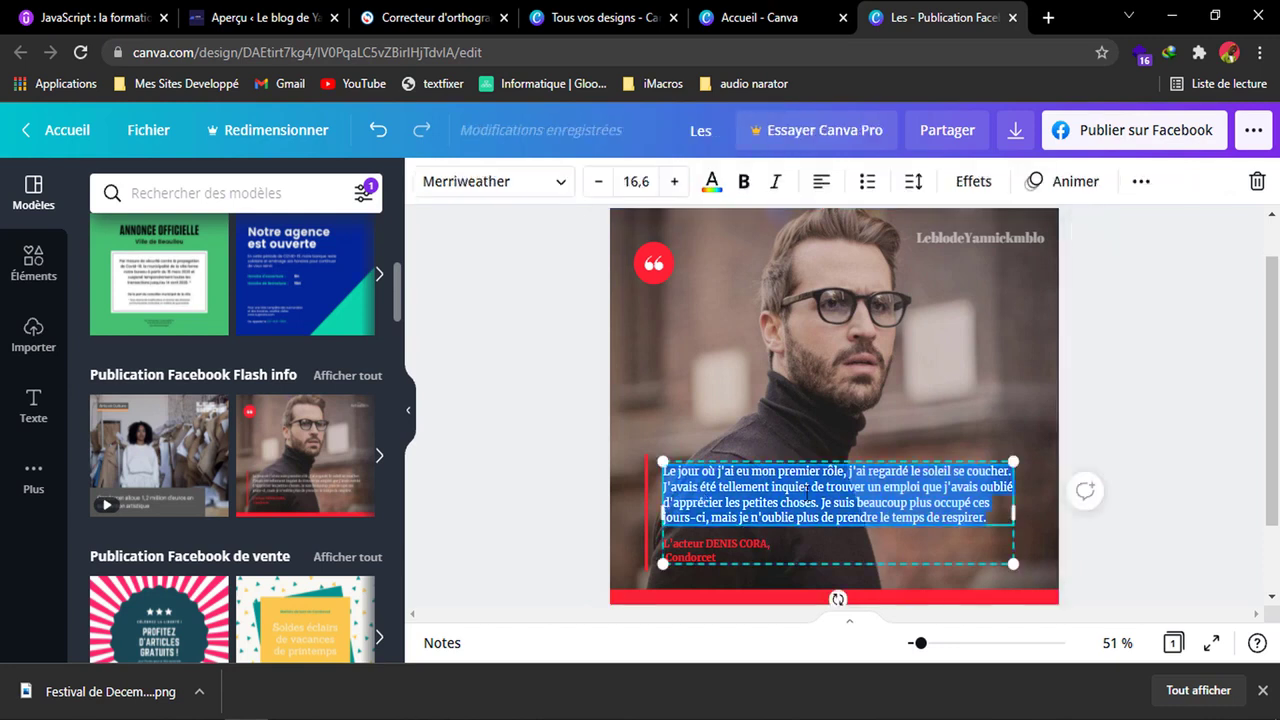
pyautogui.write('lorem i')
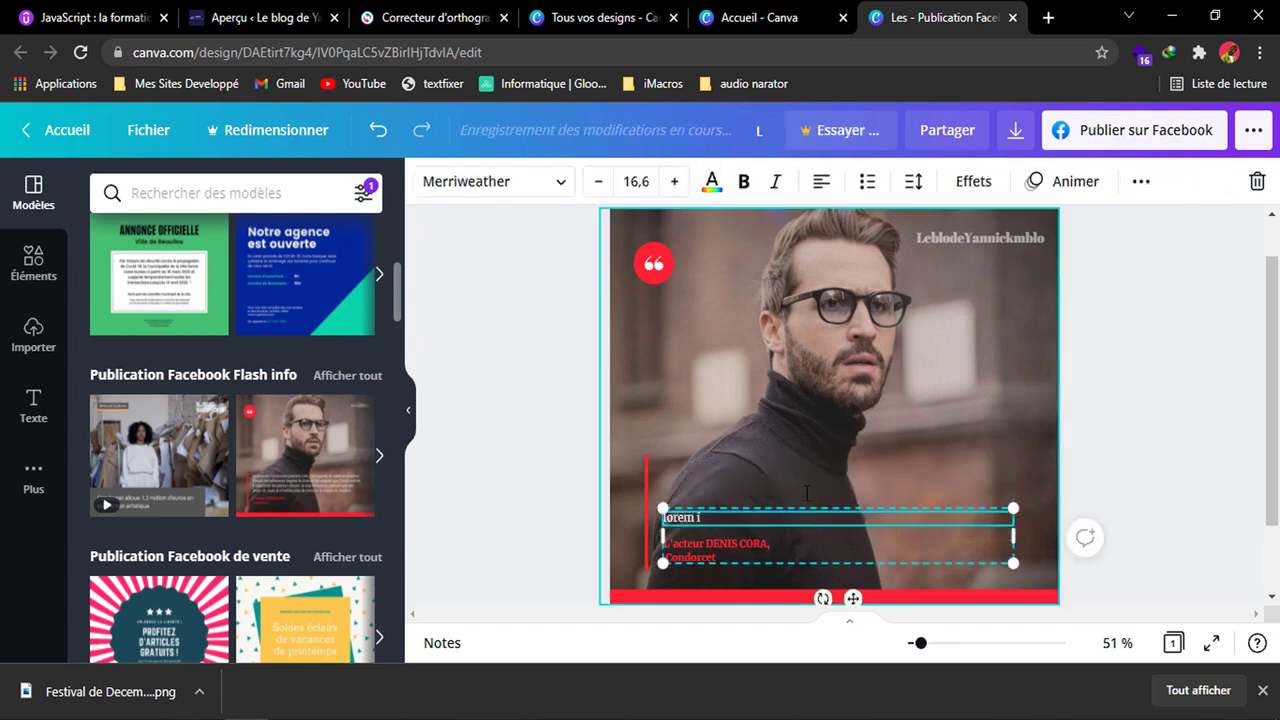
pyautogui.write('psumpsu')
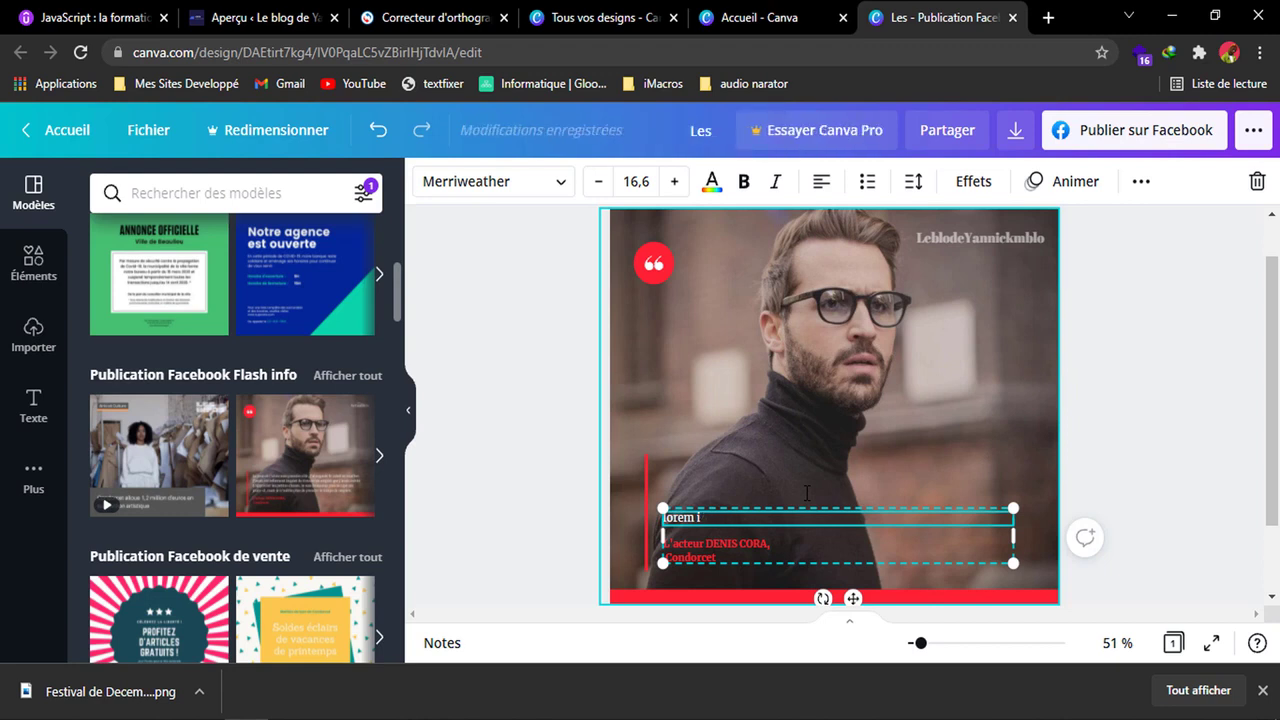
pyautogui.write(' kpzif')
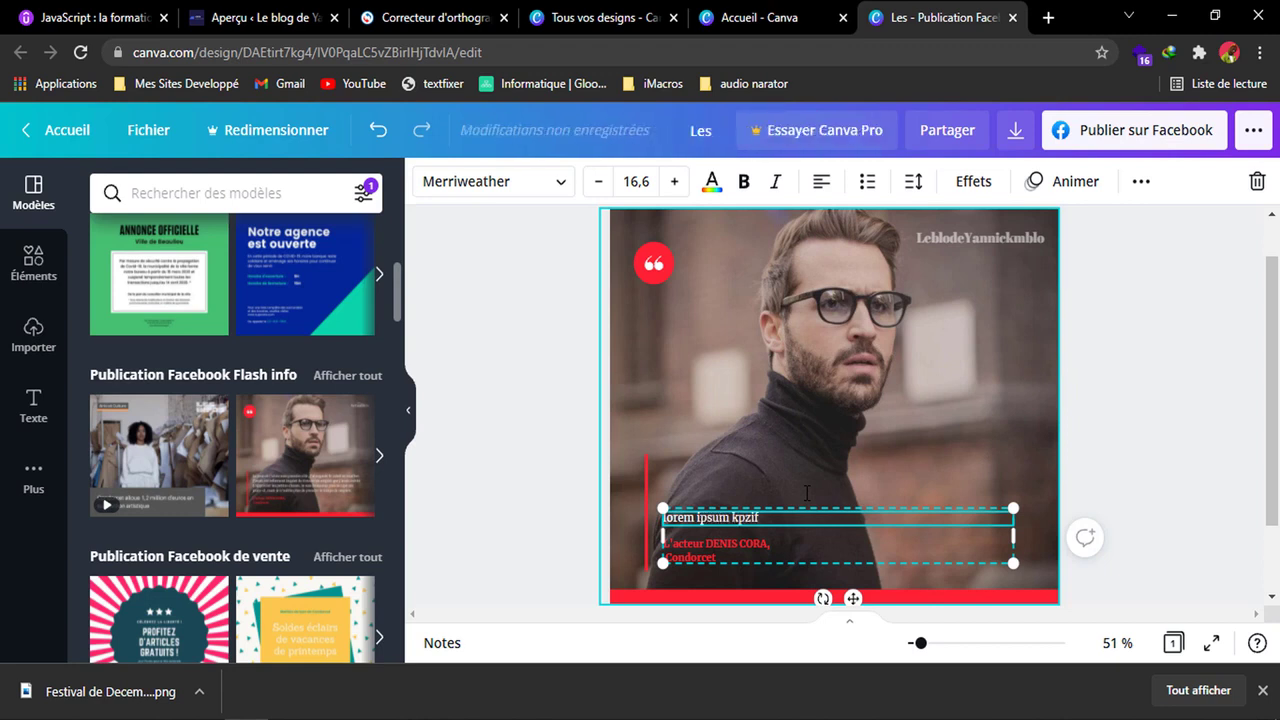
pyautogui.write(' jroze hrijer')
# Copy the placeholder sentence and paste it repeatedly until the quote paragraph fills about six lines.
pyautogui.hotkey('ctrl', 'a')
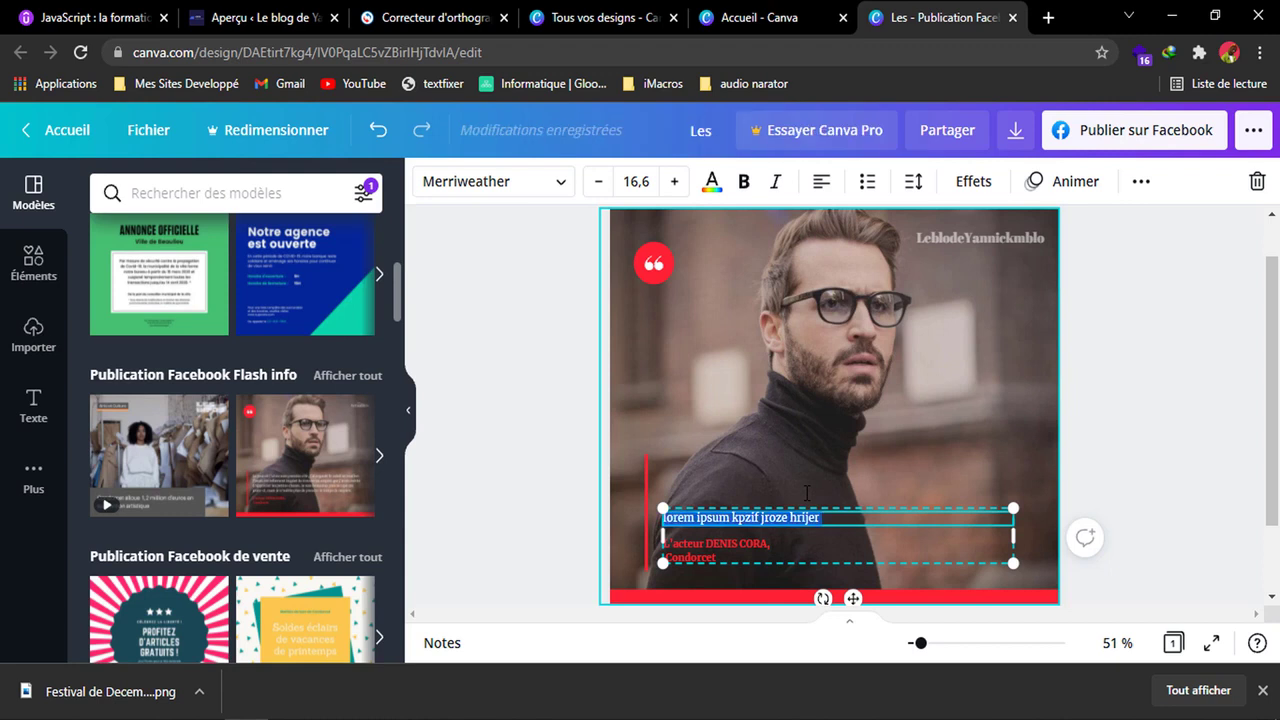
pyautogui.hotkey('ctrl', 'c')
pyautogui.hotkey('ctrl', 'v')
pyautogui.hotkey('ctrl', 'v')
pyautogui.hotkey('ctrl', 'v')
pyautogui.hotkey('ctrl', 'v')
pyautogui.hotkey('ctrl', 'v')
pyautogui.hotkey('ctrl', 'v')
pyautogui.hotkey('ctrl', 'v')
pyautogui.hotkey('ctrl', 'v')
pyautogui.hotkey('ctrl', 'v')
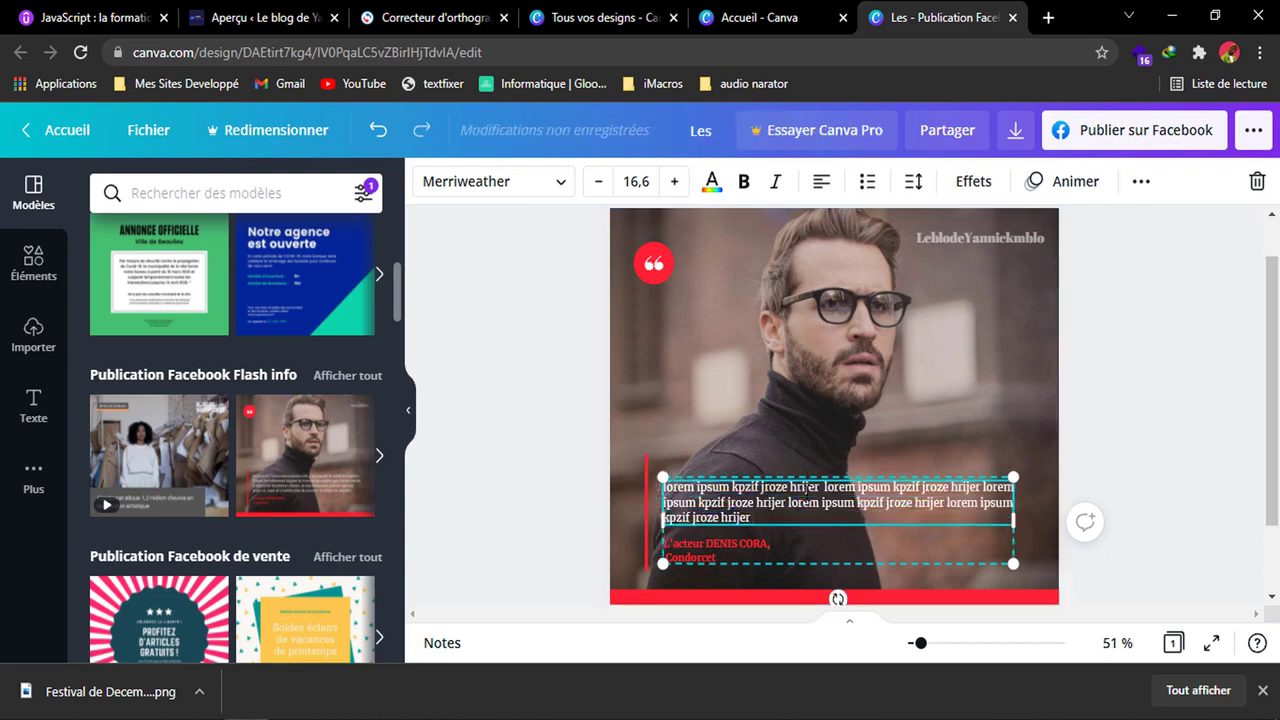
pyautogui.hotkey('ctrl', 'v')
pyautogui.hotkey('ctrl', 'v')
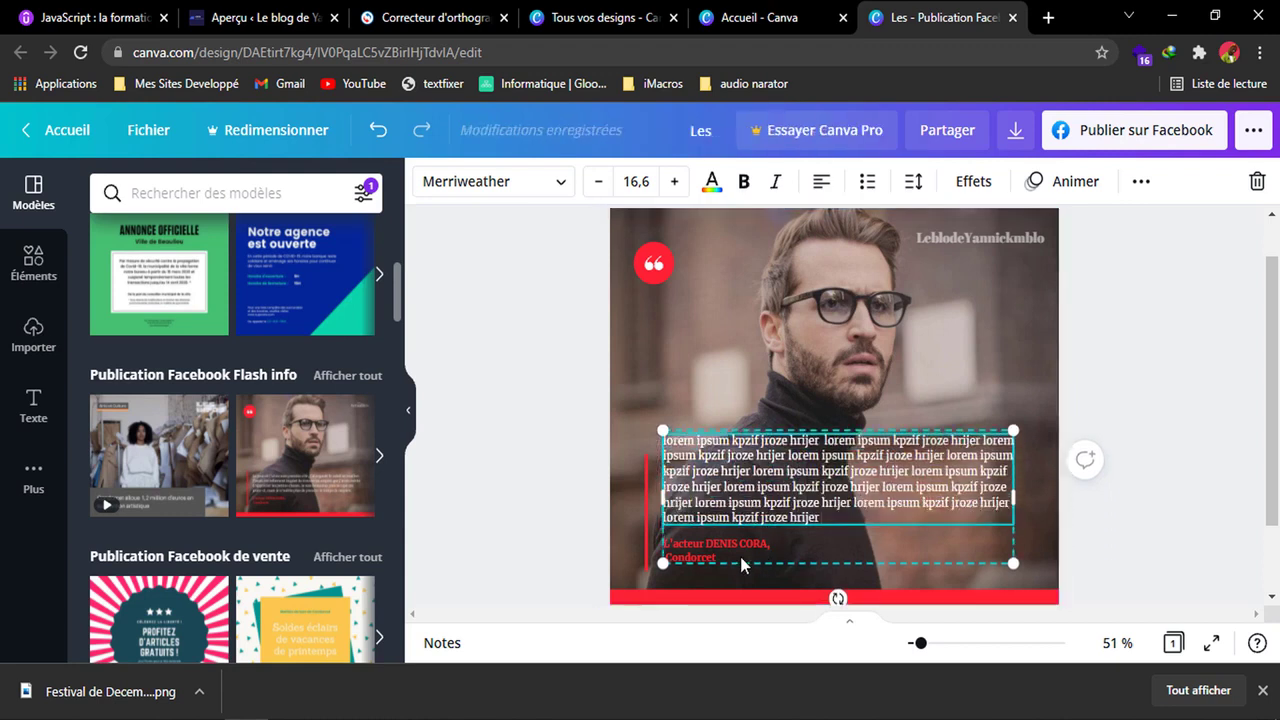
# Replace the actor's name and "Condorcet" in the red attribution under the quote with the author's name, keeping "L'acteur".
pyautogui.doubleClick(706, 548)
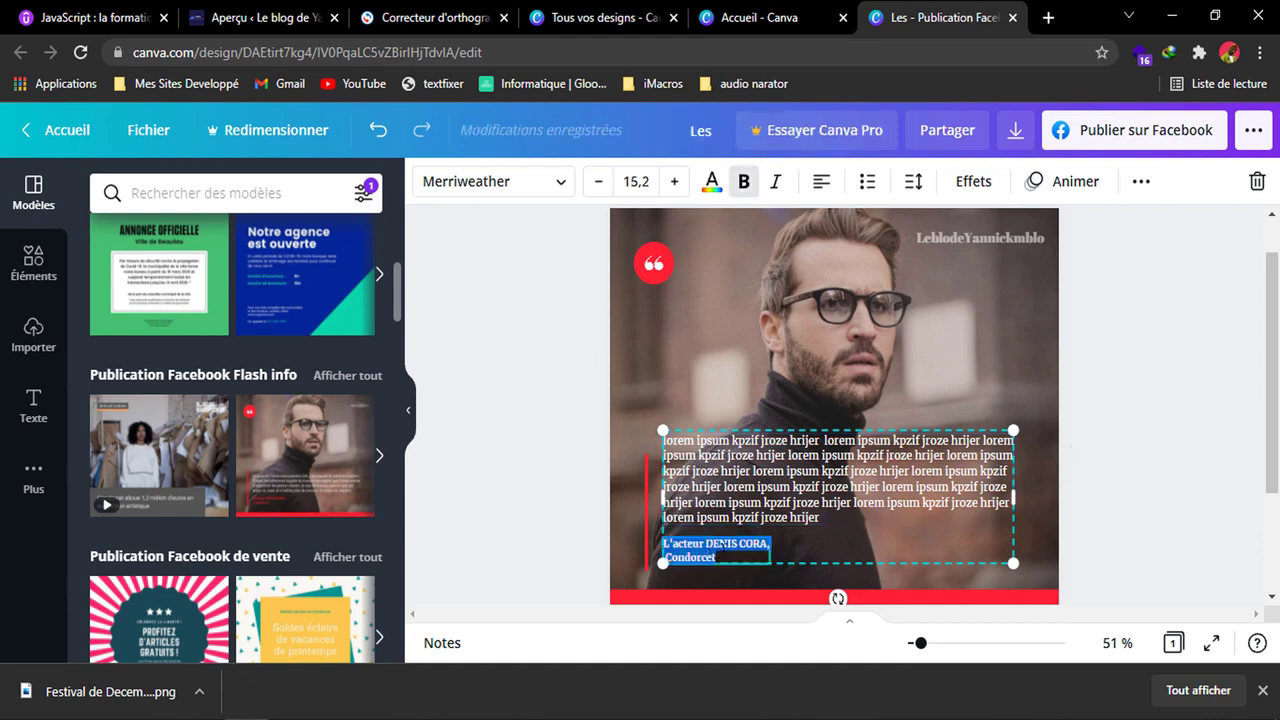
pyautogui.moveTo(718, 557)
pyautogui.mouseDown()
pyautogui.moveTo(664, 556)
pyautogui.moveTo(707, 545)
pyautogui.mouseUp()
pyautogui.write('Yannickmblo')
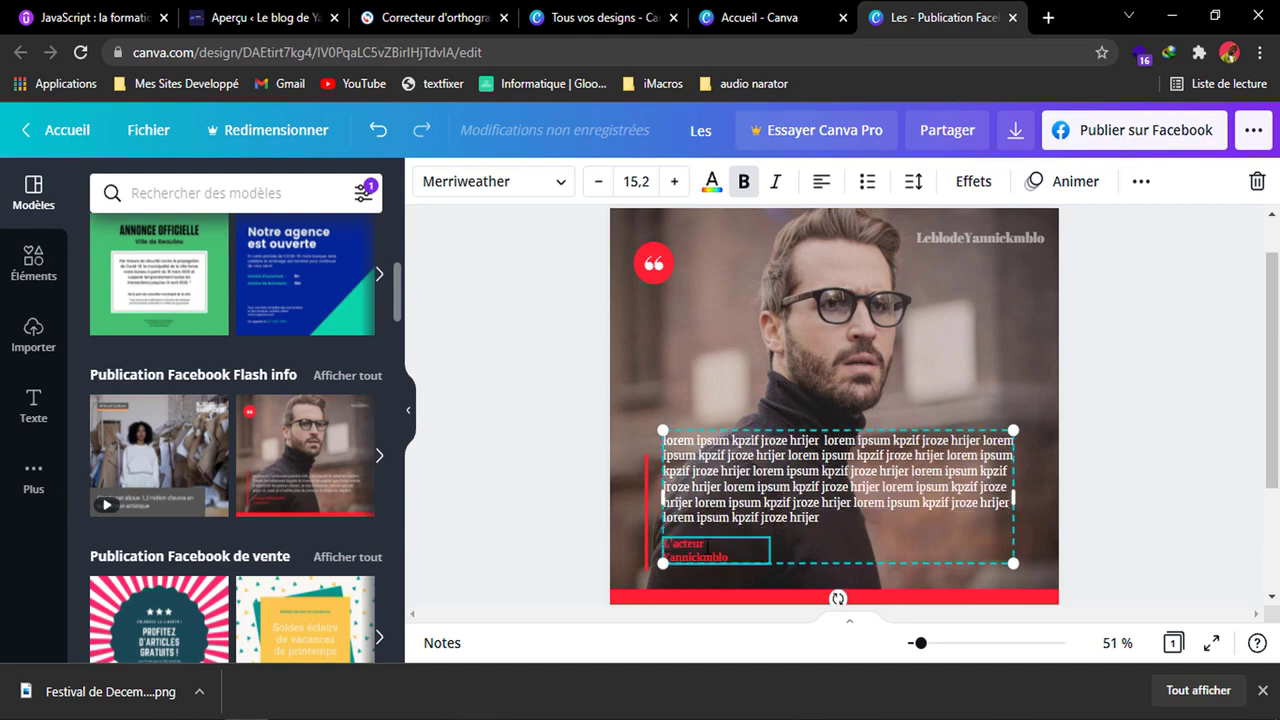
pyautogui.click(839, 380)
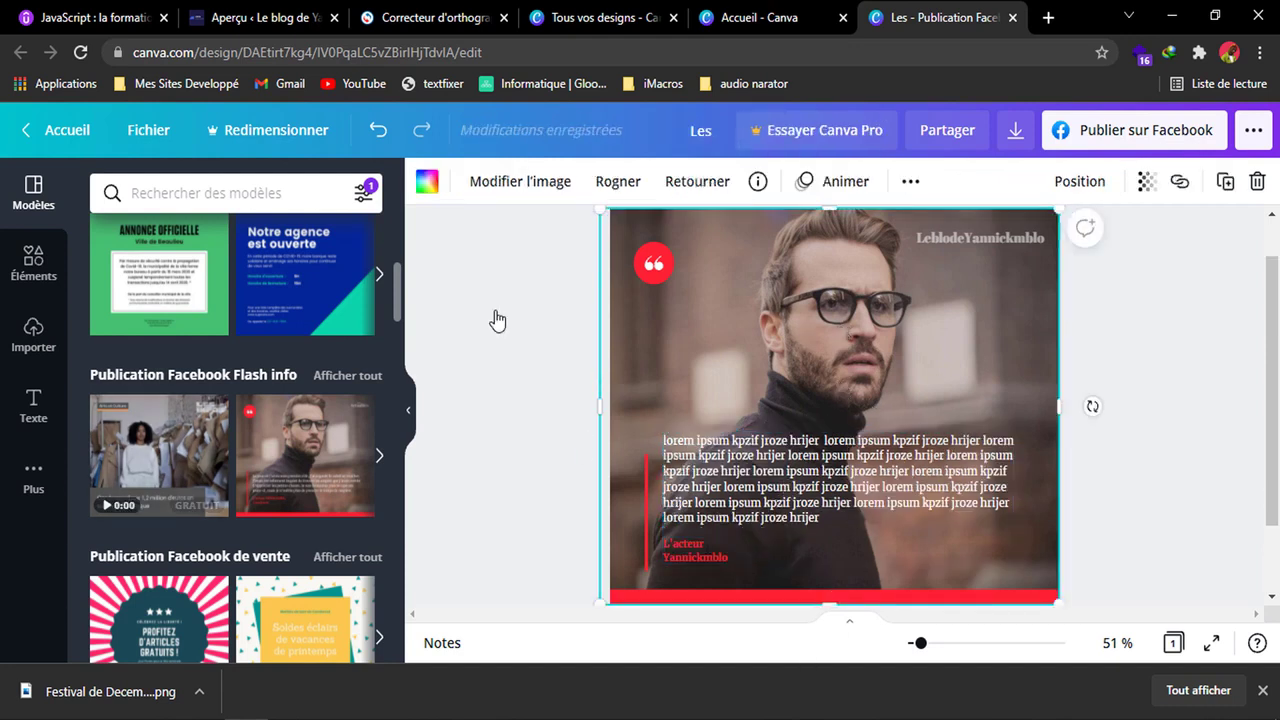
# Try replacing the post's background photo with the uploaded picture of the arched bridge, and undo it.
pyautogui.click(33, 325)
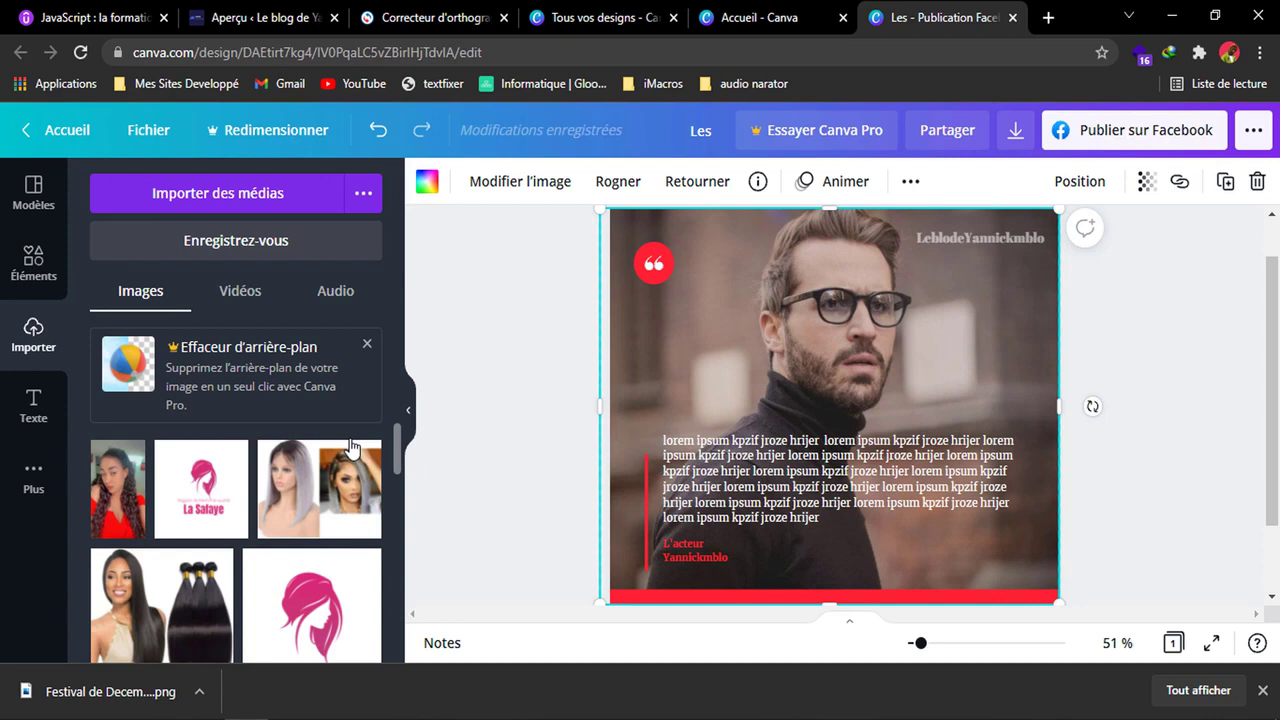
pyautogui.scroll(-10, 360, 432)
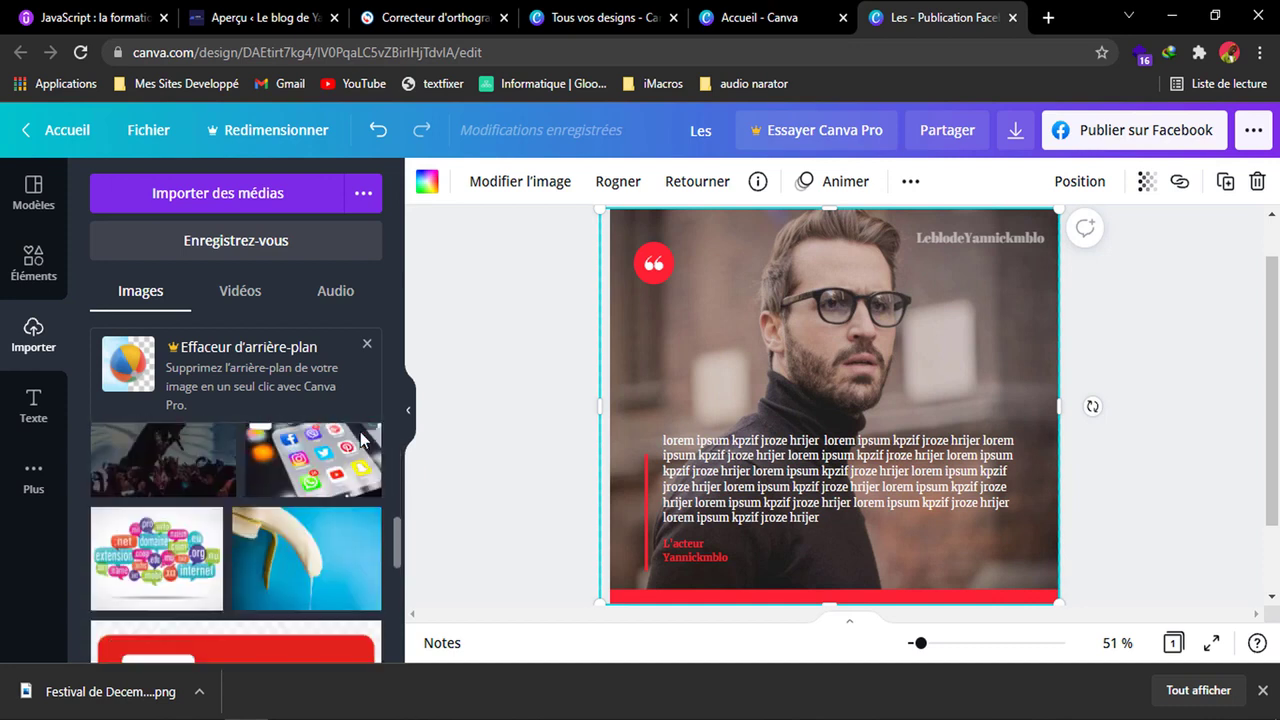
pyautogui.scroll(-5, 337, 519)
pyautogui.moveTo(337, 519); pyautogui.dragTo(708, 391)
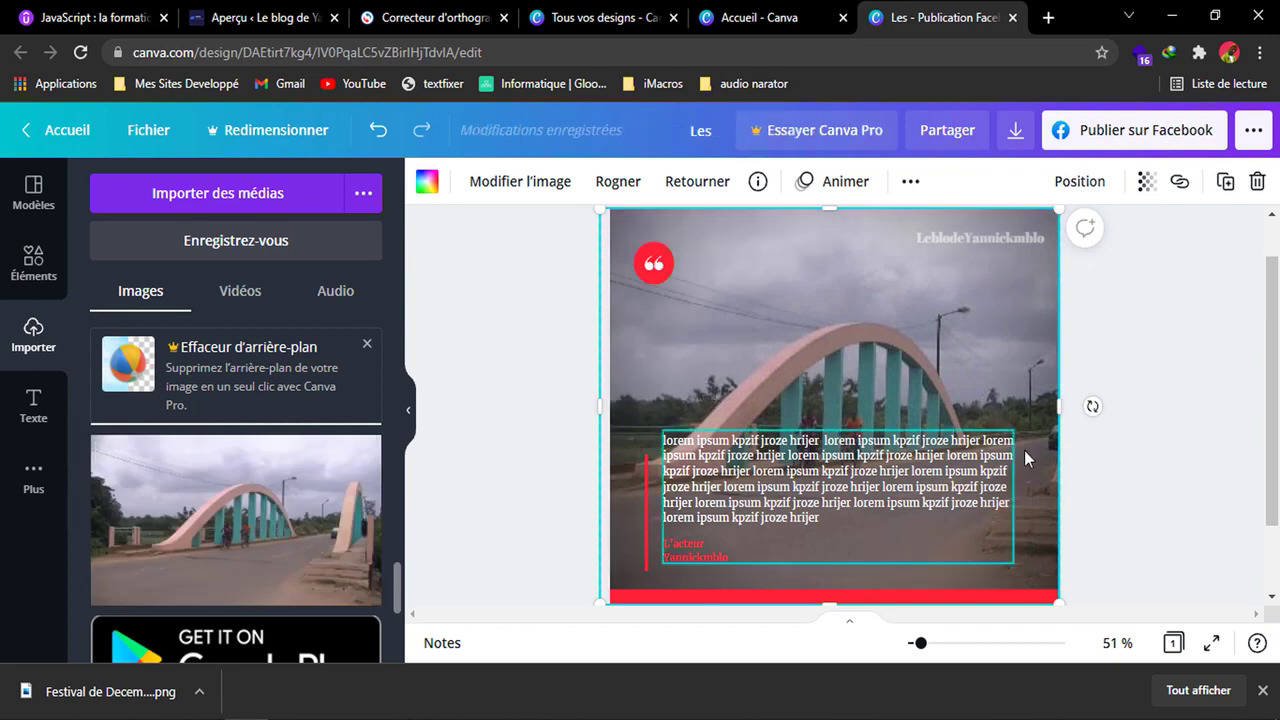
pyautogui.hotkey('ctrl', 'z')
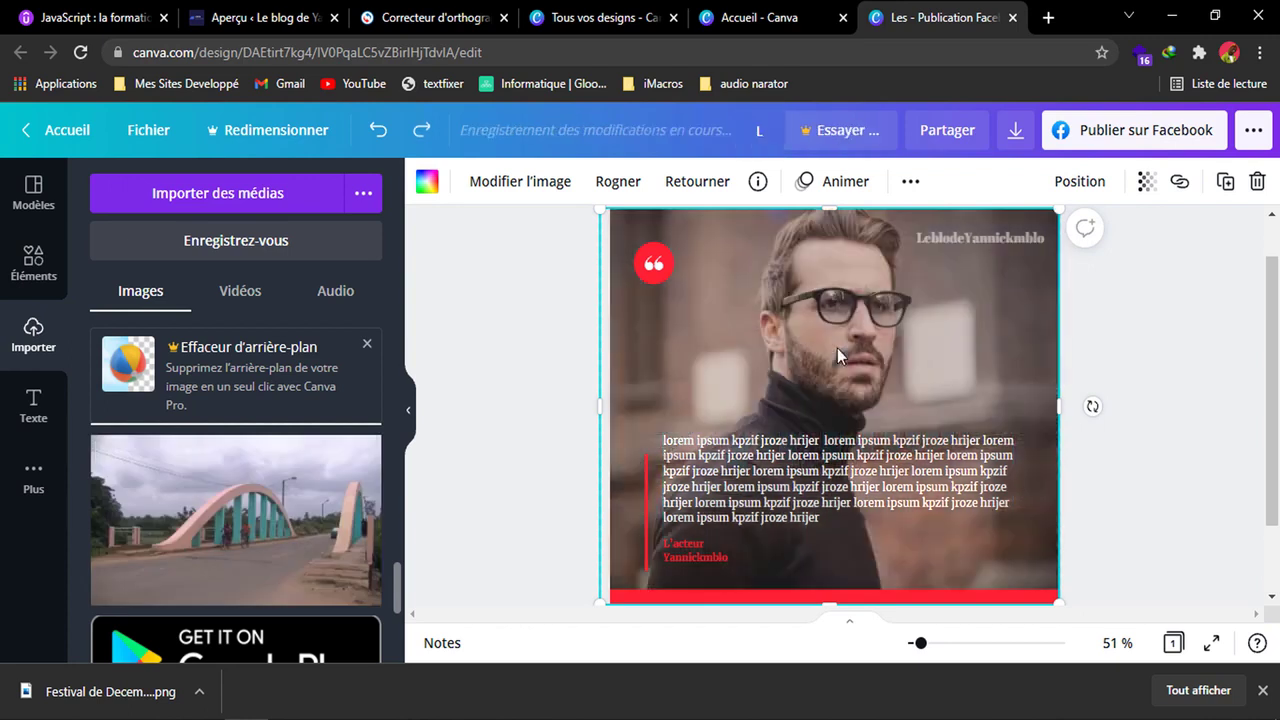
pyautogui.moveTo(1270, 415); pyautogui.dragTo(1231, 434)
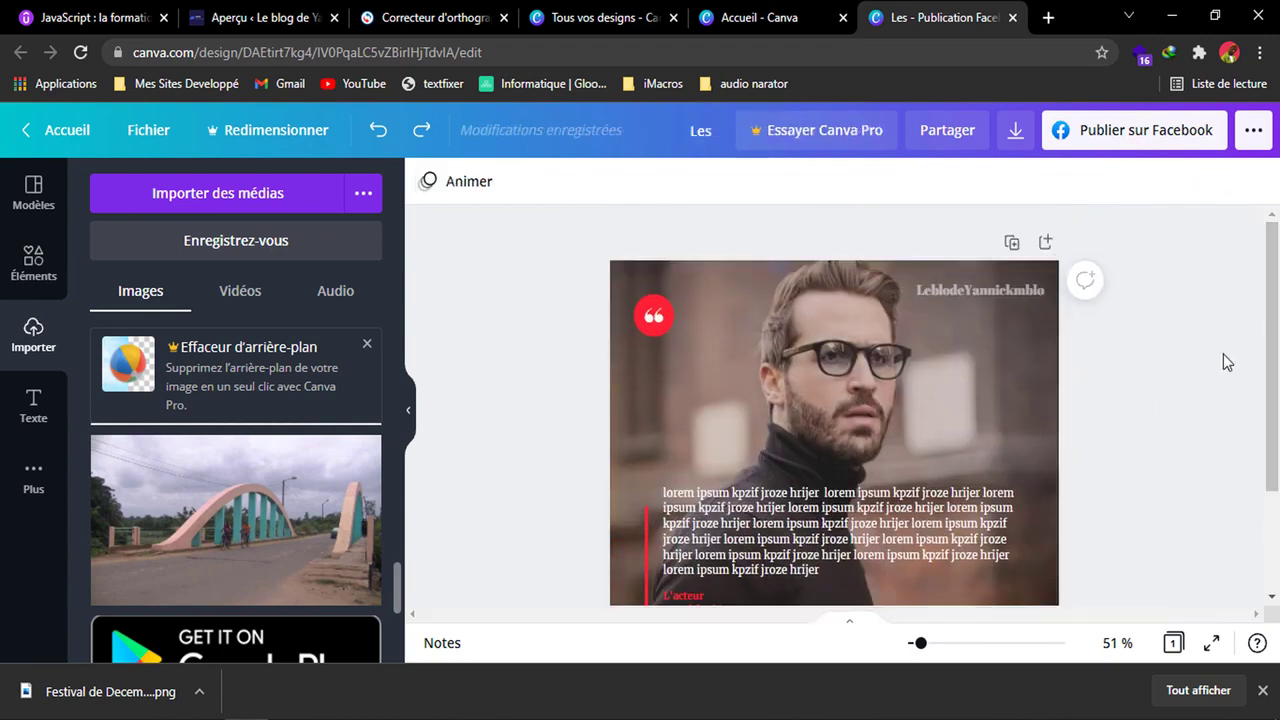